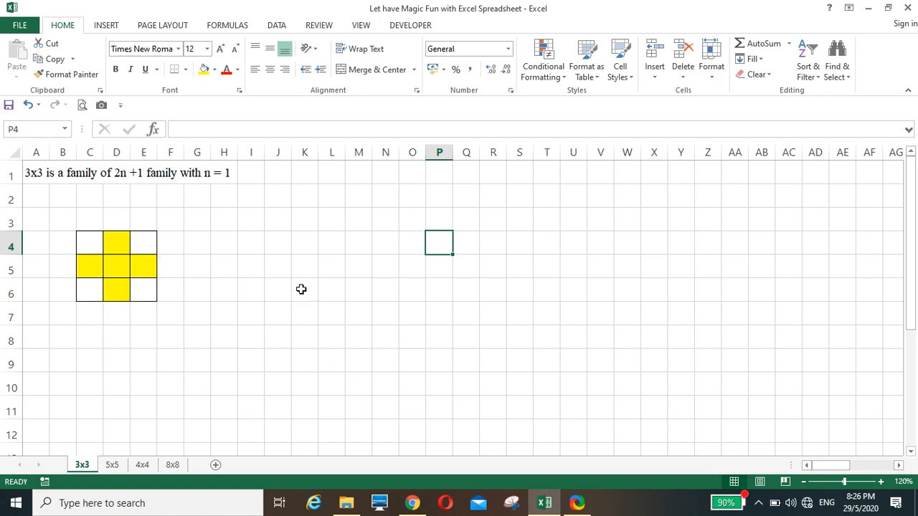
Enter the starter numbers 1, 2, 4 and 5 into J4:K5
{"action": "left_click", "coordinate": [273, 244]}
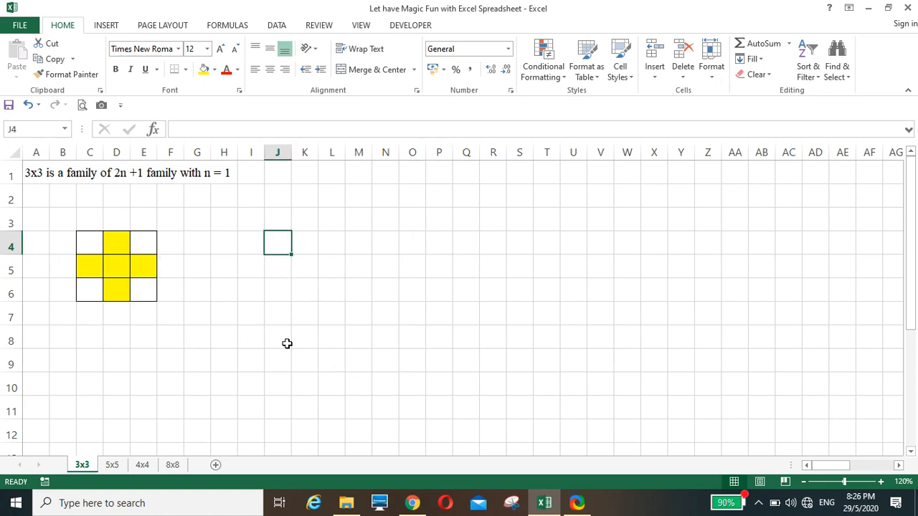
{"action": "type", "text": "1"}
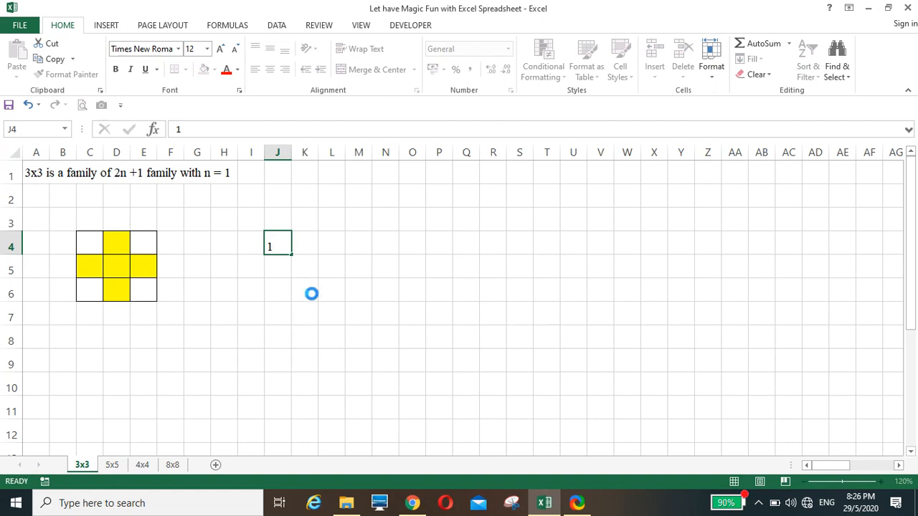
{"action": "key", "text": "Tab"}
{"action": "type", "text": "2"}
{"action": "left_click", "coordinate": [276, 269]}
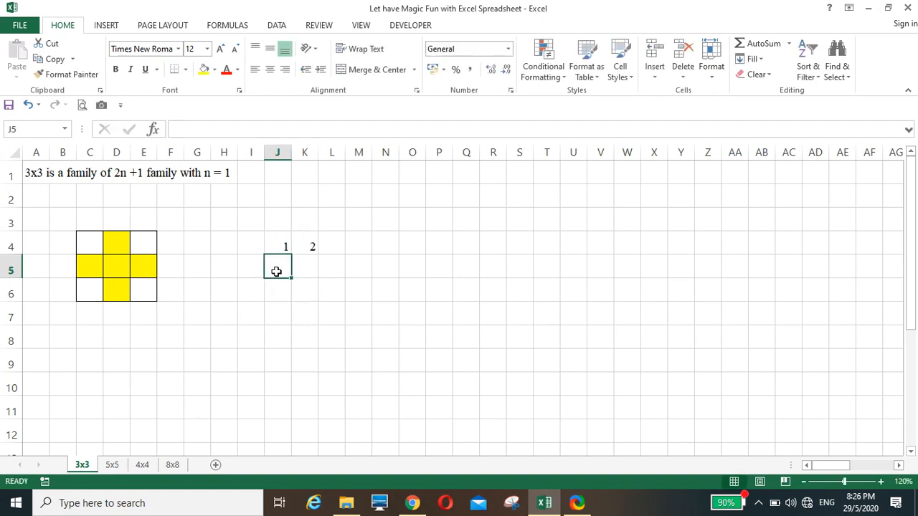
{"action": "type", "text": "4"}
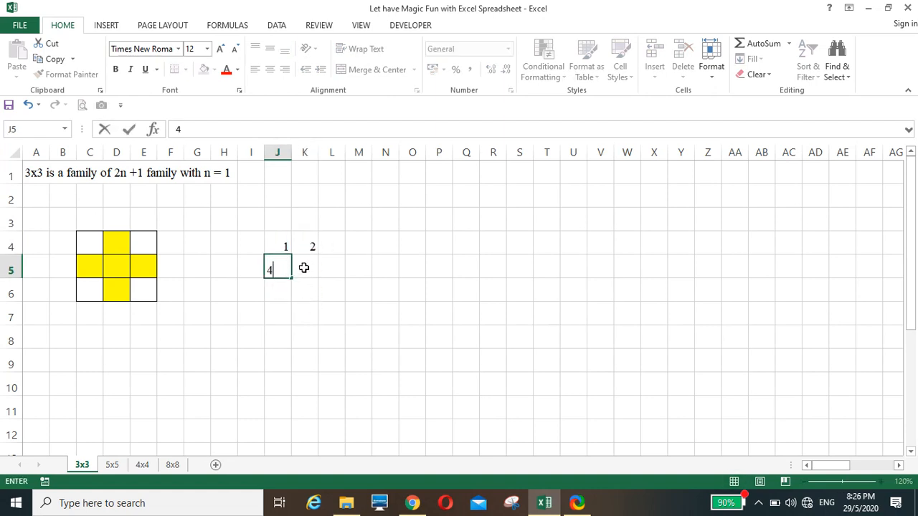
{"action": "left_click", "coordinate": [303, 266]}
{"action": "type", "text": "5"}
{"action": "left_click", "coordinate": [304, 296]}
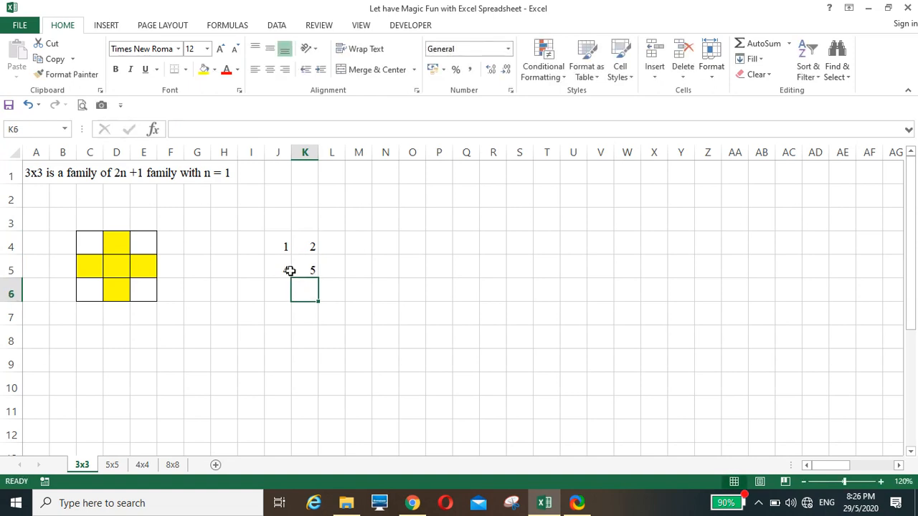
Centre the block with All Borders and fill the series out to J4:L6
{"action": "left_click_drag", "start_coordinate": [280, 248], "coordinate": [293, 262]}
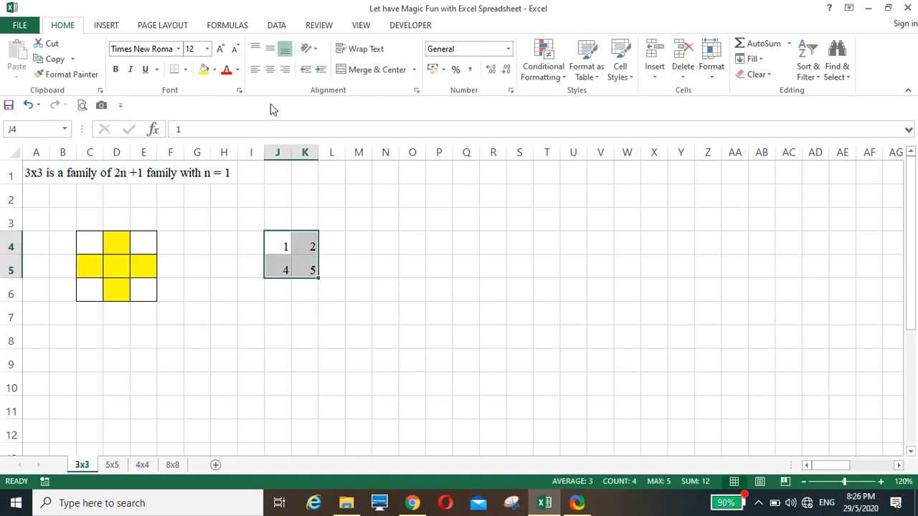
{"action": "left_click", "coordinate": [270, 69]}
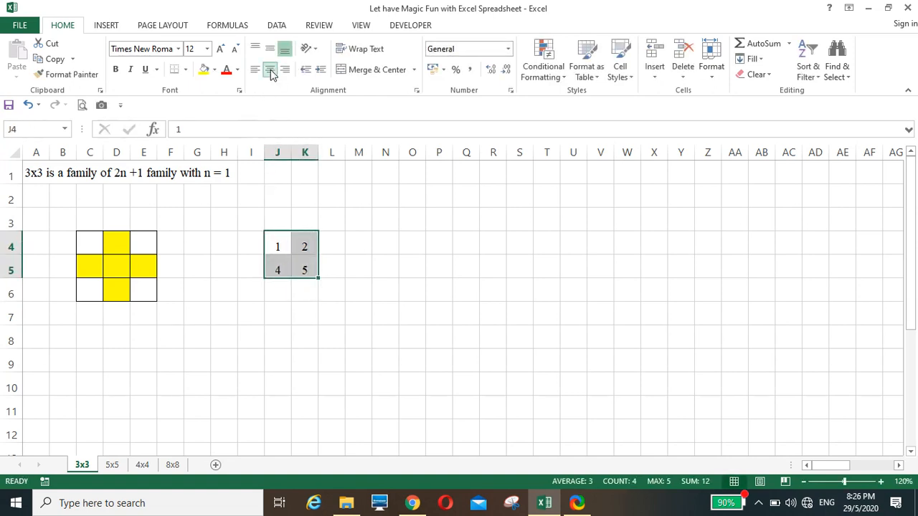
{"action": "left_click", "coordinate": [270, 49]}
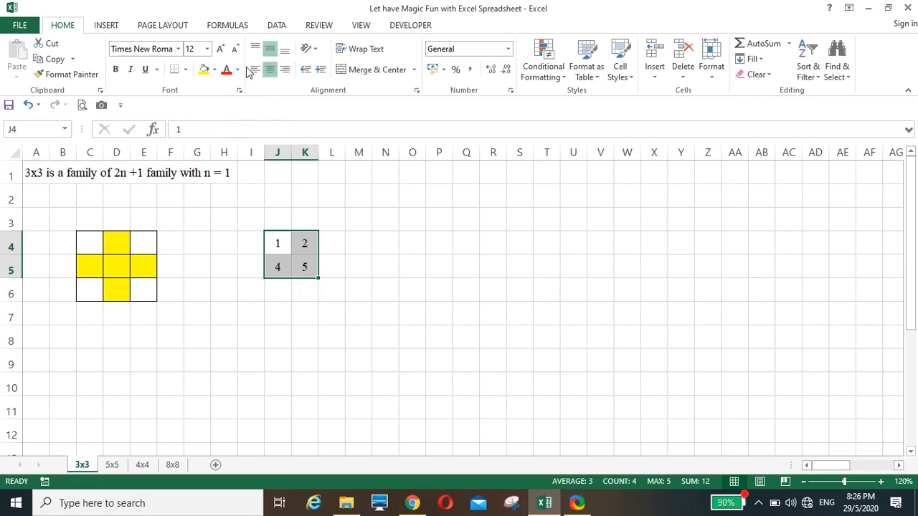
{"action": "left_click", "coordinate": [185, 71]}
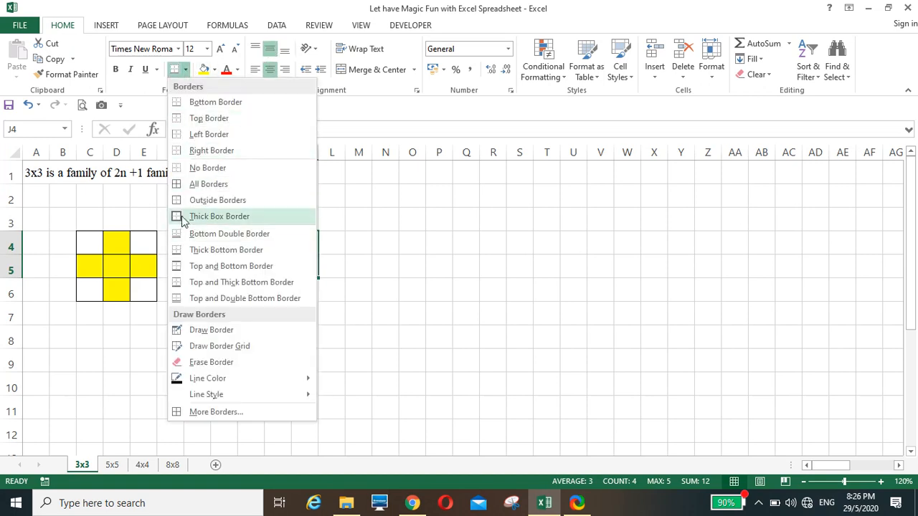
{"action": "left_click", "coordinate": [174, 182]}
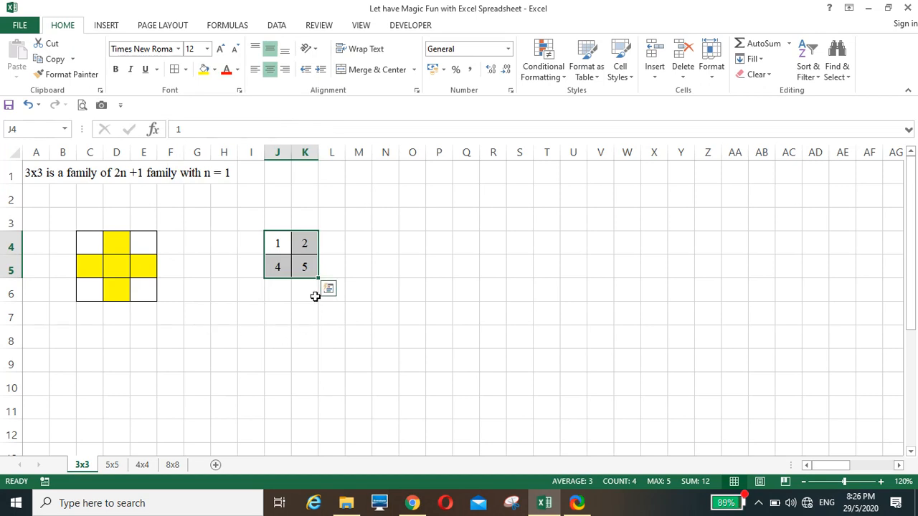
{"action": "left_click_drag", "start_coordinate": [318, 279], "coordinate": [344, 302]}
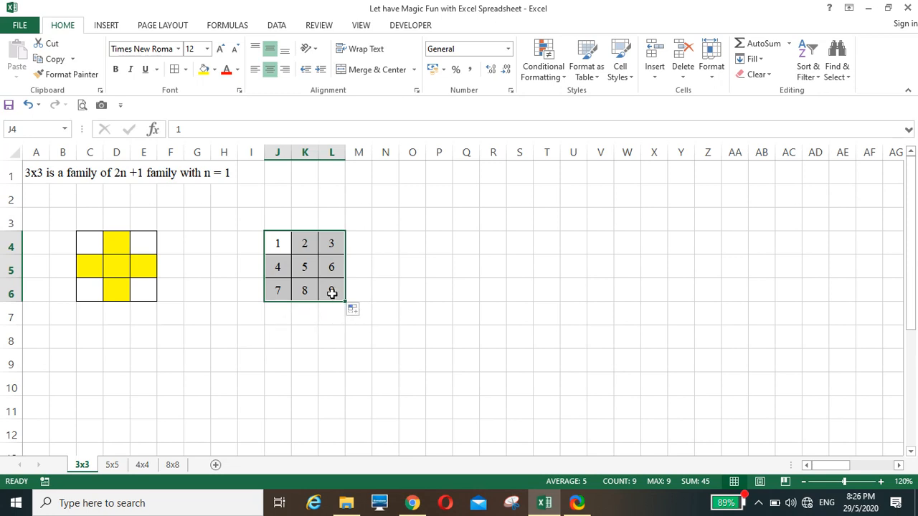
Shift the 7-8-9 row one column left and move the overhanging 3 into the empty corner
{"action": "left_click", "coordinate": [436, 354]}
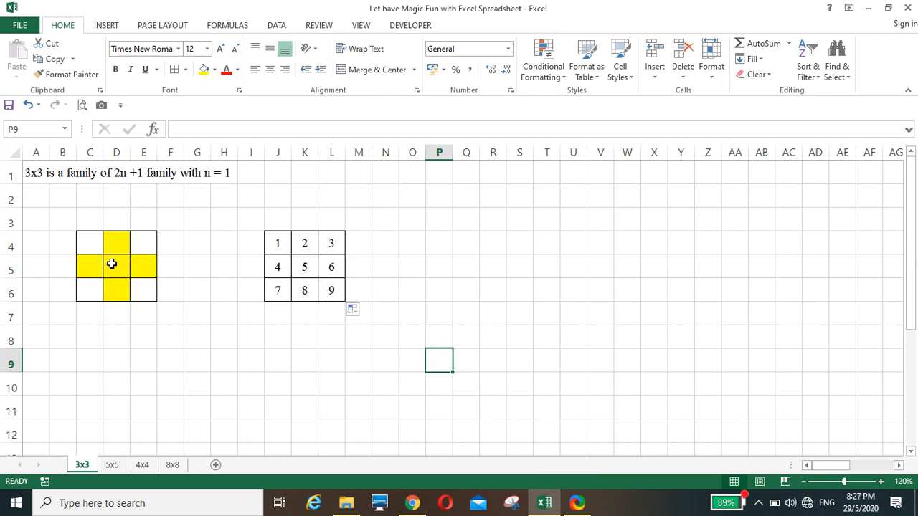
{"action": "left_click_drag", "start_coordinate": [273, 243], "coordinate": [360, 242]}
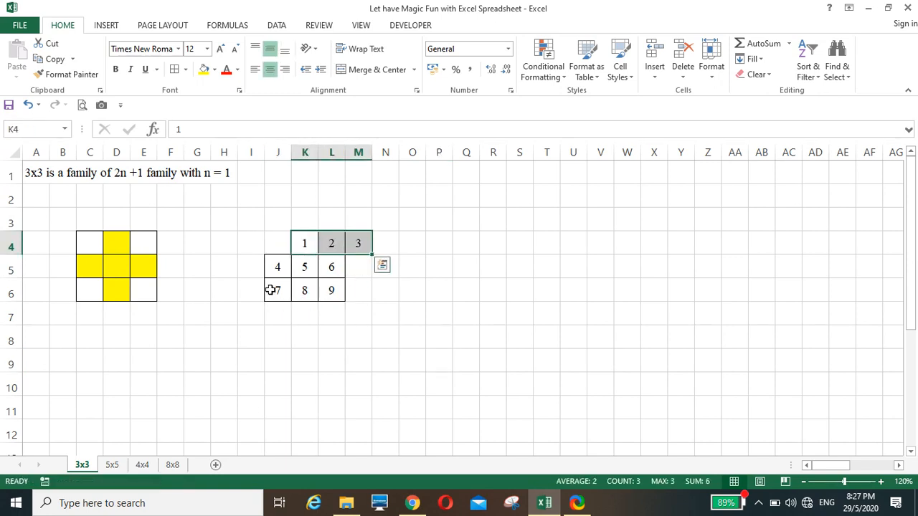
{"action": "left_click_drag", "start_coordinate": [270, 289], "coordinate": [334, 287]}
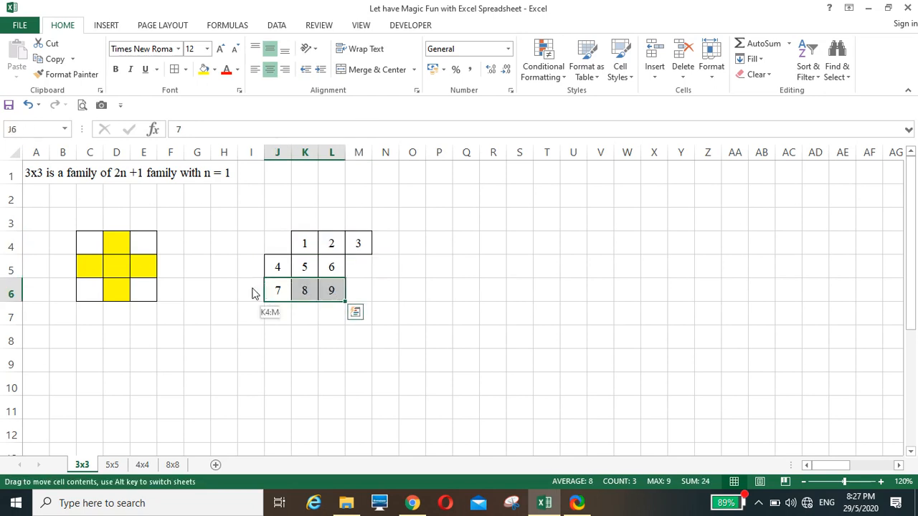
{"action": "left_click_drag", "start_coordinate": [252, 293], "coordinate": [244, 290]}
{"action": "left_click", "coordinate": [251, 337]}
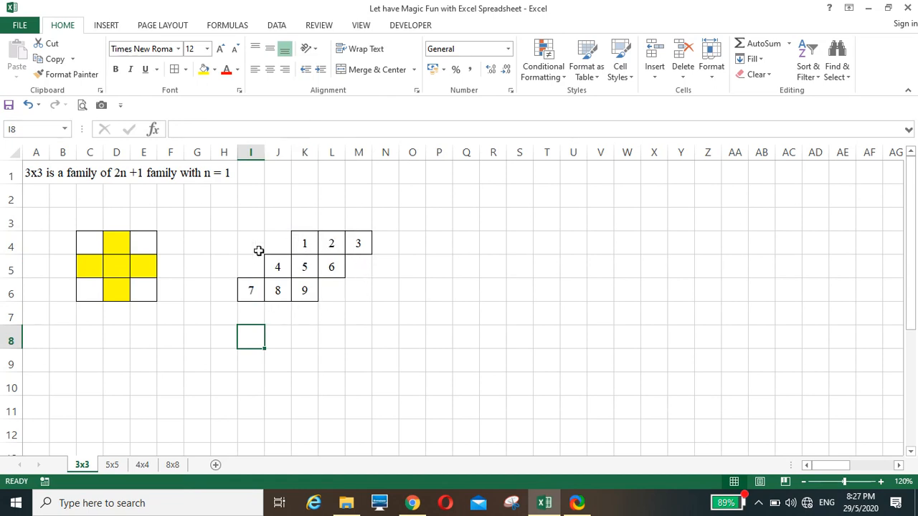
{"action": "left_click", "coordinate": [361, 245]}
{"action": "left_click_drag", "start_coordinate": [362, 256], "coordinate": [332, 289]}
{"action": "left_click", "coordinate": [251, 294]}
{"action": "left_click", "coordinate": [309, 357]}
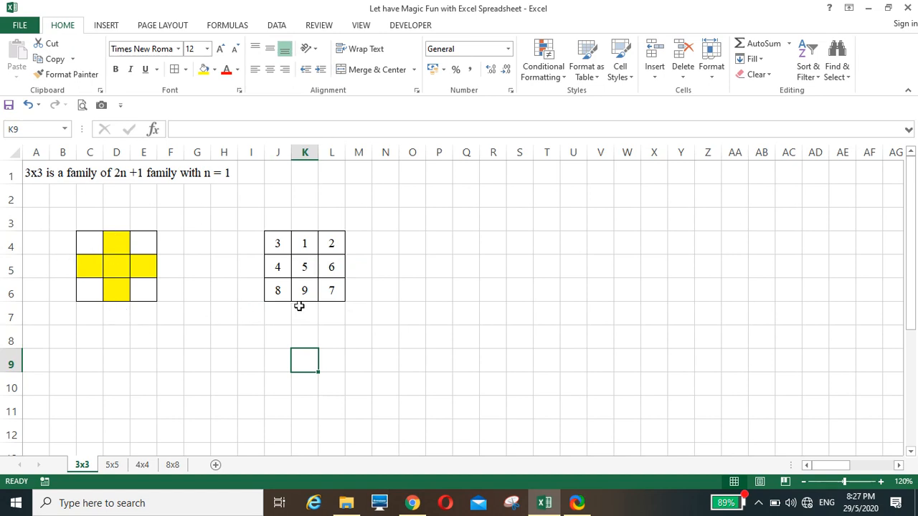
Shift the right column up, then drop 8 into J4 and 2 into L6
{"action": "left_click_drag", "start_coordinate": [337, 245], "coordinate": [338, 290]}
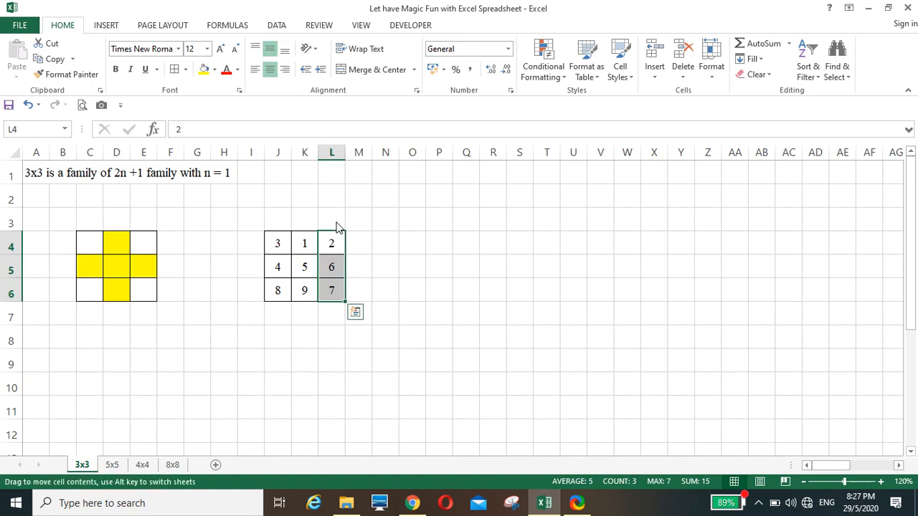
{"action": "left_click_drag", "start_coordinate": [338, 228], "coordinate": [339, 208]}
{"action": "left_click_drag", "start_coordinate": [277, 244], "coordinate": [279, 327]}
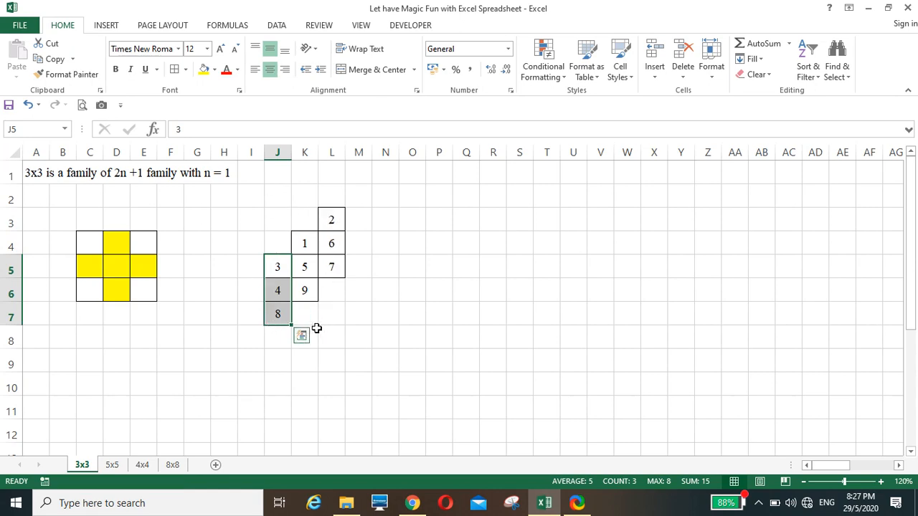
{"action": "left_click", "coordinate": [276, 313]}
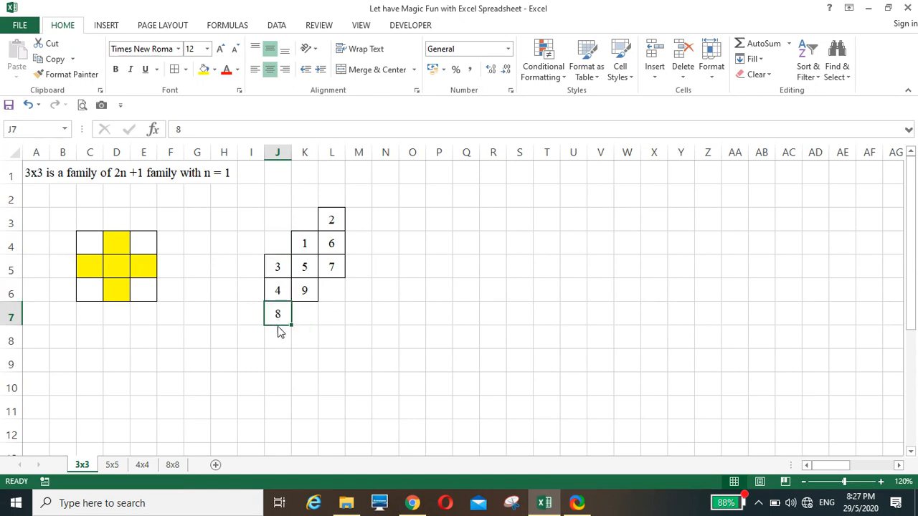
{"action": "left_click_drag", "start_coordinate": [279, 329], "coordinate": [296, 252]}
{"action": "left_click", "coordinate": [331, 222]}
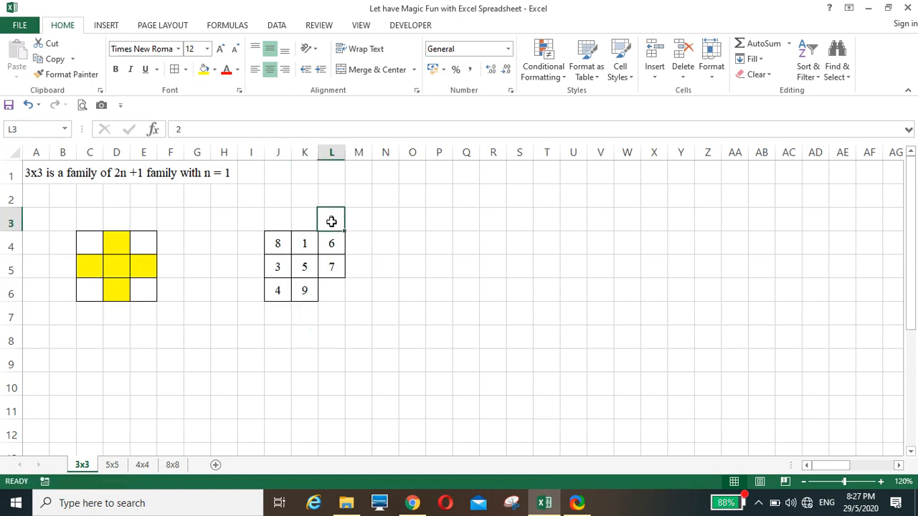
{"action": "left_click_drag", "start_coordinate": [332, 214], "coordinate": [334, 292]}
{"action": "left_click", "coordinate": [315, 344]}
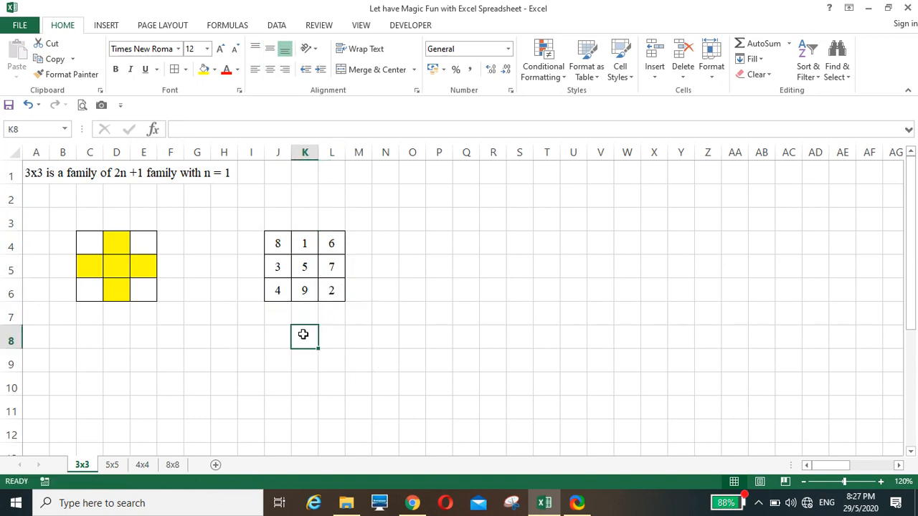
AutoSum the first row in M4 and fill the total down to rows 5 and 6
{"action": "left_click", "coordinate": [363, 245]}
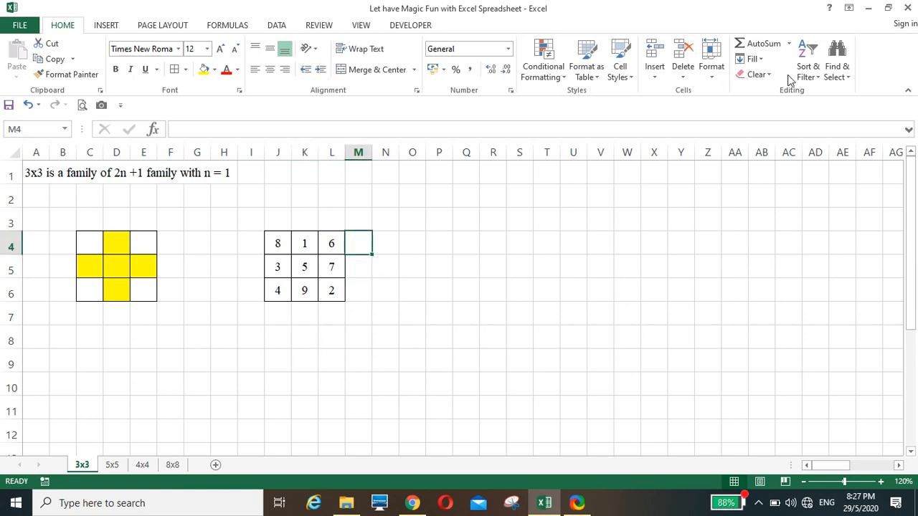
{"action": "left_click", "coordinate": [760, 43]}
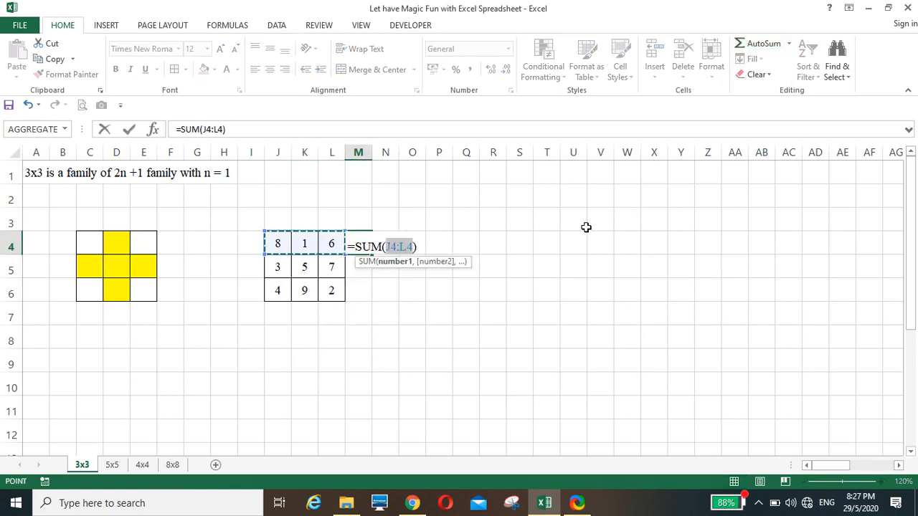
{"action": "key", "text": "Return"}
{"action": "left_click", "coordinate": [363, 247]}
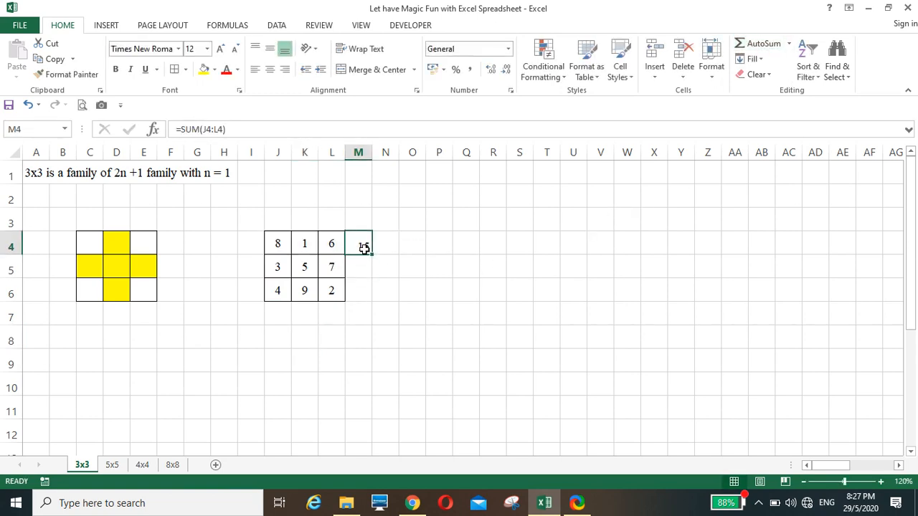
{"action": "left_click_drag", "start_coordinate": [374, 256], "coordinate": [369, 299]}
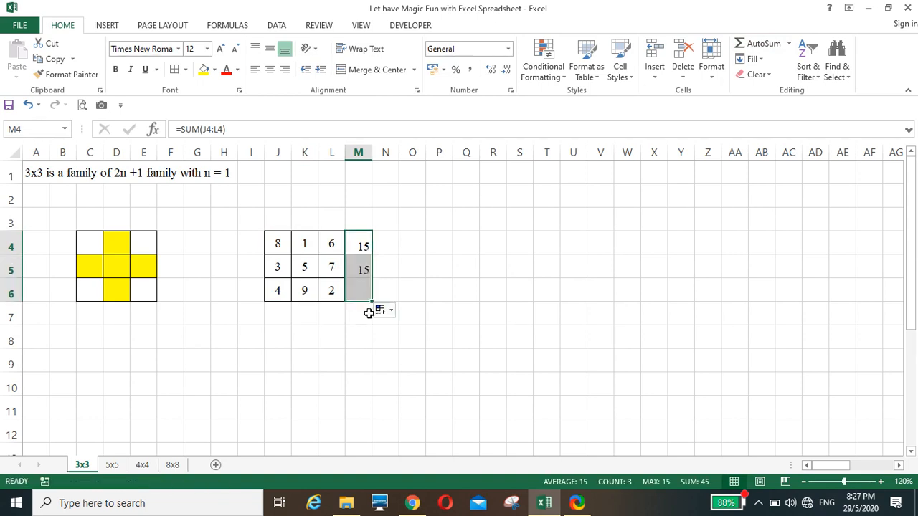
AutoSum the first column in J7 and fill the total across to K7 and L7
{"action": "left_click", "coordinate": [282, 316]}
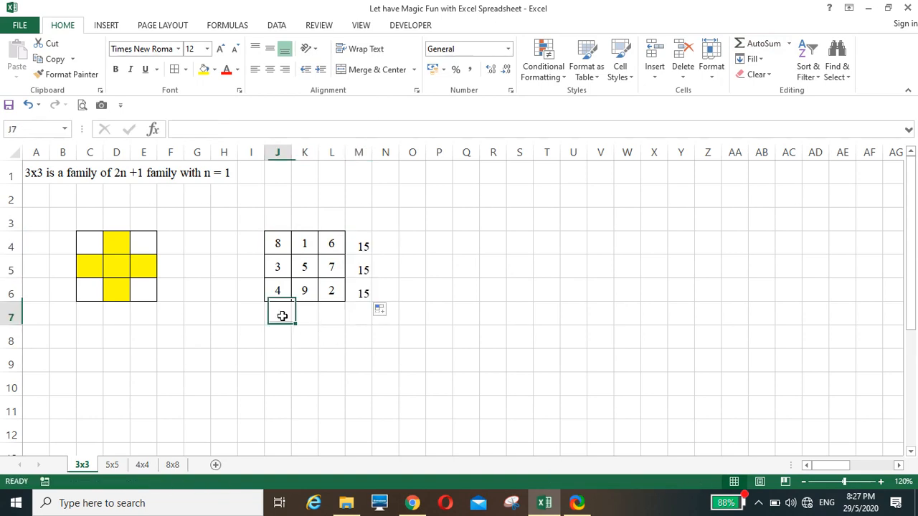
{"action": "left_click", "coordinate": [760, 43]}
{"action": "key", "text": "Return"}
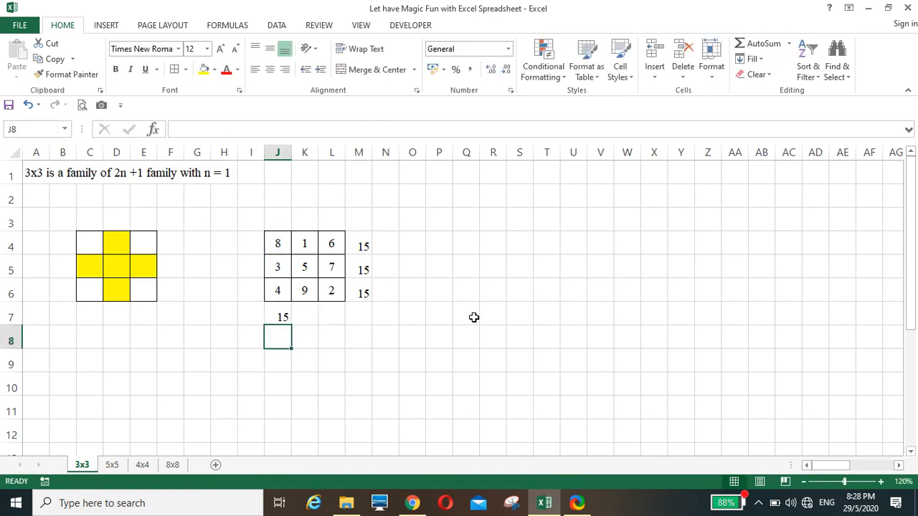
{"action": "left_click", "coordinate": [278, 317]}
{"action": "left_click_drag", "start_coordinate": [291, 333], "coordinate": [341, 330]}
Enter the diagonal sum =L6+K5+J4 in M7, giving 15
{"action": "left_click", "coordinate": [353, 320]}
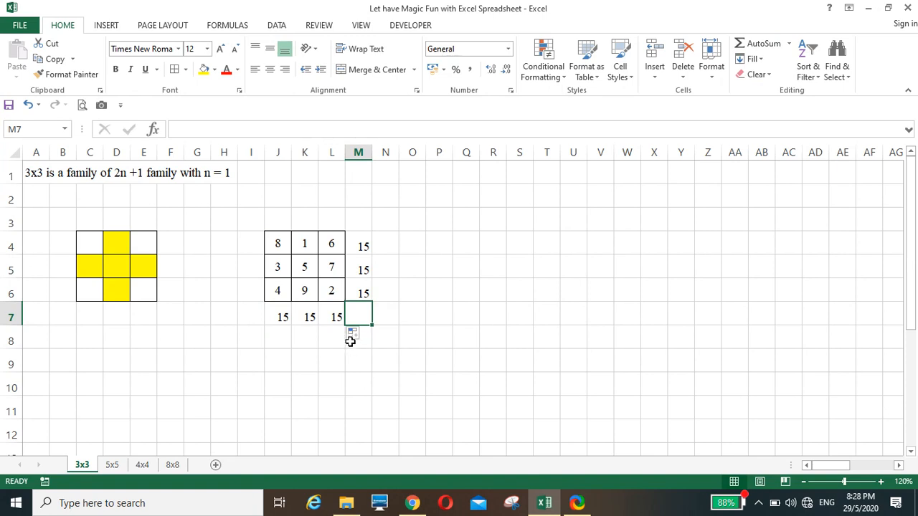
{"action": "type", "text": "+"}
{"action": "left_click", "coordinate": [332, 291]}
{"action": "type", "text": "+"}
{"action": "left_click", "coordinate": [305, 271]}
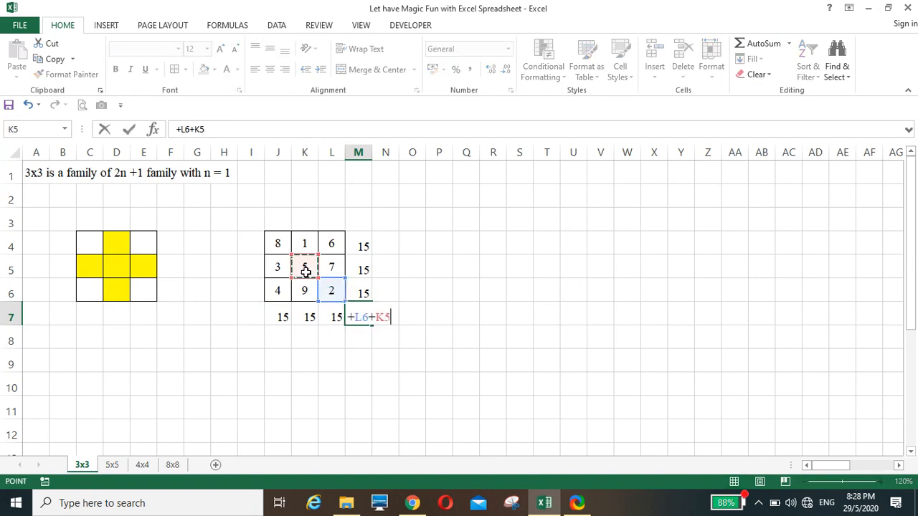
{"action": "type", "text": "+"}
{"action": "left_click", "coordinate": [279, 243]}
{"action": "key", "text": "ctrl+Return"}
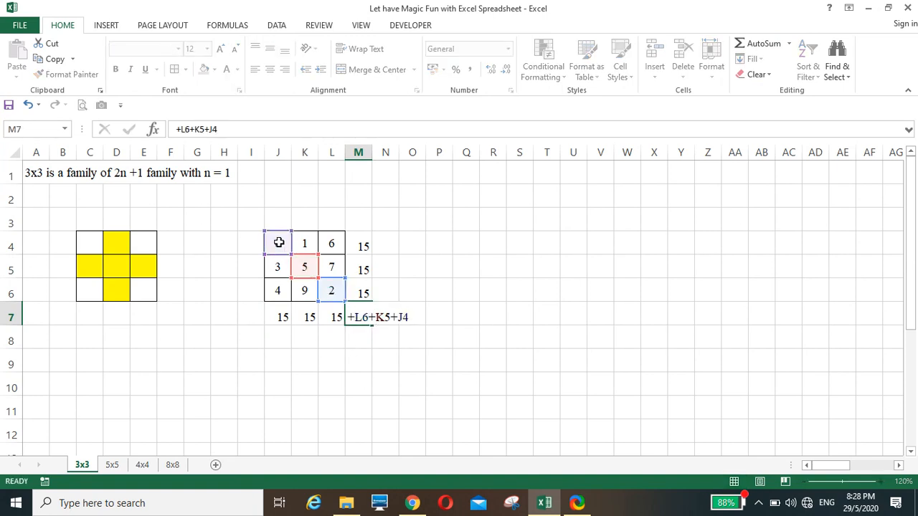
{"action": "key", "text": "Return"}
Enter the other diagonal sum =L4+K5+J6 in M3, giving 15
{"action": "left_click", "coordinate": [359, 219]}
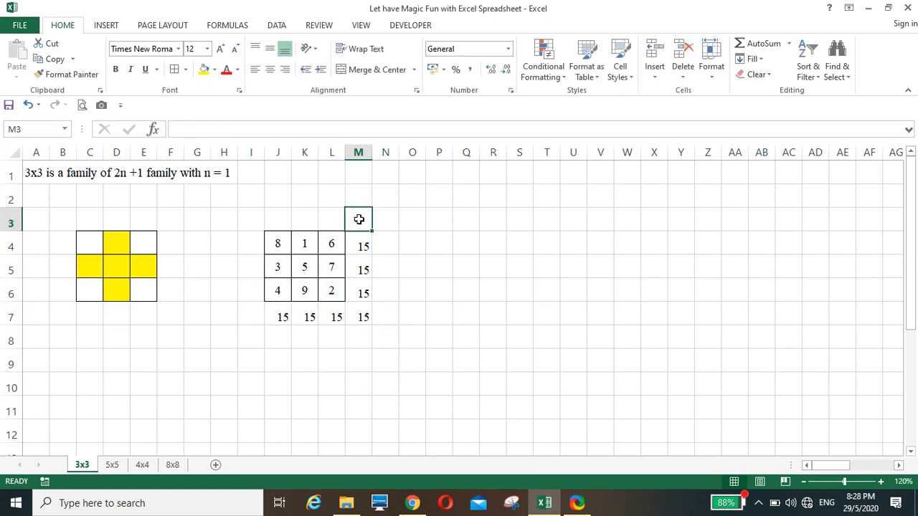
{"action": "type", "text": "+"}
{"action": "left_click", "coordinate": [331, 242]}
{"action": "type", "text": "+"}
{"action": "left_click", "coordinate": [298, 271]}
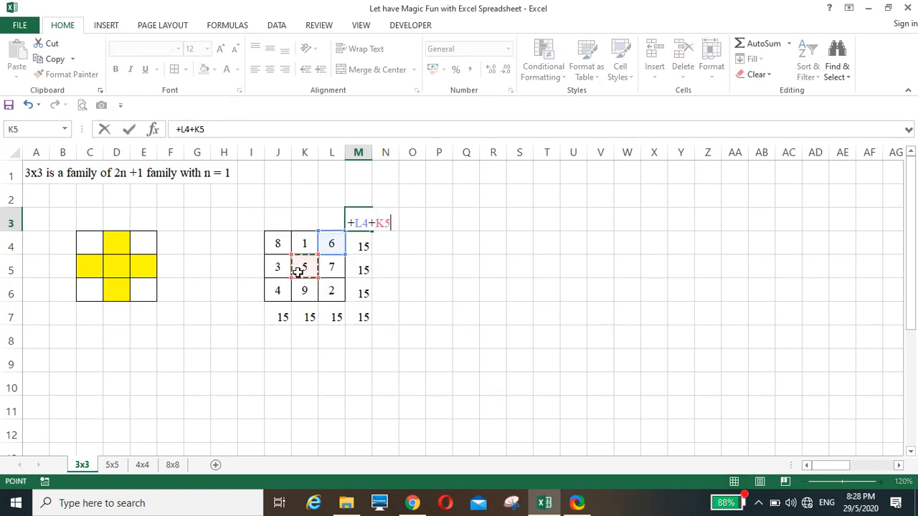
{"action": "type", "text": "+"}
{"action": "left_click", "coordinate": [276, 290]}
{"action": "key", "text": "Return"}
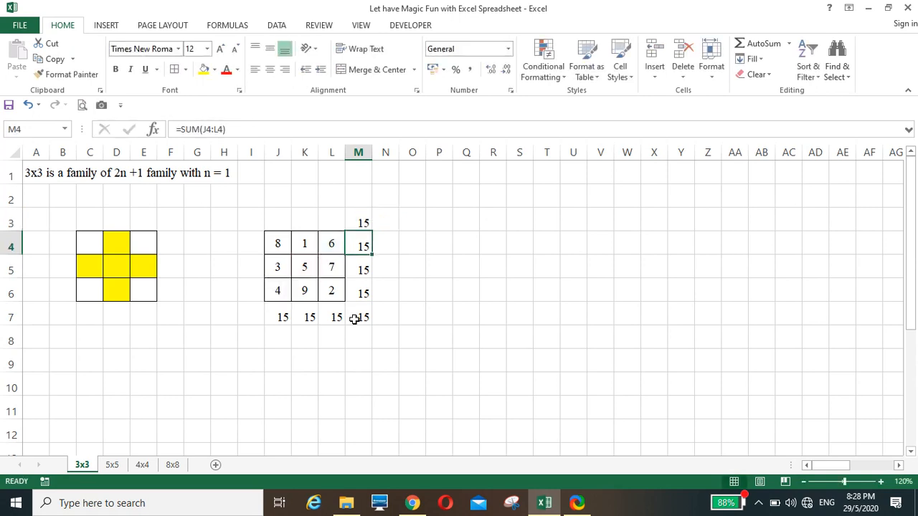
{"action": "left_click", "coordinate": [409, 313]}
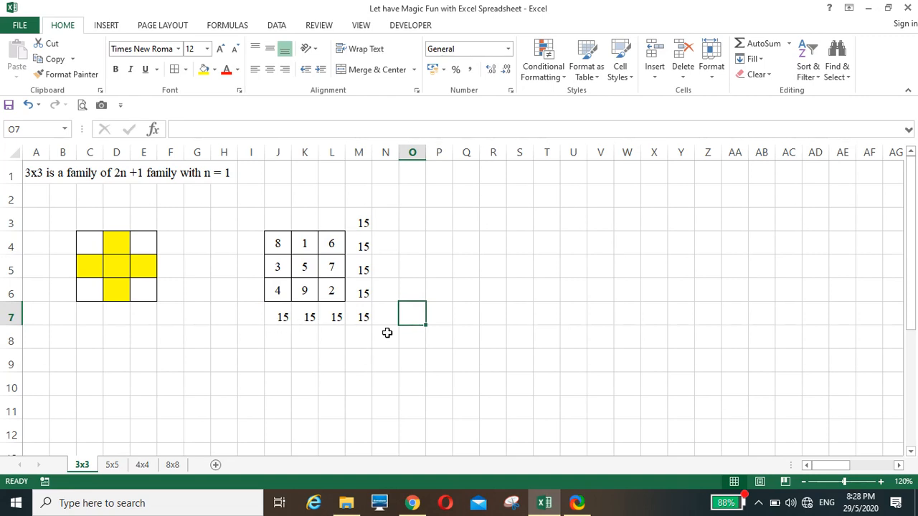
On the 5x5 sheet, enter the starter numbers 1, 2, 6 and 7 into L4:M5
{"action": "left_click", "coordinate": [361, 359]}
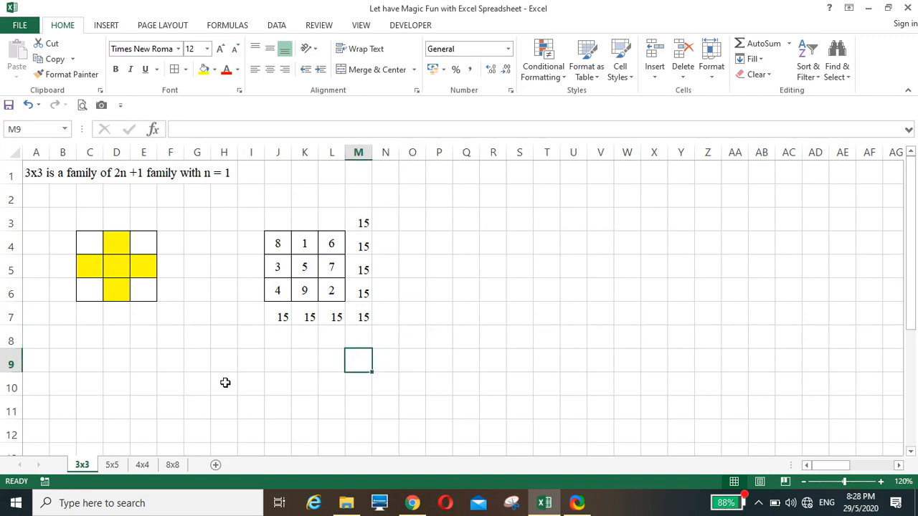
{"action": "left_click", "coordinate": [113, 466]}
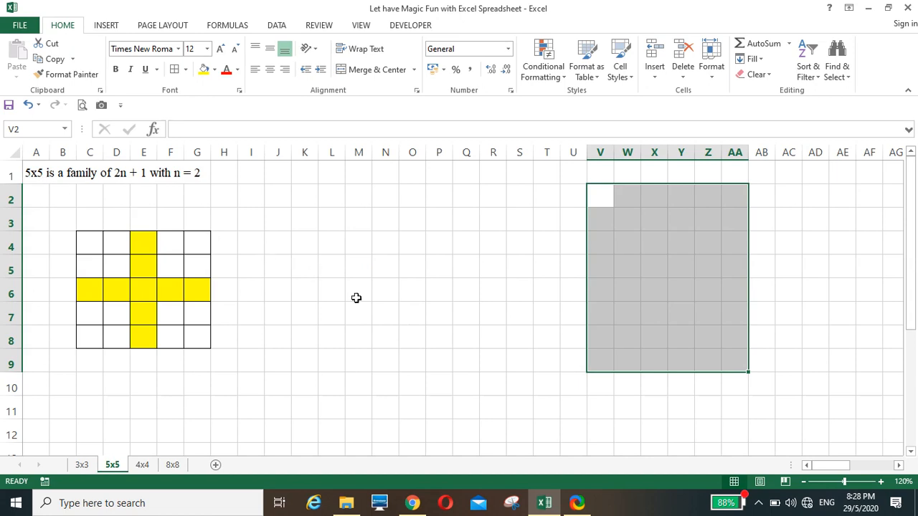
{"action": "left_click", "coordinate": [463, 305]}
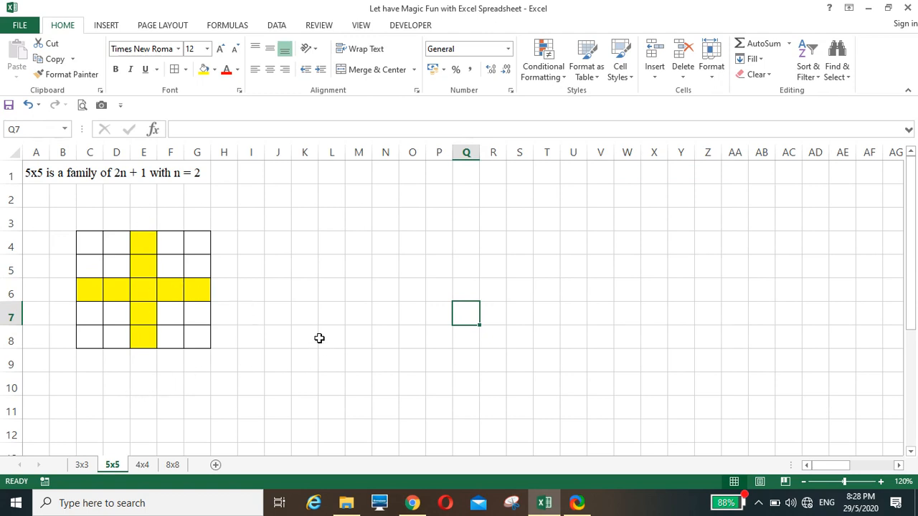
{"action": "left_click", "coordinate": [324, 246]}
{"action": "type", "text": "1"}
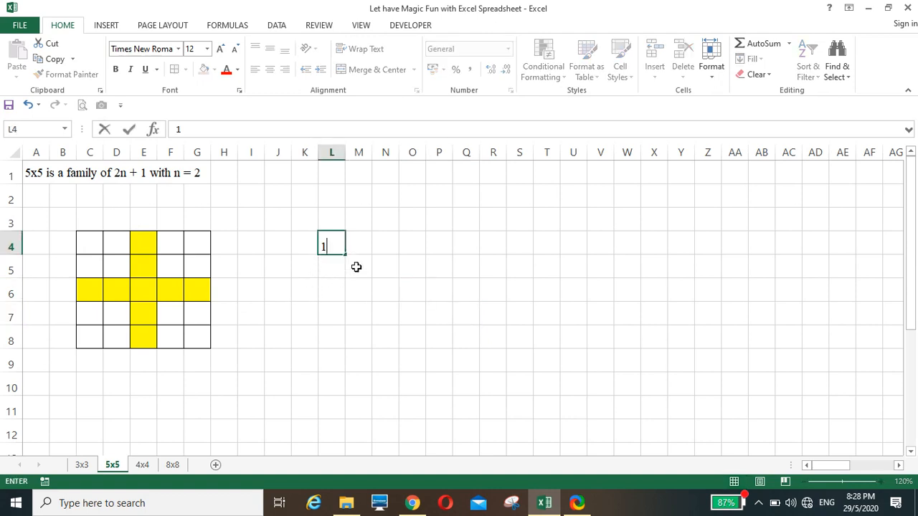
{"action": "left_click", "coordinate": [360, 244]}
{"action": "type", "text": "2"}
{"action": "left_click", "coordinate": [334, 266]}
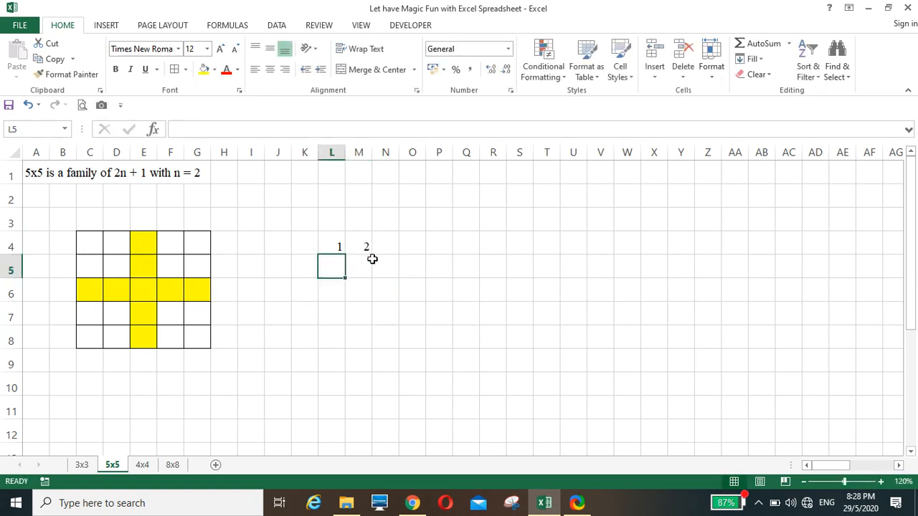
{"action": "type", "text": "6"}
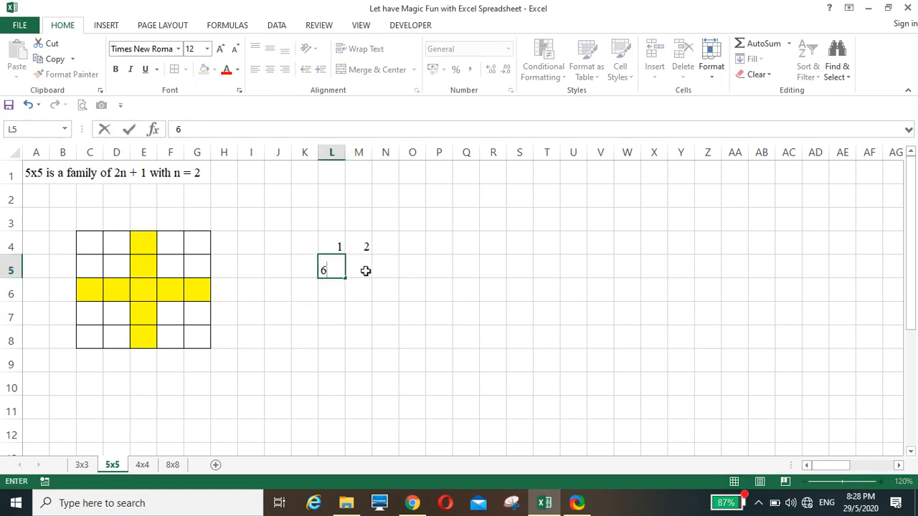
{"action": "left_click", "coordinate": [365, 270]}
{"action": "type", "text": "7"}
{"action": "left_click", "coordinate": [352, 317]}
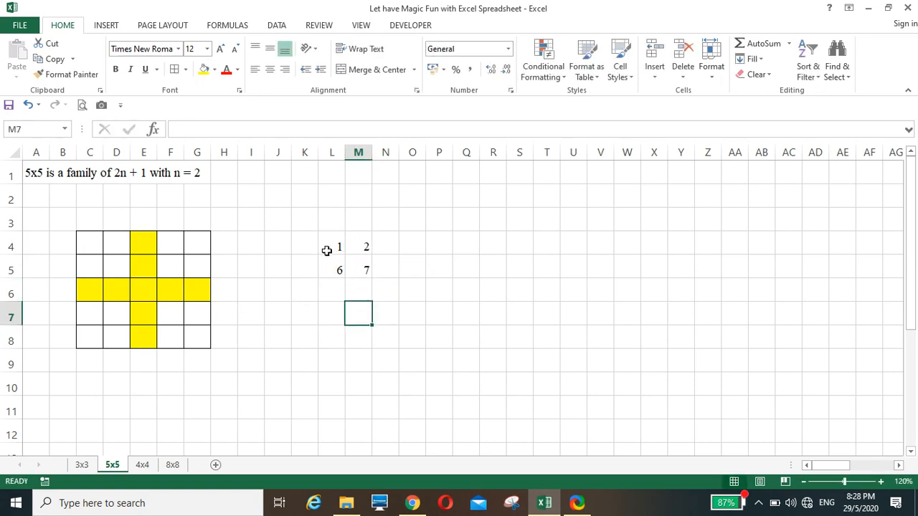
Centre the block with All Borders and fill the series out to P8
{"action": "left_click_drag", "start_coordinate": [326, 251], "coordinate": [352, 268]}
{"action": "left_click", "coordinate": [271, 71]}
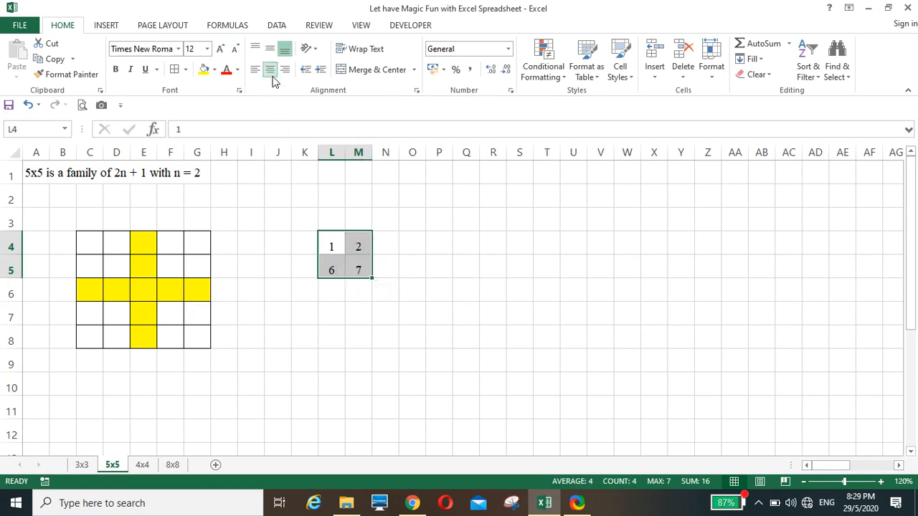
{"action": "left_click", "coordinate": [176, 71]}
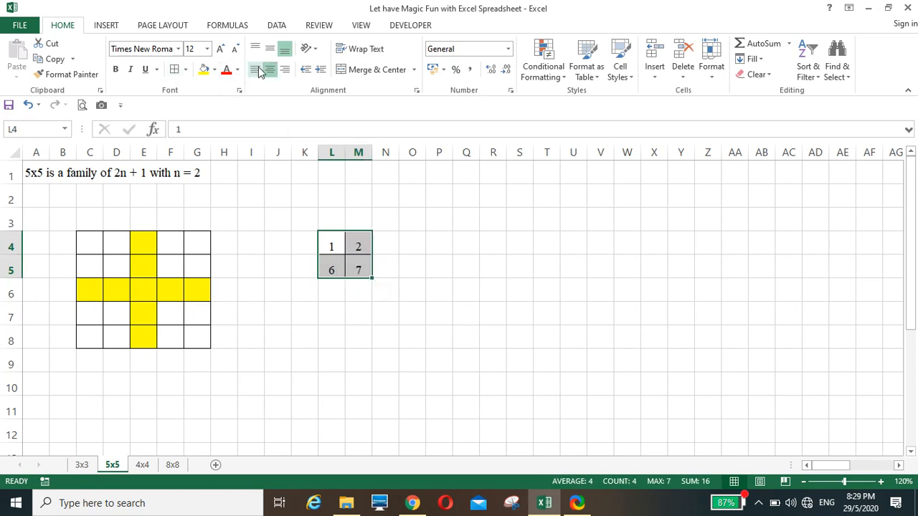
{"action": "left_click", "coordinate": [269, 48]}
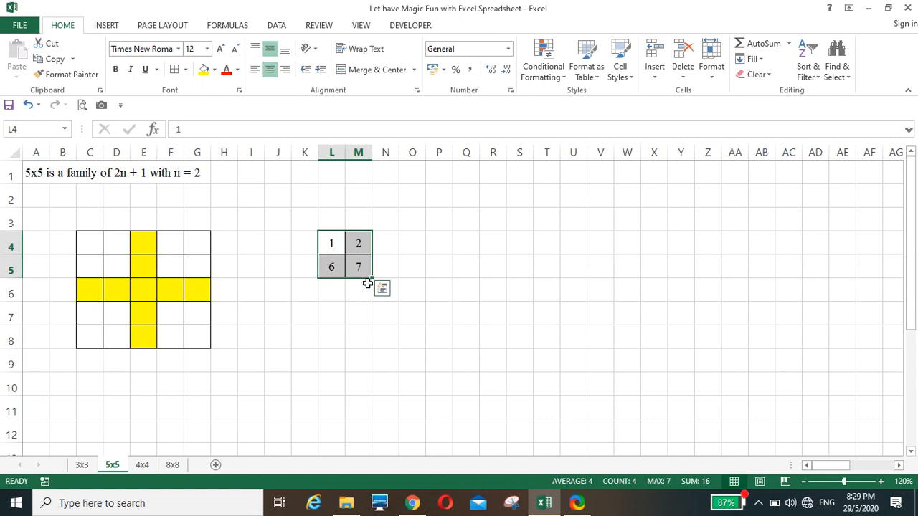
{"action": "left_click_drag", "start_coordinate": [373, 277], "coordinate": [454, 348]}
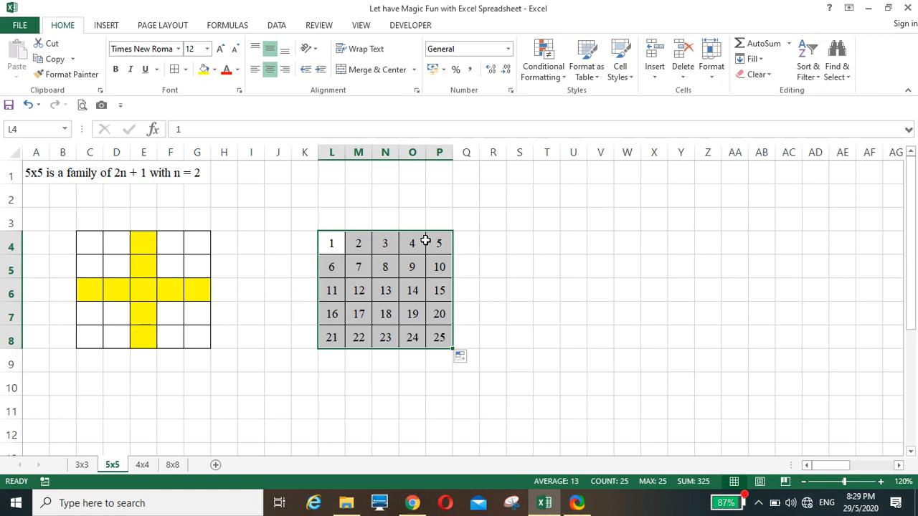
{"action": "left_click", "coordinate": [418, 369]}
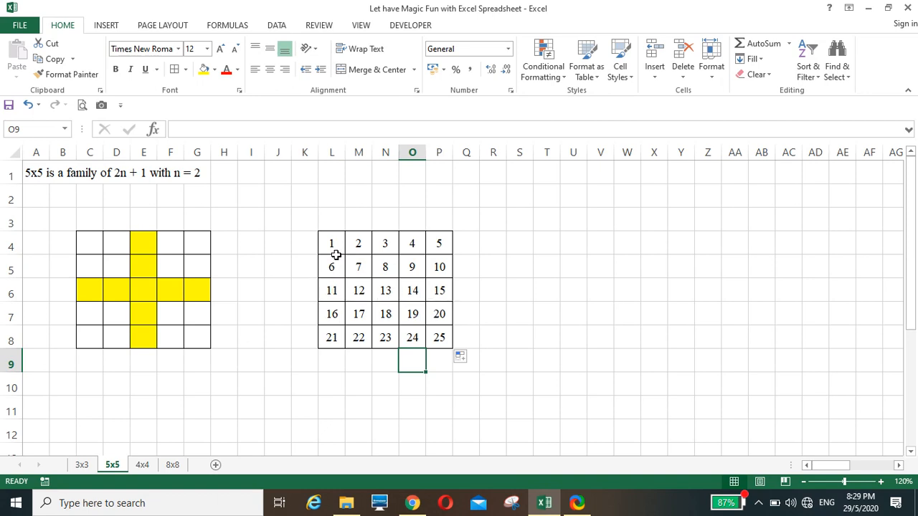
Shift the 1–5 row right and the 16–25 rows left, moving 21–25 an extra column
{"action": "left_click_drag", "start_coordinate": [335, 252], "coordinate": [467, 267]}
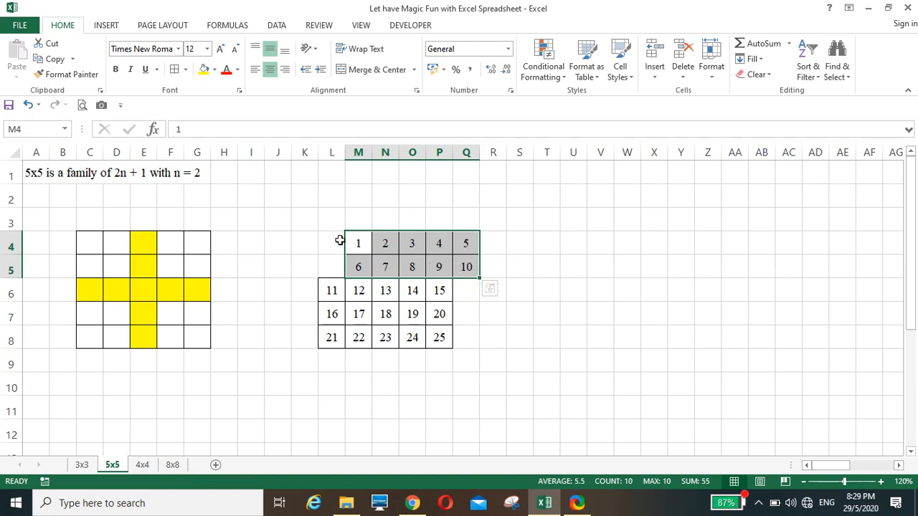
{"action": "left_click_drag", "start_coordinate": [358, 245], "coordinate": [492, 246]}
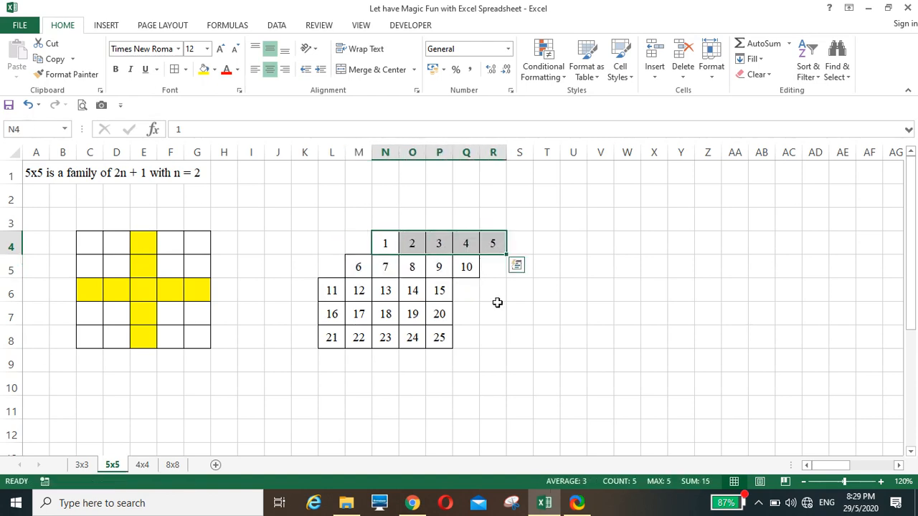
{"action": "left_click", "coordinate": [496, 305]}
{"action": "left_click_drag", "start_coordinate": [333, 313], "coordinate": [439, 337]}
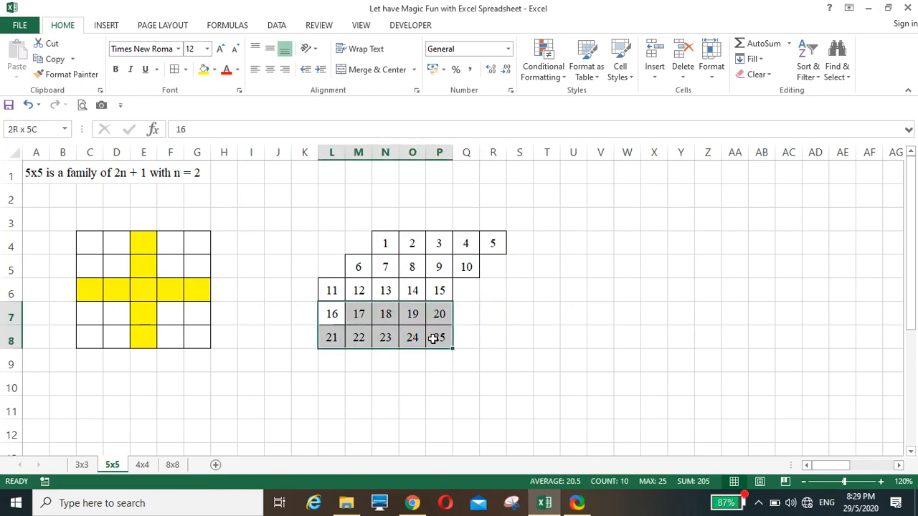
{"action": "left_click_drag", "start_coordinate": [318, 323], "coordinate": [425, 331]}
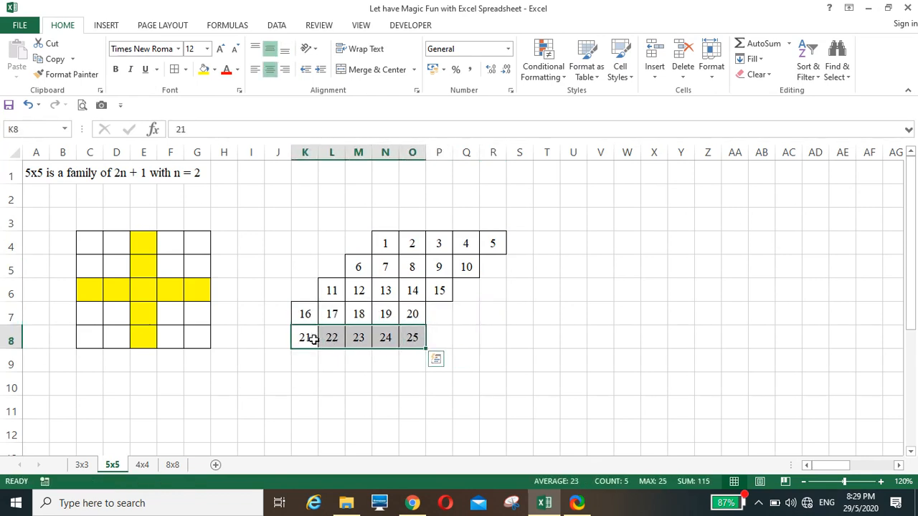
{"action": "left_click_drag", "start_coordinate": [292, 338], "coordinate": [434, 343]}
{"action": "left_click", "coordinate": [299, 369]}
Move the overhanging 21, 4, 10 and 5 back into the empty ends of their rows
{"action": "left_click", "coordinate": [279, 339]}
{"action": "left_click_drag", "start_coordinate": [280, 326], "coordinate": [413, 334]}
{"action": "left_click_drag", "start_coordinate": [461, 271], "coordinate": [328, 240]}
{"action": "left_click", "coordinate": [490, 244]}
{"action": "left_click_drag", "start_coordinate": [493, 232], "coordinate": [362, 246]}
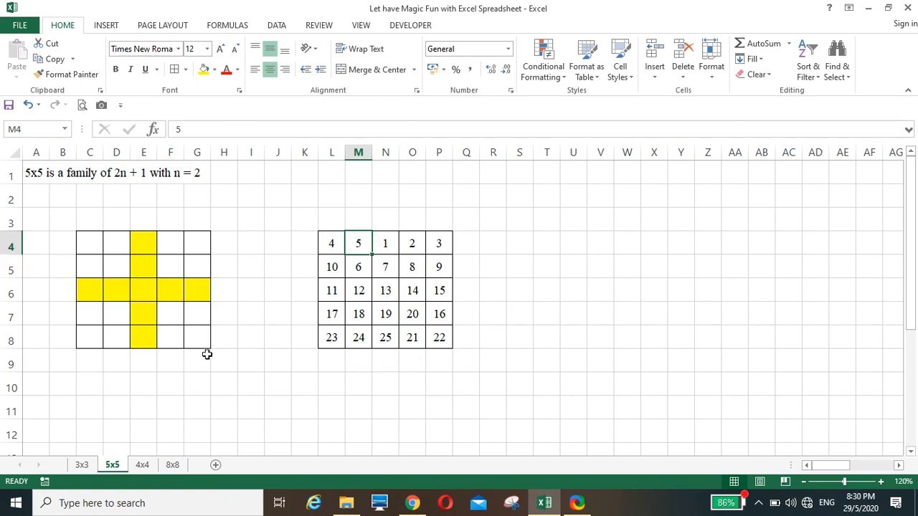
Shift the two right columns up and the two left columns down, the outer ones an extra row
{"action": "left_click_drag", "start_coordinate": [409, 251], "coordinate": [440, 339]}
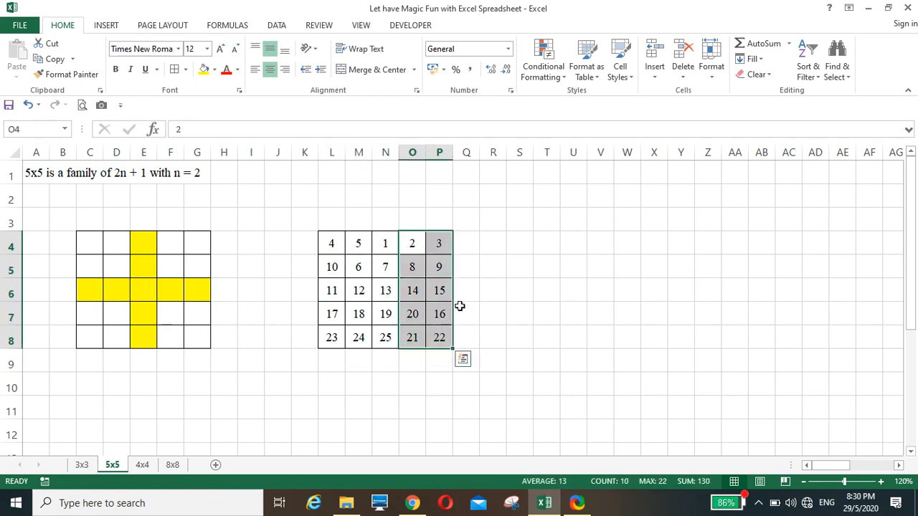
{"action": "left_click_drag", "start_coordinate": [438, 233], "coordinate": [443, 311]}
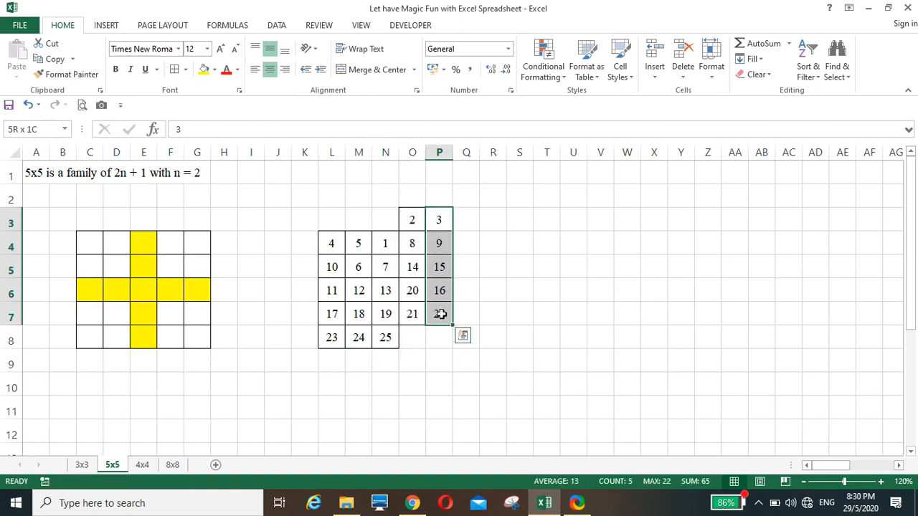
{"action": "left_click_drag", "start_coordinate": [440, 210], "coordinate": [438, 194]}
{"action": "left_click_drag", "start_coordinate": [331, 243], "coordinate": [358, 361]}
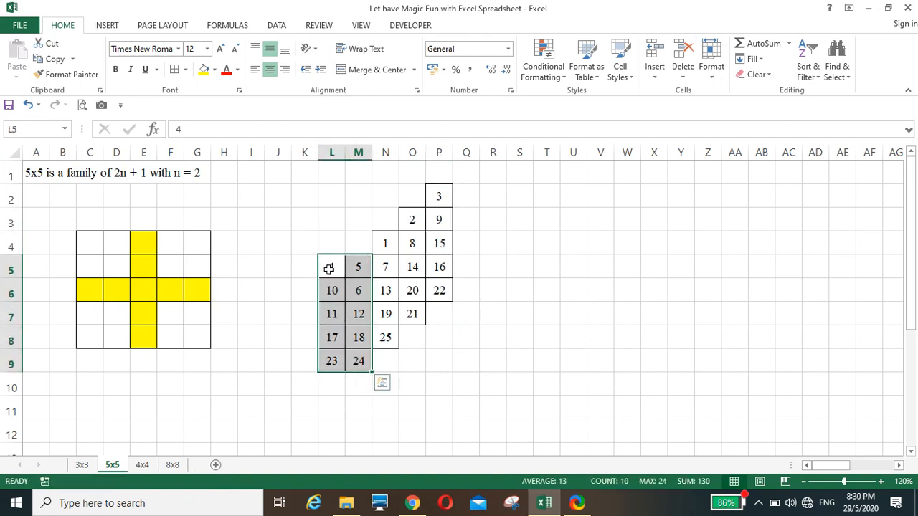
{"action": "left_click_drag", "start_coordinate": [331, 267], "coordinate": [359, 257]}
{"action": "left_click", "coordinate": [388, 401]}
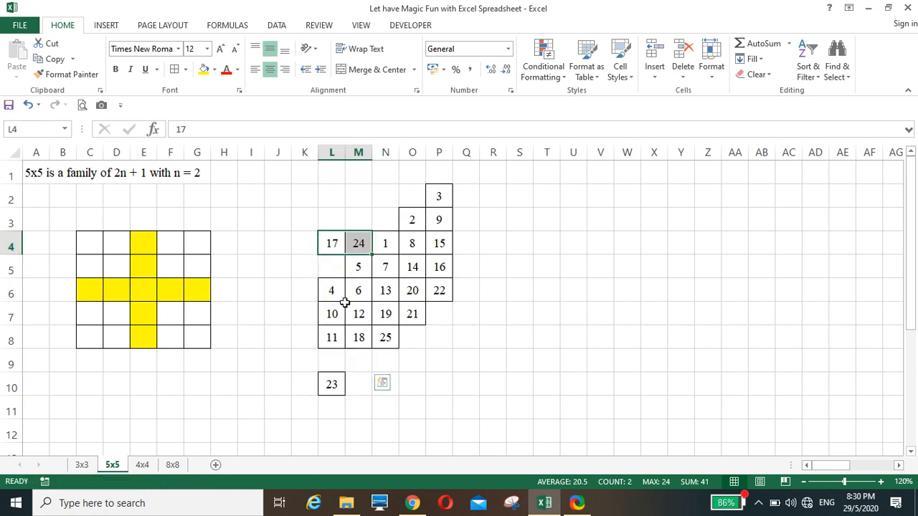
Move the overhanging 23, 2, 9 and 3 into the square's empty cells
{"action": "left_click", "coordinate": [330, 383]}
{"action": "left_click_drag", "start_coordinate": [329, 374], "coordinate": [336, 265]}
{"action": "left_click_drag", "start_coordinate": [412, 219], "coordinate": [440, 343]}
{"action": "left_click", "coordinate": [436, 198]}
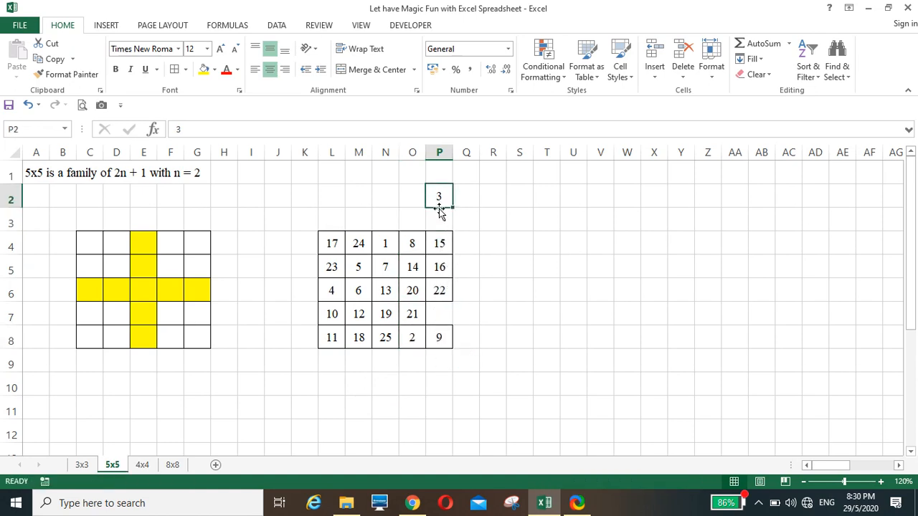
{"action": "left_click_drag", "start_coordinate": [440, 209], "coordinate": [440, 316]}
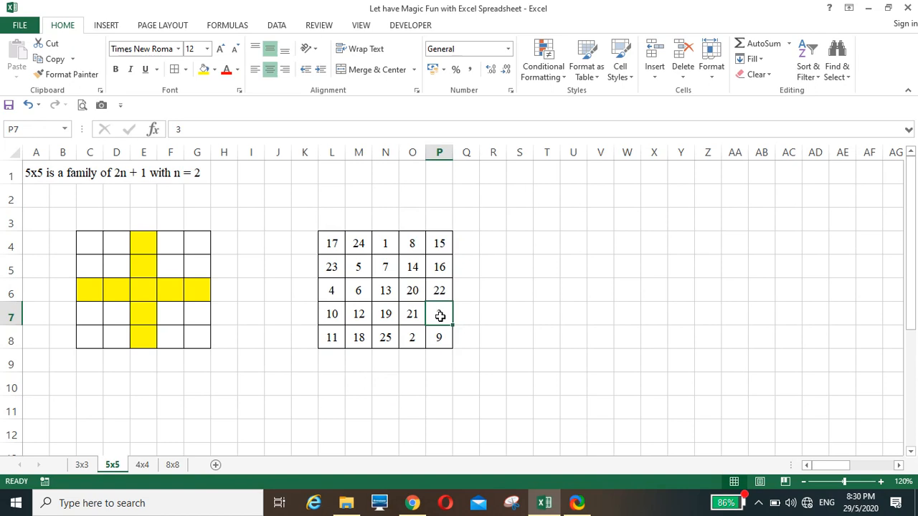
{"action": "left_click", "coordinate": [471, 384]}
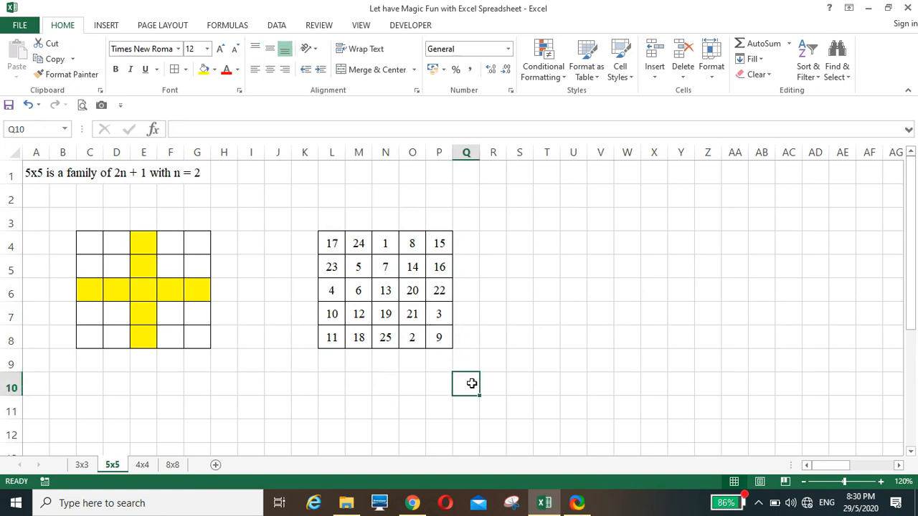
AutoSum the first row in Q4 and fill the total down all five rows
{"action": "left_click", "coordinate": [465, 246]}
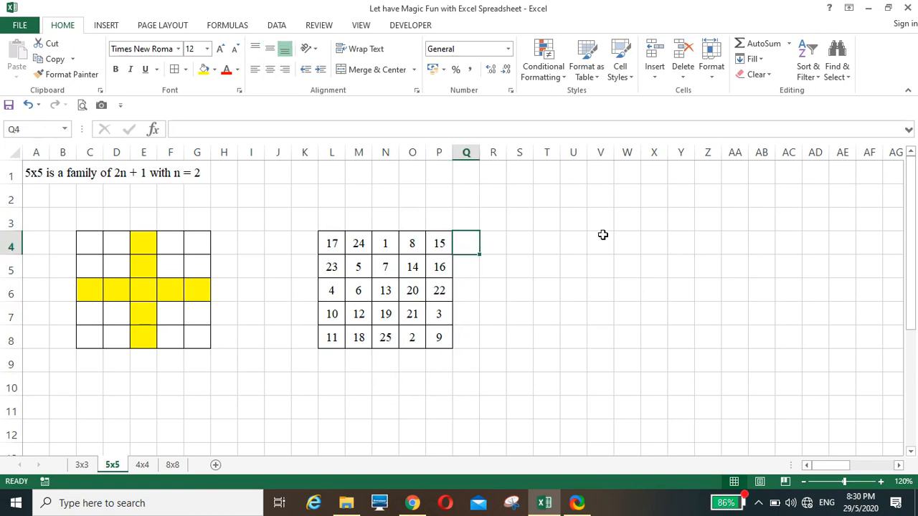
{"action": "left_click", "coordinate": [760, 43]}
{"action": "key", "text": "Return"}
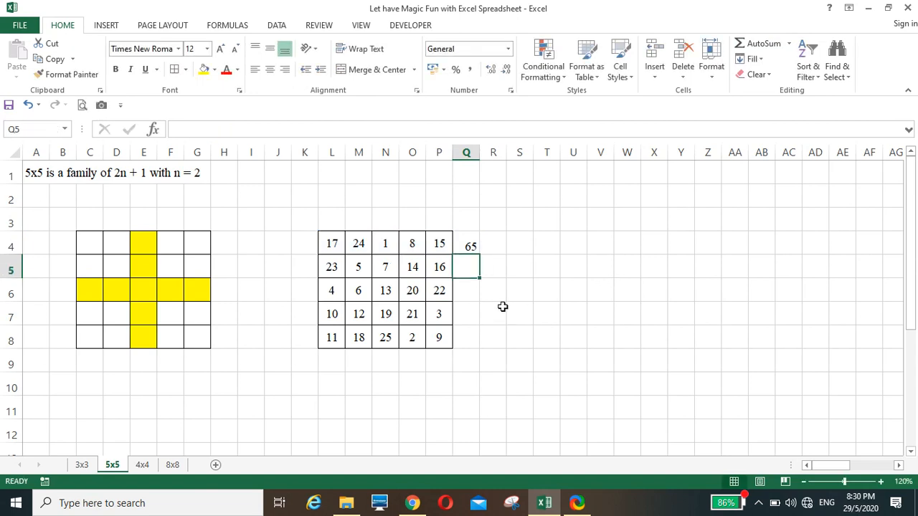
{"action": "left_click", "coordinate": [472, 247]}
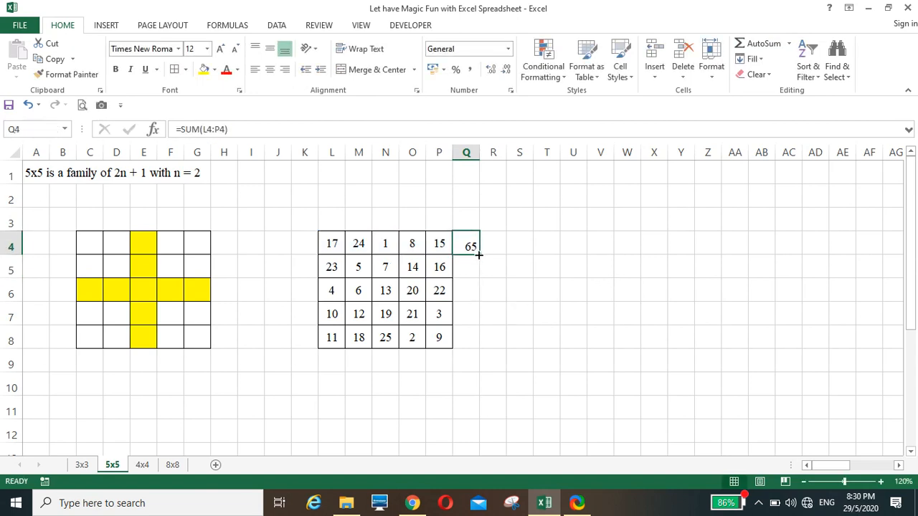
{"action": "double_click", "coordinate": [479, 255]}
AutoSum the first column in L9 and fill the total across to column P
{"action": "double_click", "coordinate": [333, 362]}
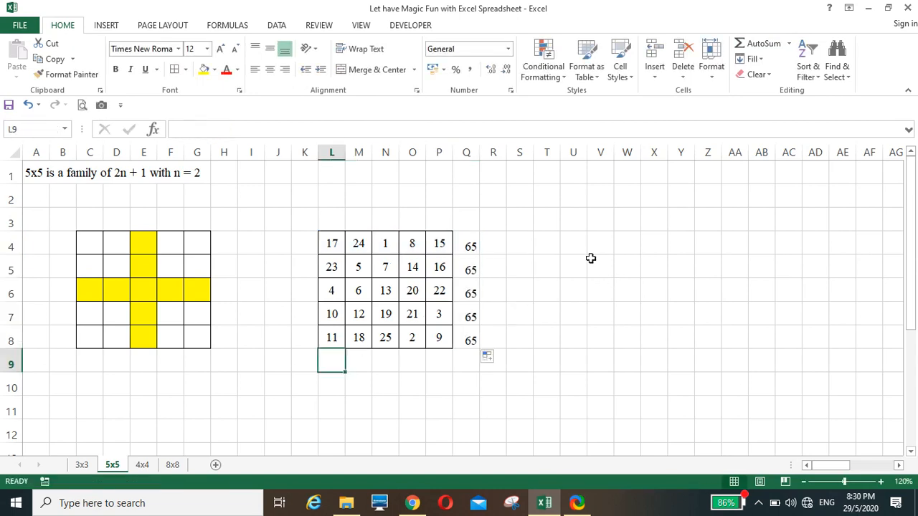
{"action": "left_click", "coordinate": [759, 44]}
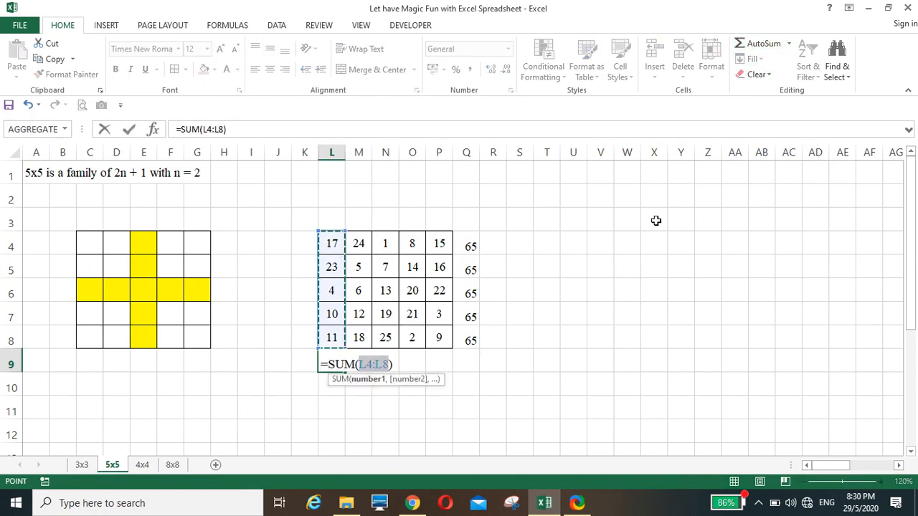
{"action": "key", "text": "Return"}
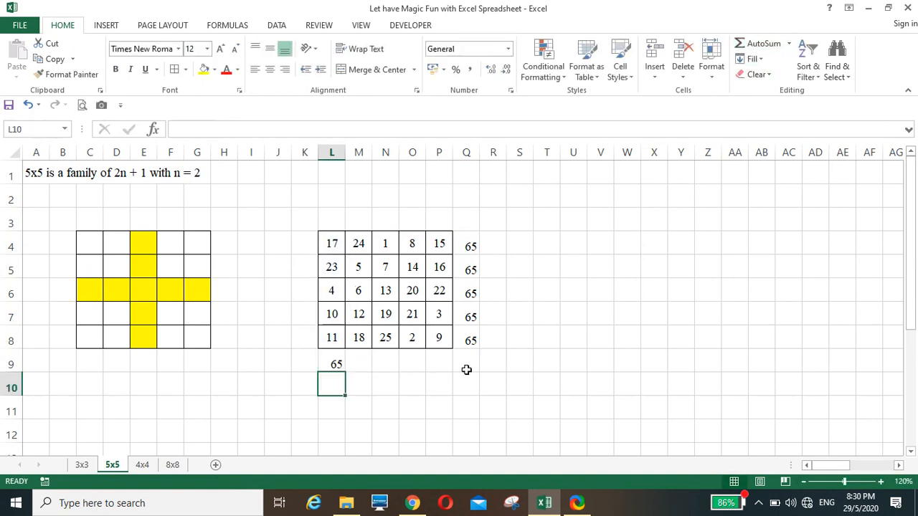
{"action": "left_click", "coordinate": [335, 358]}
{"action": "left_click_drag", "start_coordinate": [346, 371], "coordinate": [451, 377]}
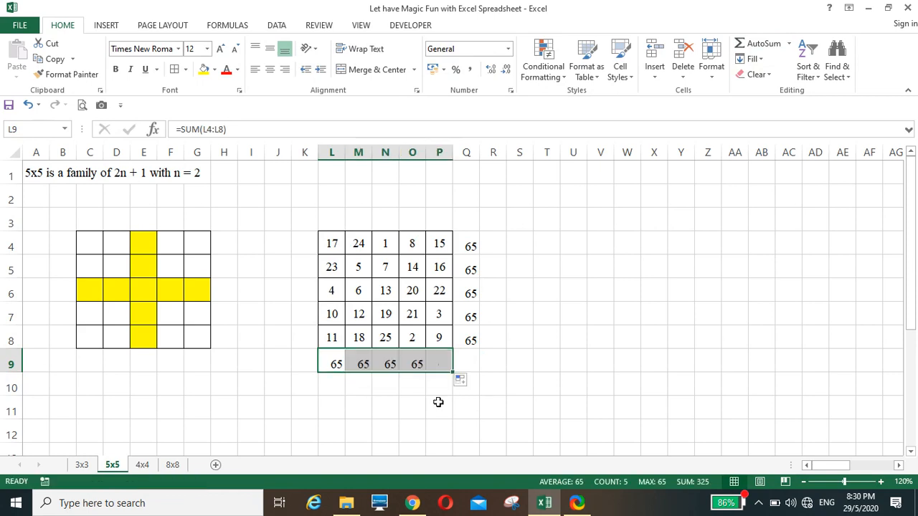
{"action": "left_click", "coordinate": [438, 405]}
Enter the diagonal sum =P8+O7+N6+M5+L4 in Q9, giving 65
{"action": "left_click", "coordinate": [465, 365]}
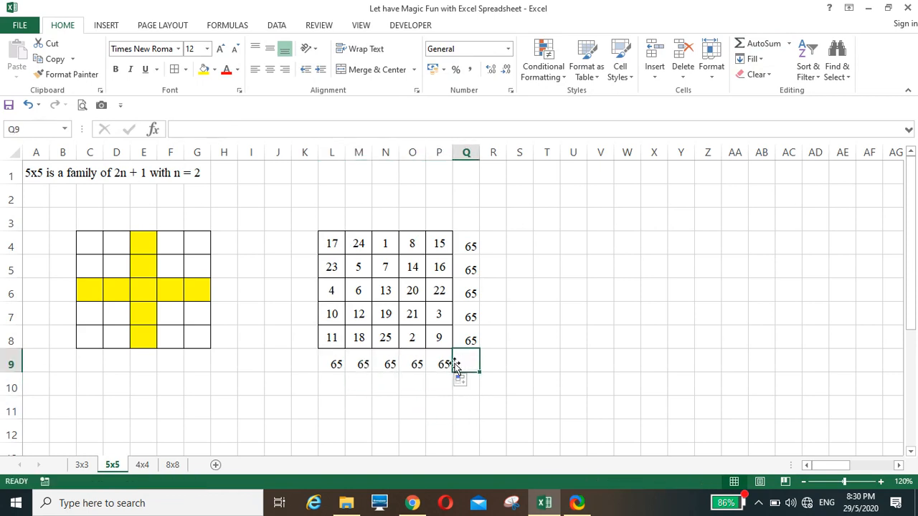
{"action": "type", "text": "+"}
{"action": "left_click", "coordinate": [435, 337]}
{"action": "type", "text": "+"}
{"action": "left_click", "coordinate": [410, 314]}
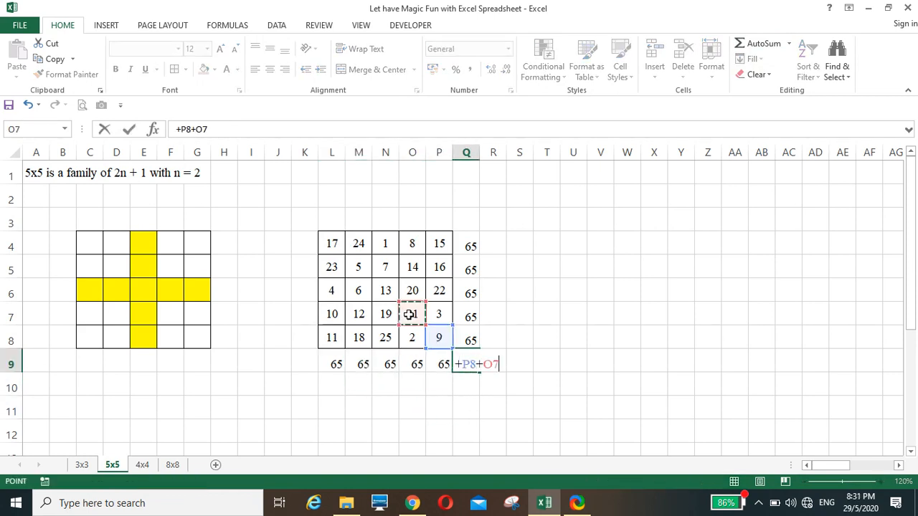
{"action": "type", "text": "+"}
{"action": "left_click", "coordinate": [384, 290]}
{"action": "type", "text": "+N6+"}
{"action": "left_click", "coordinate": [358, 267]}
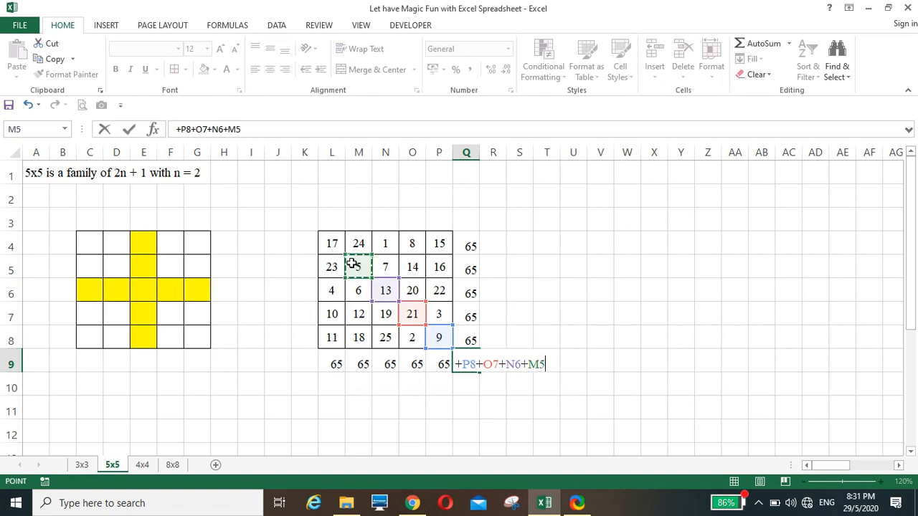
{"action": "type", "text": "+"}
{"action": "left_click", "coordinate": [332, 243]}
{"action": "key", "text": "Return"}
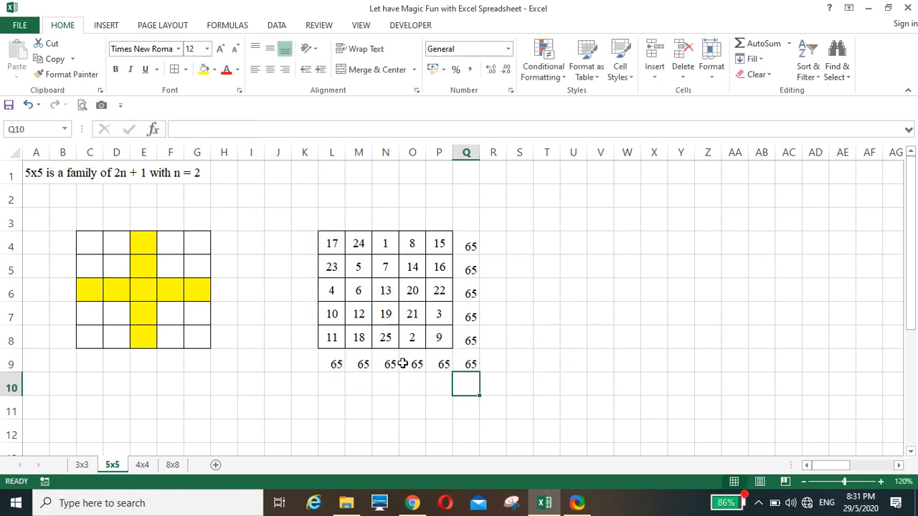
Enter the other diagonal sum =P4+O5+N6+M7+L8 in Q3, giving 65
{"action": "left_click", "coordinate": [467, 219]}
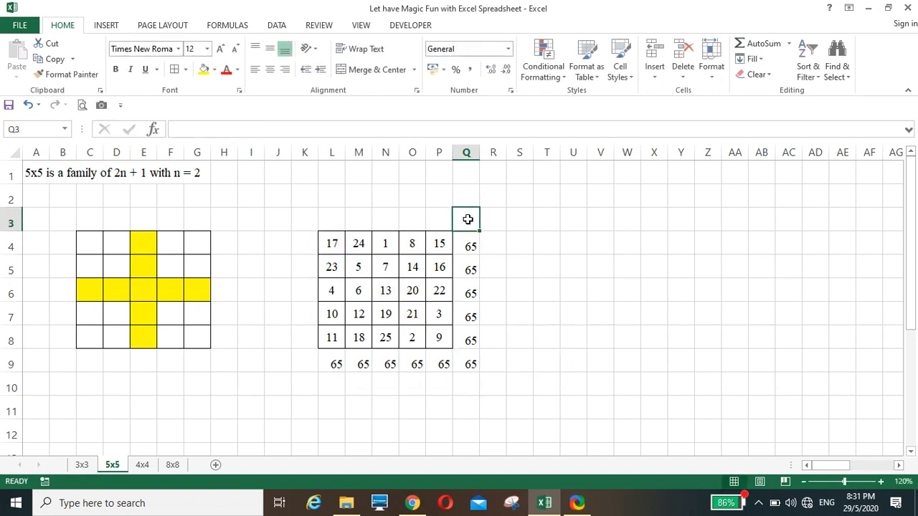
{"action": "type", "text": "+"}
{"action": "left_click", "coordinate": [436, 243]}
{"action": "type", "text": "+"}
{"action": "left_click", "coordinate": [414, 268]}
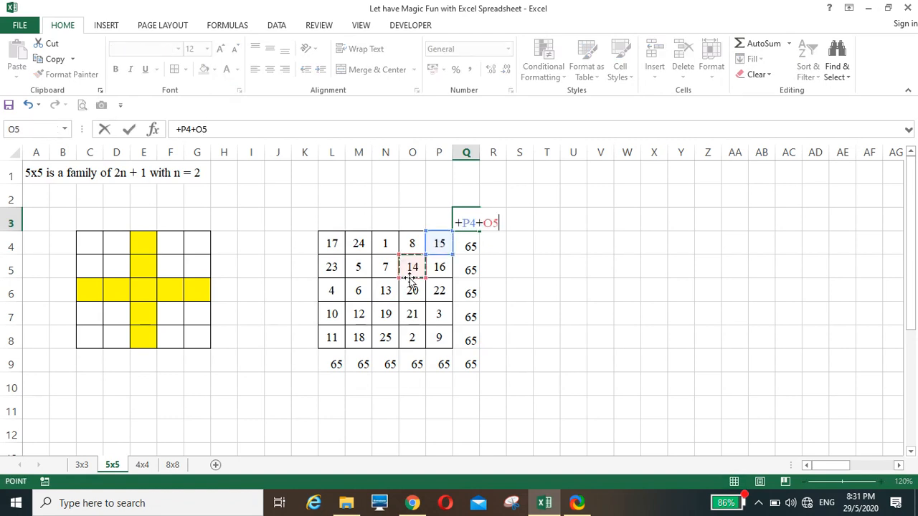
{"action": "type", "text": "+"}
{"action": "left_click", "coordinate": [386, 290]}
{"action": "type", "text": "+N6+"}
{"action": "left_click", "coordinate": [359, 314]}
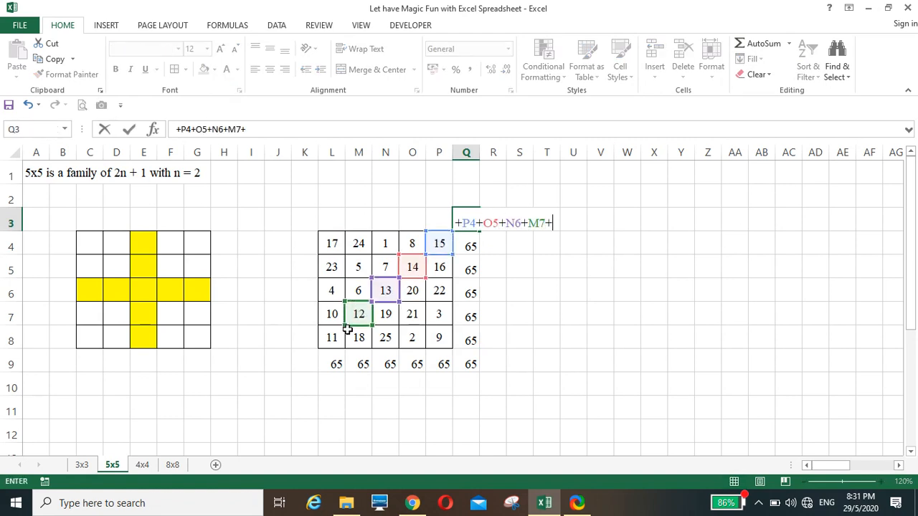
{"action": "type", "text": "+"}
{"action": "left_click", "coordinate": [331, 344]}
{"action": "key", "text": "Return"}
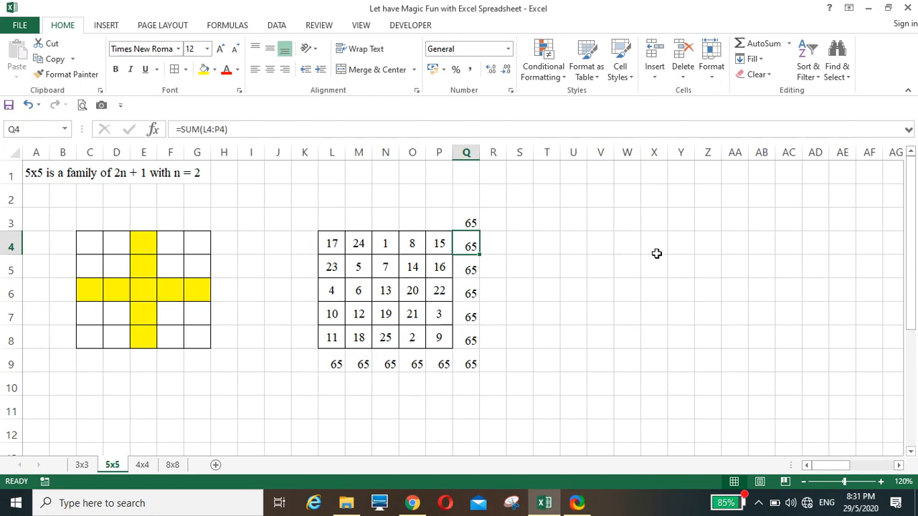
Enter 1 and 2 in V4:W4 and 6 and 7 in V5:W5
{"action": "left_click", "coordinate": [595, 248]}
{"action": "type", "text": "1"}
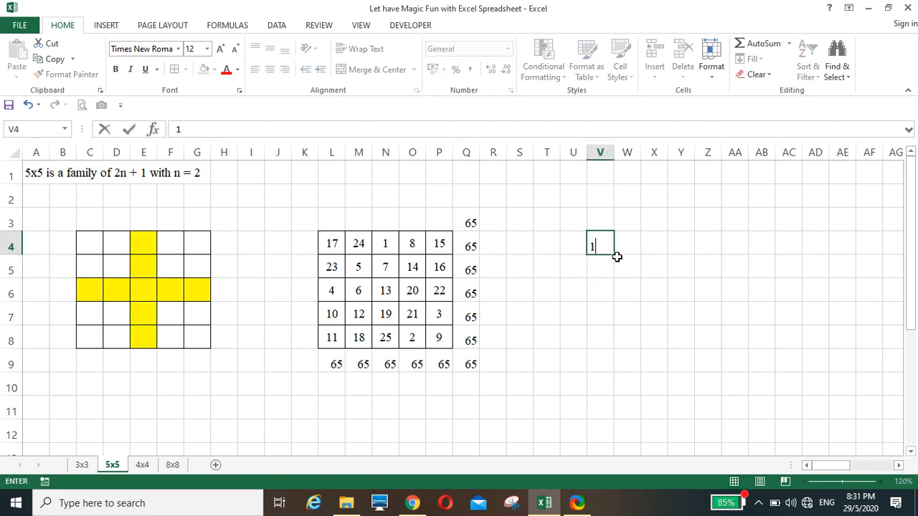
{"action": "left_click", "coordinate": [623, 248]}
{"action": "type", "text": "2"}
{"action": "left_click", "coordinate": [599, 295]}
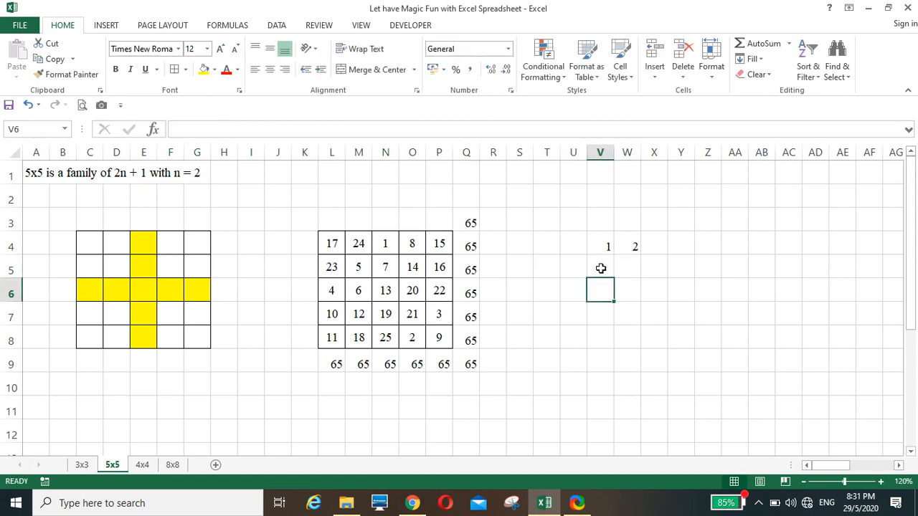
{"action": "left_click", "coordinate": [598, 266]}
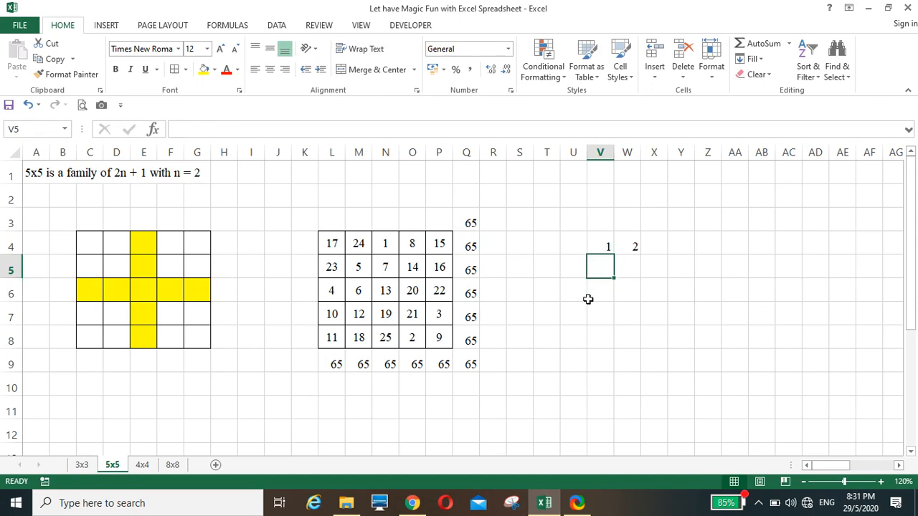
{"action": "type", "text": "6"}
{"action": "left_click", "coordinate": [623, 267]}
{"action": "type", "text": "7"}
{"action": "left_click", "coordinate": [592, 307]}
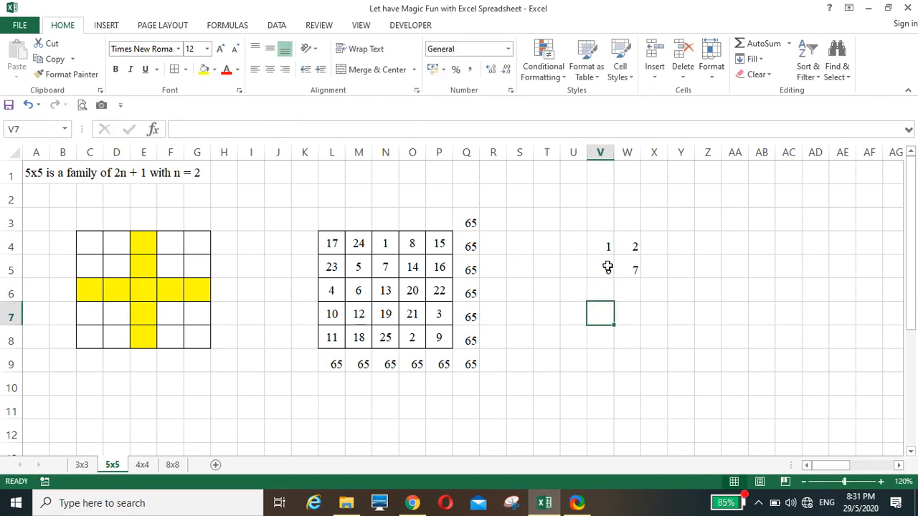
Centre the four starting numbers horizontally and vertically and give them all borders
{"action": "left_click_drag", "start_coordinate": [604, 247], "coordinate": [617, 267]}
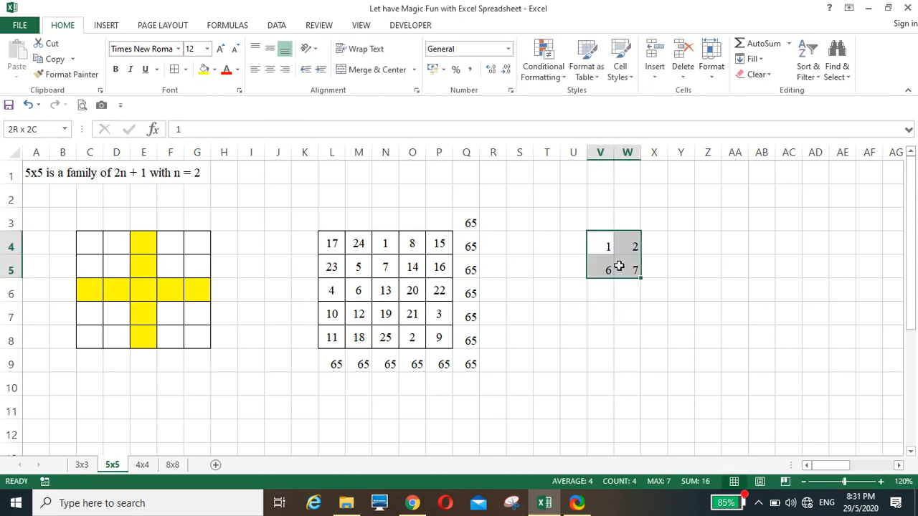
{"action": "left_click", "coordinate": [270, 69]}
{"action": "left_click", "coordinate": [270, 48]}
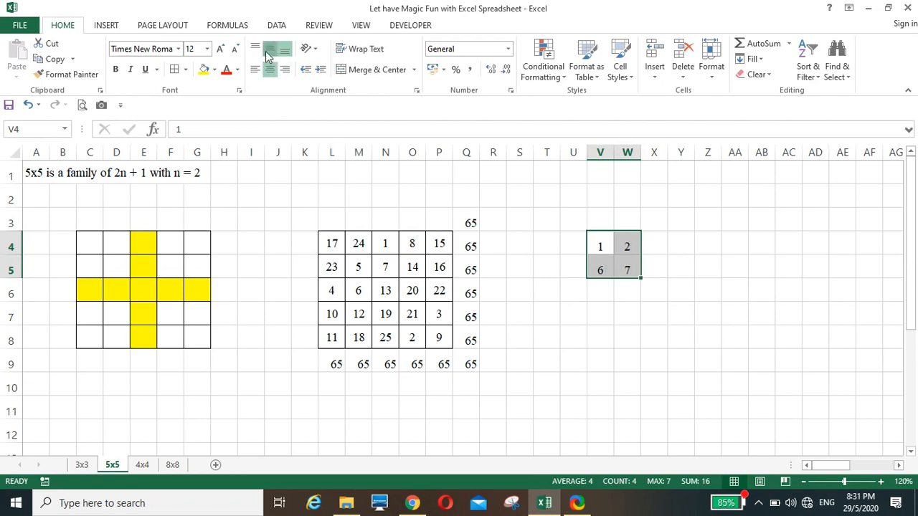
{"action": "left_click", "coordinate": [173, 70]}
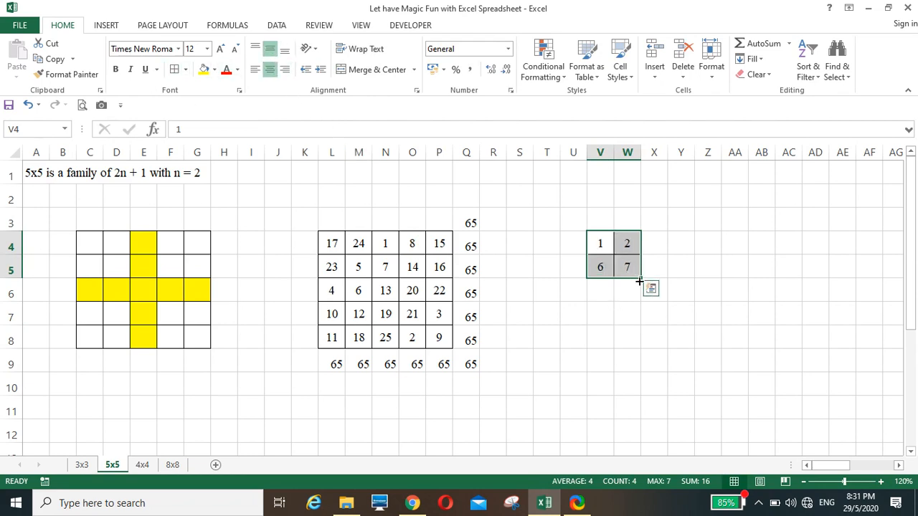
Fill the 1, 2, 6, 7 pattern across V4:Z8 to count 1 through 25, then select columns Y and Z
{"action": "left_click_drag", "start_coordinate": [639, 282], "coordinate": [705, 343]}
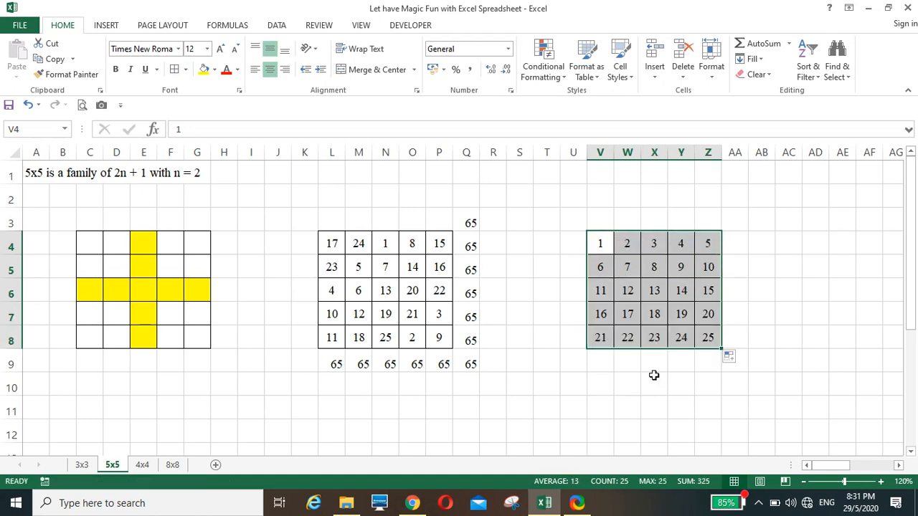
{"action": "left_click", "coordinate": [661, 383]}
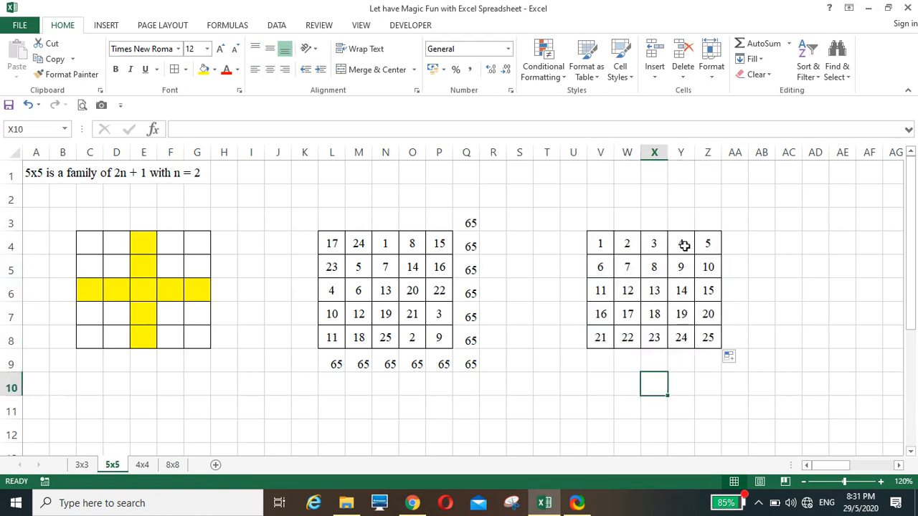
{"action": "left_click_drag", "start_coordinate": [682, 244], "coordinate": [707, 337]}
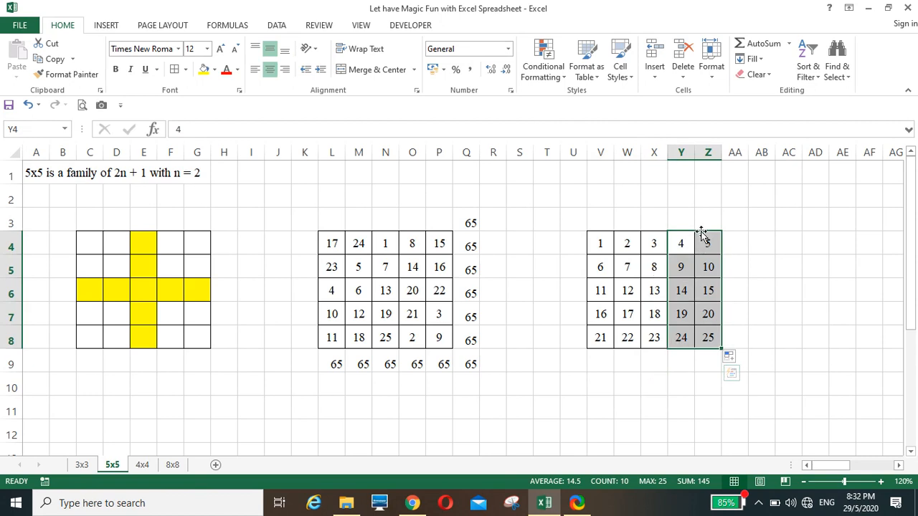
Shift columns Y and Z up and columns V and W down, returning the stray 21 to V5
{"action": "left_click_drag", "start_coordinate": [702, 233], "coordinate": [706, 313]}
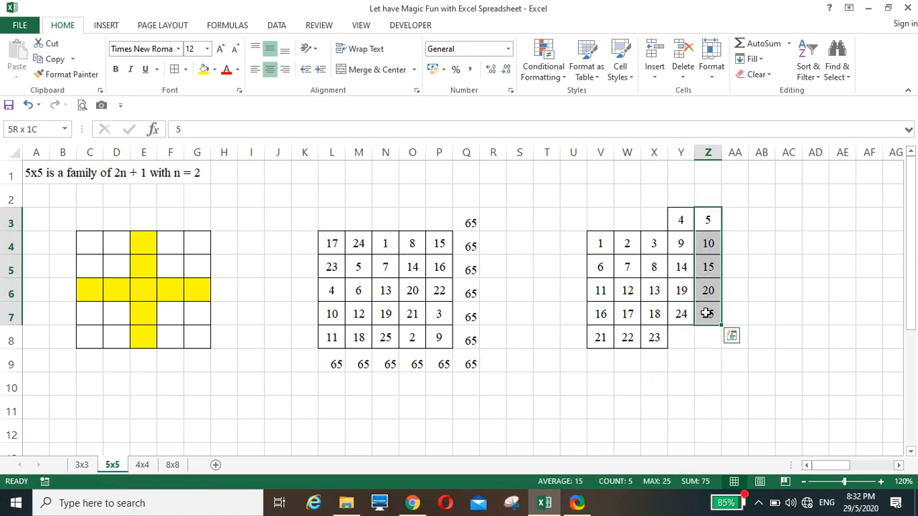
{"action": "left_click_drag", "start_coordinate": [709, 209], "coordinate": [709, 196]}
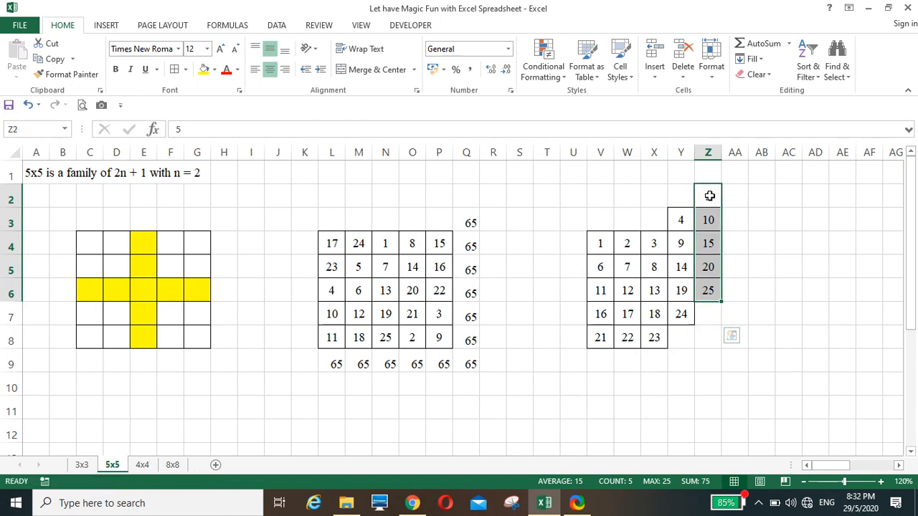
{"action": "left_click_drag", "start_coordinate": [597, 242], "coordinate": [618, 331]}
{"action": "left_click_drag", "start_coordinate": [600, 266], "coordinate": [624, 256]}
{"action": "left_click", "coordinate": [598, 383]}
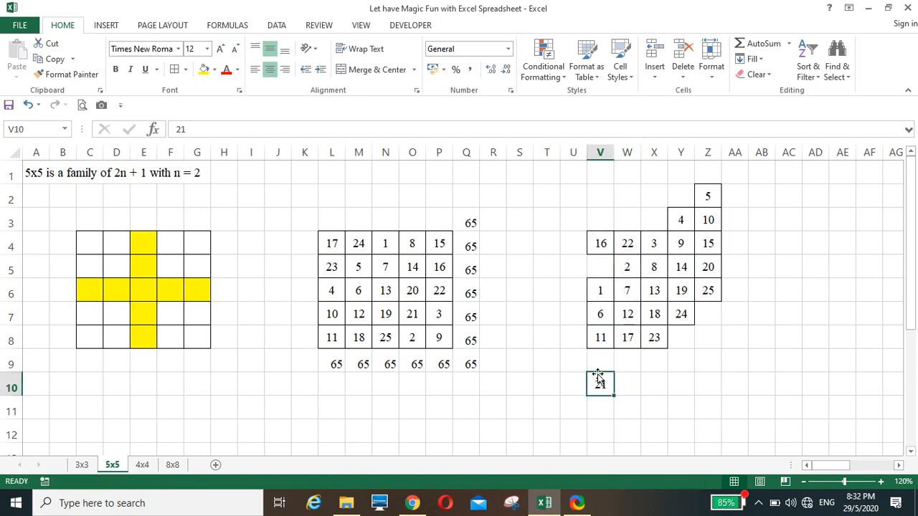
{"action": "left_click_drag", "start_coordinate": [598, 378], "coordinate": [621, 266]}
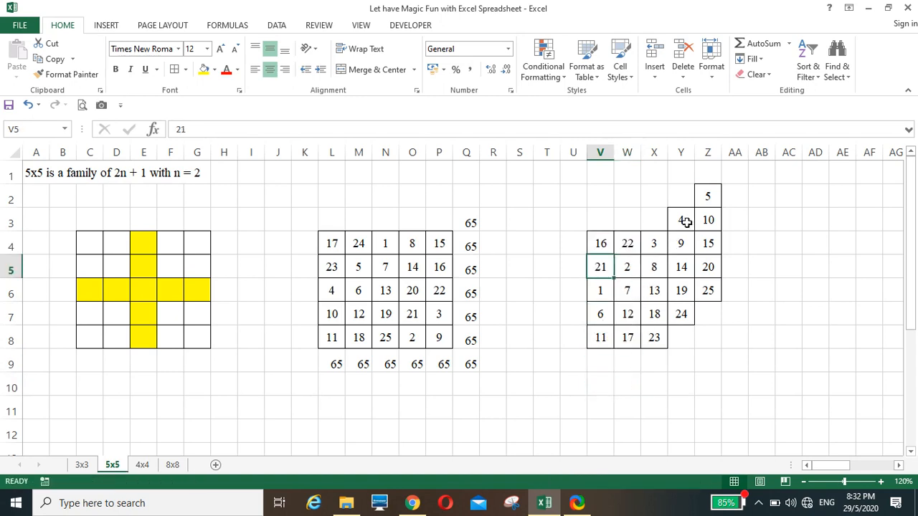
Move the 4 and 10 into the bottom row and the 5 down into Z7
{"action": "left_click_drag", "start_coordinate": [686, 223], "coordinate": [693, 334]}
{"action": "left_click", "coordinate": [705, 197]}
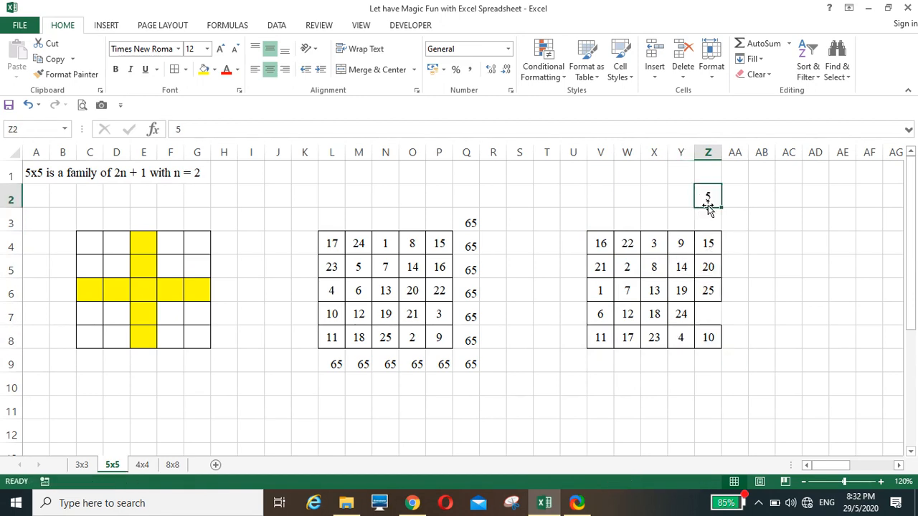
{"action": "left_click_drag", "start_coordinate": [707, 199], "coordinate": [715, 313]}
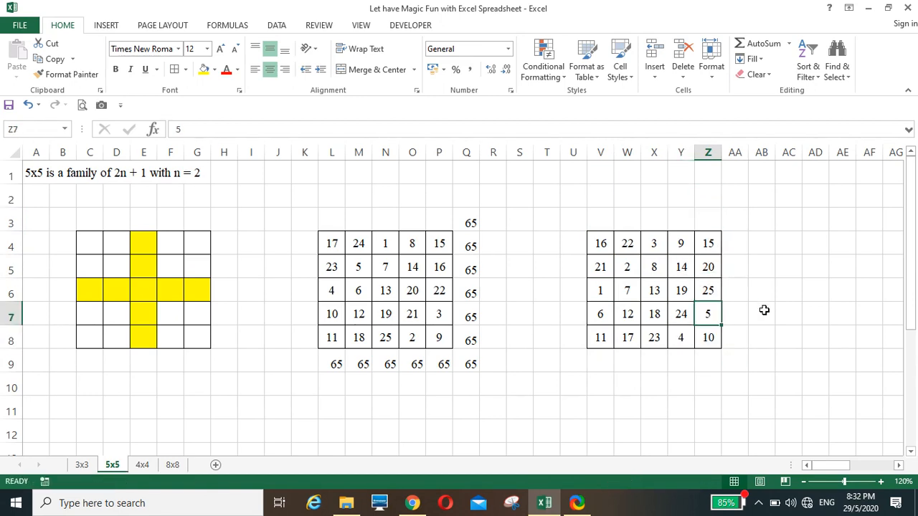
Shift the top two rows one column right and the bottom two rows left, the bottom row twice
{"action": "left_click_drag", "start_coordinate": [606, 246], "coordinate": [750, 275]}
{"action": "left_click_drag", "start_coordinate": [629, 244], "coordinate": [761, 243]}
{"action": "left_click_drag", "start_coordinate": [609, 311], "coordinate": [707, 337]}
{"action": "left_click_drag", "start_coordinate": [586, 326], "coordinate": [679, 331]}
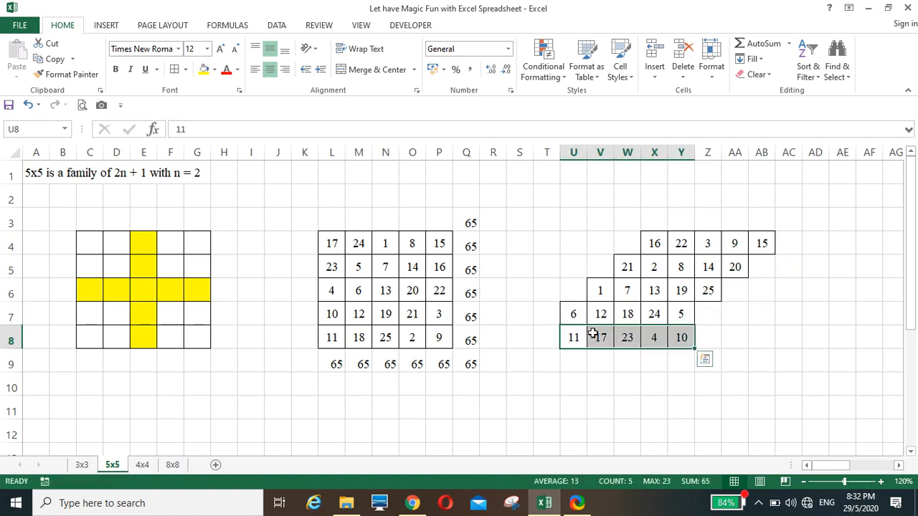
{"action": "left_click_drag", "start_coordinate": [564, 338], "coordinate": [707, 352]}
Wrap the overhanging 6, 17, 11, 9, 20 and 15 back into the empty cells of V4:Z8
{"action": "left_click", "coordinate": [568, 383]}
{"action": "left_click", "coordinate": [574, 318]}
{"action": "left_click", "coordinate": [547, 329]}
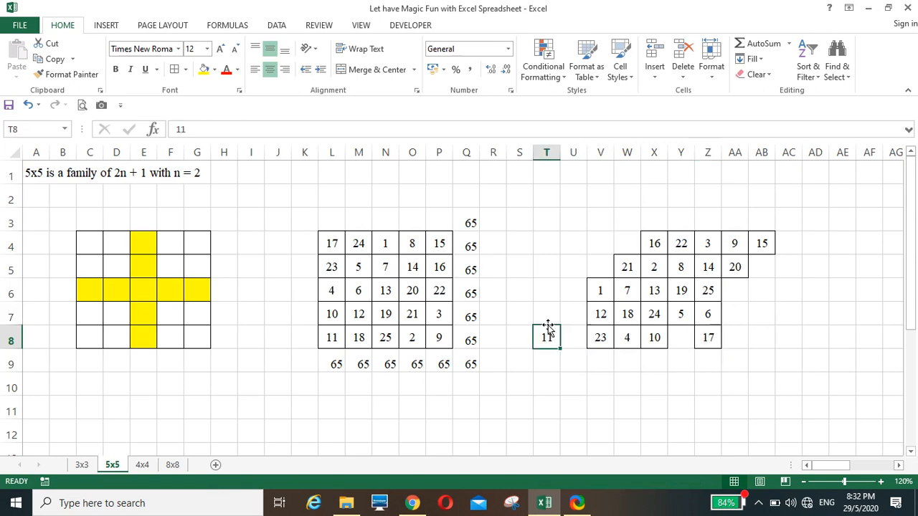
{"action": "left_click_drag", "start_coordinate": [547, 330], "coordinate": [685, 335]}
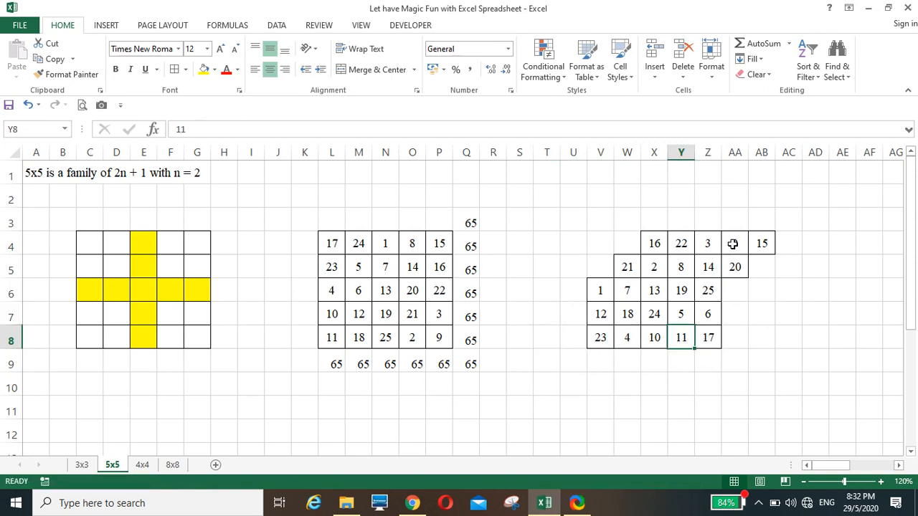
{"action": "left_click_drag", "start_coordinate": [733, 244], "coordinate": [598, 271]}
{"action": "left_click", "coordinate": [762, 248]}
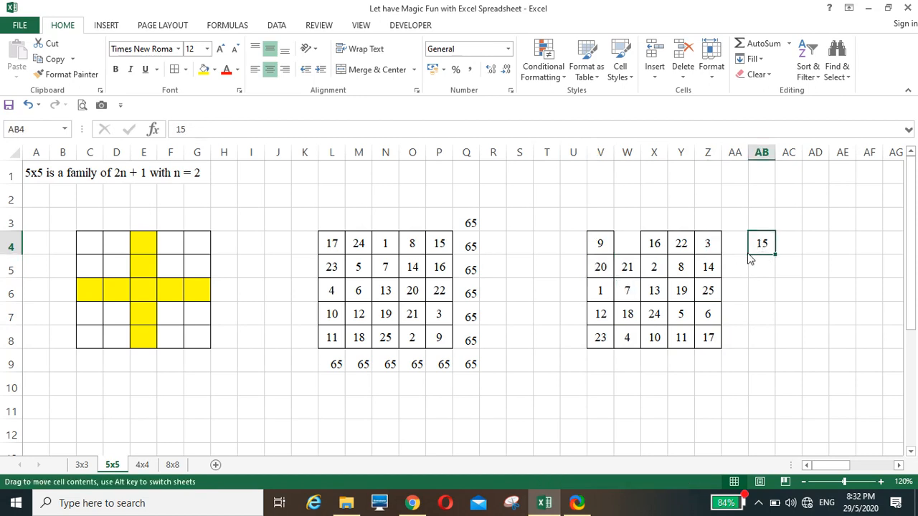
{"action": "left_click_drag", "start_coordinate": [749, 258], "coordinate": [615, 260]}
{"action": "left_click", "coordinate": [606, 400]}
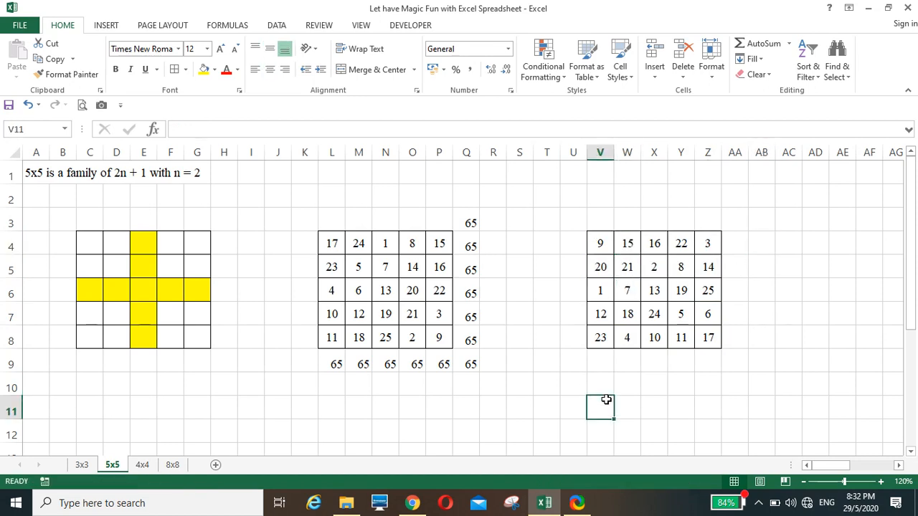
AutoSum the first row in AA4 and first column in V9, then fill across all rows and columns
{"action": "left_click", "coordinate": [737, 243]}
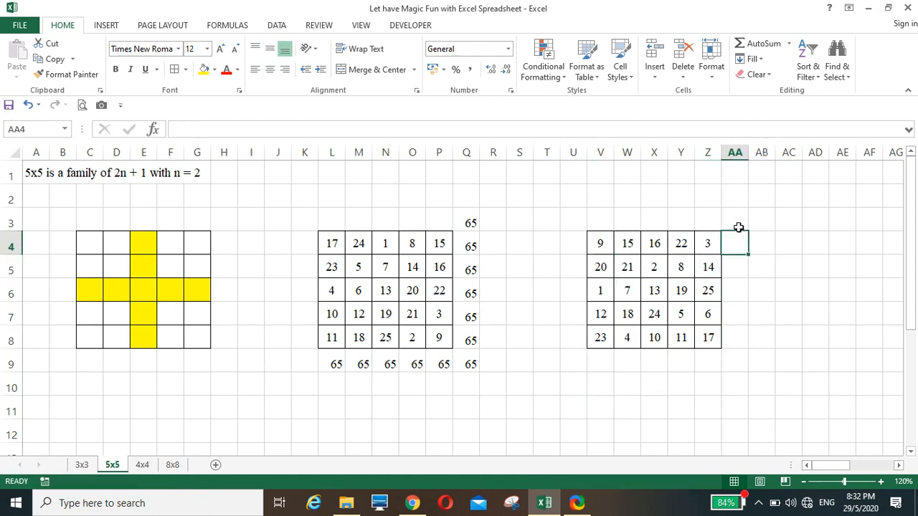
{"action": "left_click", "coordinate": [757, 45]}
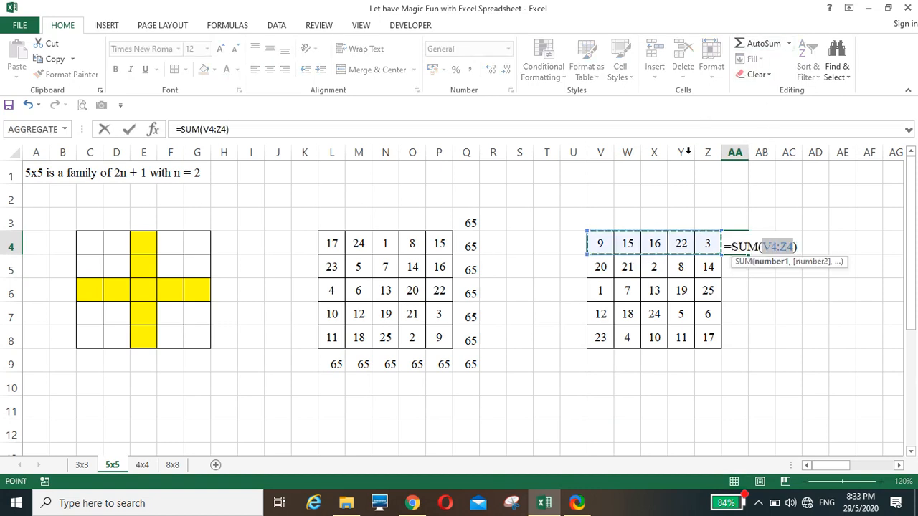
{"action": "key", "text": "Return"}
{"action": "left_click", "coordinate": [737, 248]}
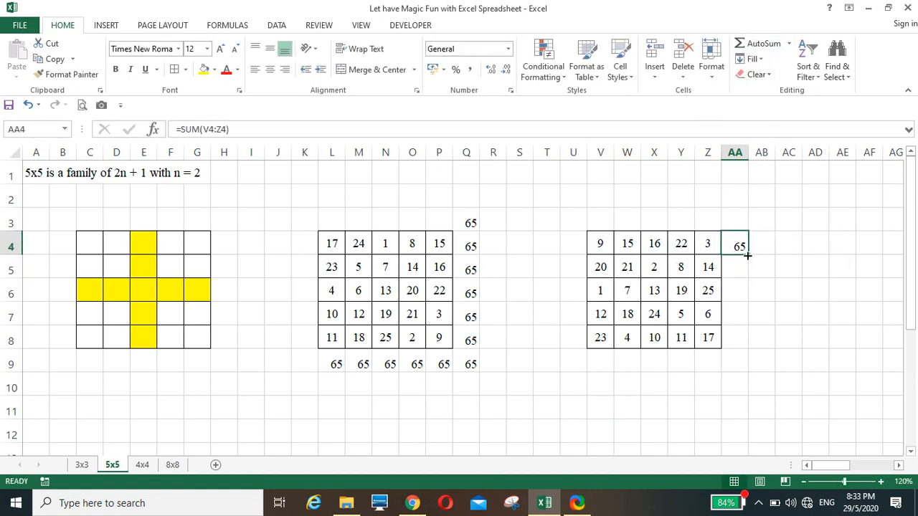
{"action": "left_click_drag", "start_coordinate": [748, 256], "coordinate": [748, 349]}
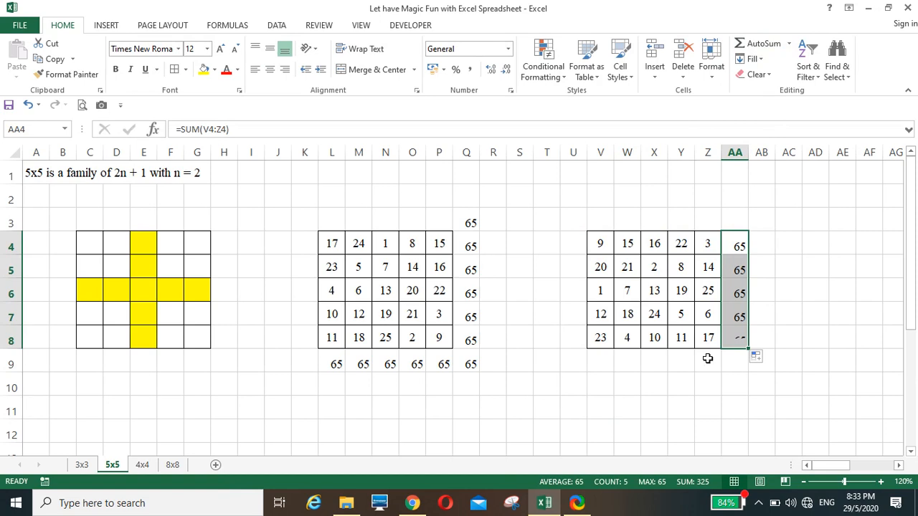
{"action": "left_click", "coordinate": [606, 364]}
{"action": "left_click", "coordinate": [764, 43]}
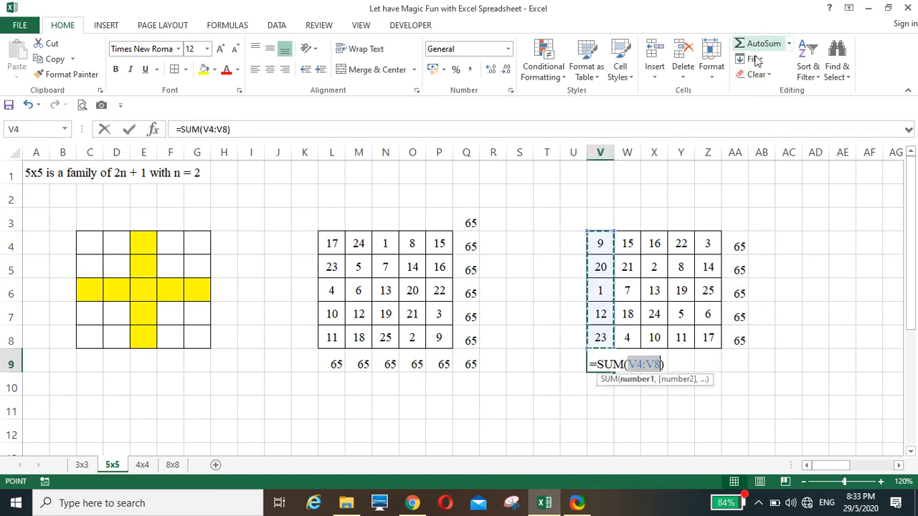
{"action": "key", "text": "Return"}
{"action": "left_click", "coordinate": [609, 365]}
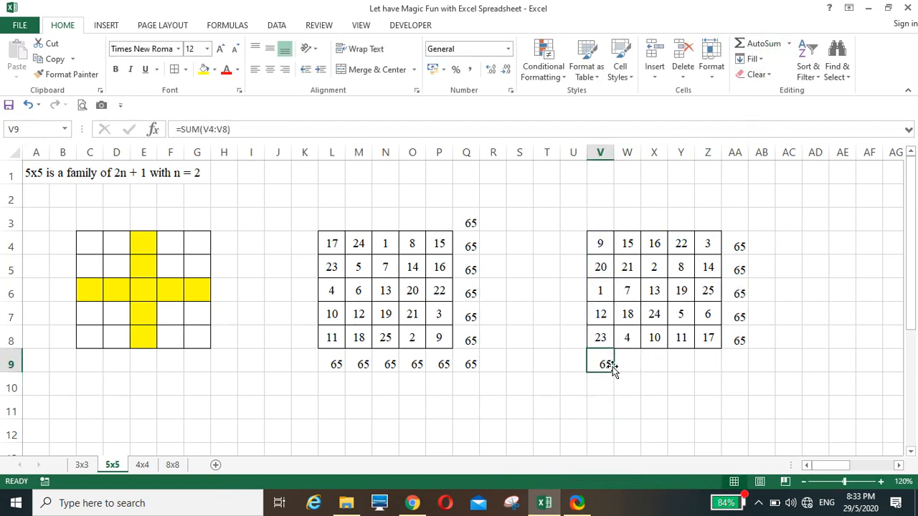
{"action": "left_click_drag", "start_coordinate": [615, 372], "coordinate": [720, 372]}
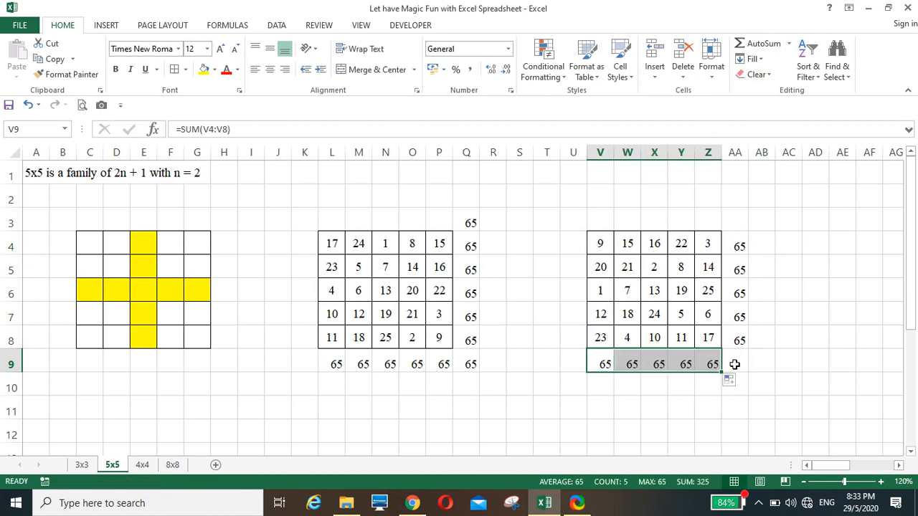
Enter +Z8+Y7+X6+W5+V4 in AA9 as the main diagonal total
{"action": "left_click", "coordinate": [734, 364]}
{"action": "type", "text": "+"}
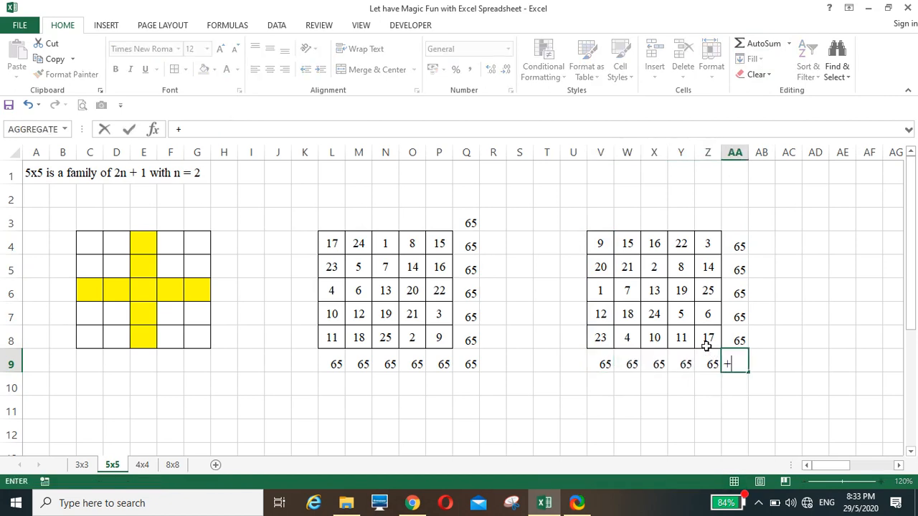
{"action": "left_click", "coordinate": [706, 337]}
{"action": "type", "text": "+"}
{"action": "left_click", "coordinate": [676, 314]}
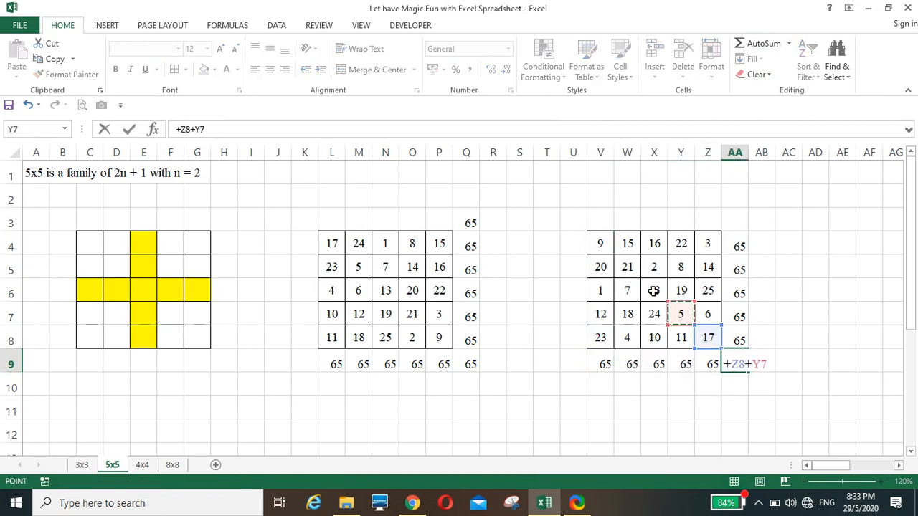
{"action": "type", "text": "+"}
{"action": "left_click", "coordinate": [651, 288]}
{"action": "type", "text": "+X6+"}
{"action": "left_click", "coordinate": [626, 267]}
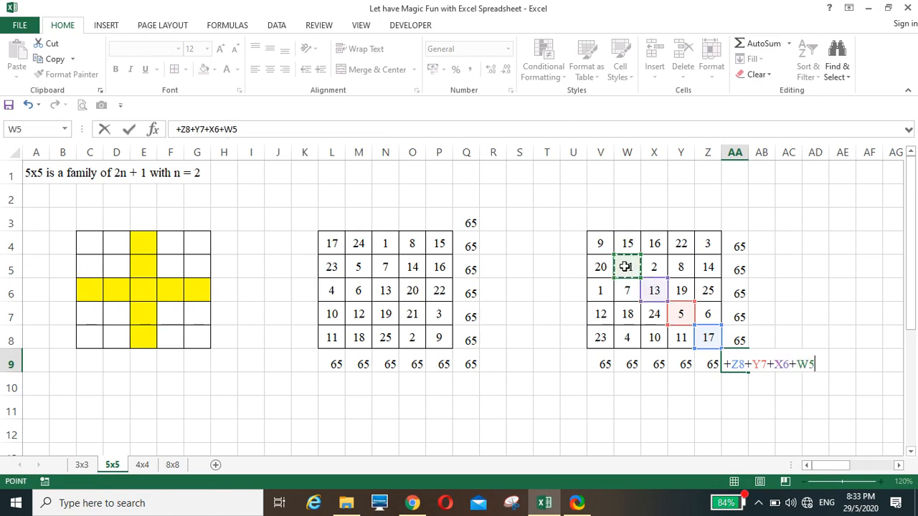
{"action": "type", "text": "+"}
{"action": "left_click", "coordinate": [597, 242]}
{"action": "key", "text": "Return"}
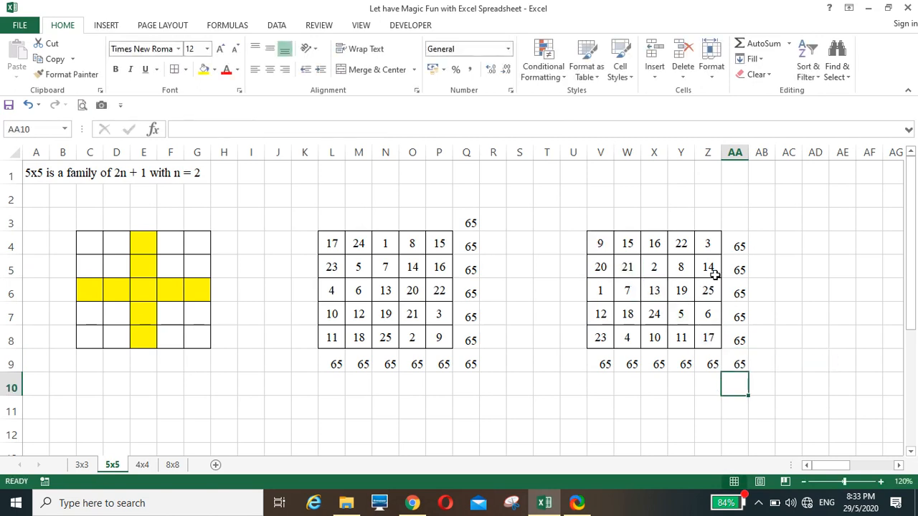
Enter +Z4+Y5+X6+W7+V8 in AA3 as the other diagonal total
{"action": "left_click", "coordinate": [734, 223]}
{"action": "type", "text": "+"}
{"action": "left_click", "coordinate": [707, 243]}
{"action": "type", "text": "+"}
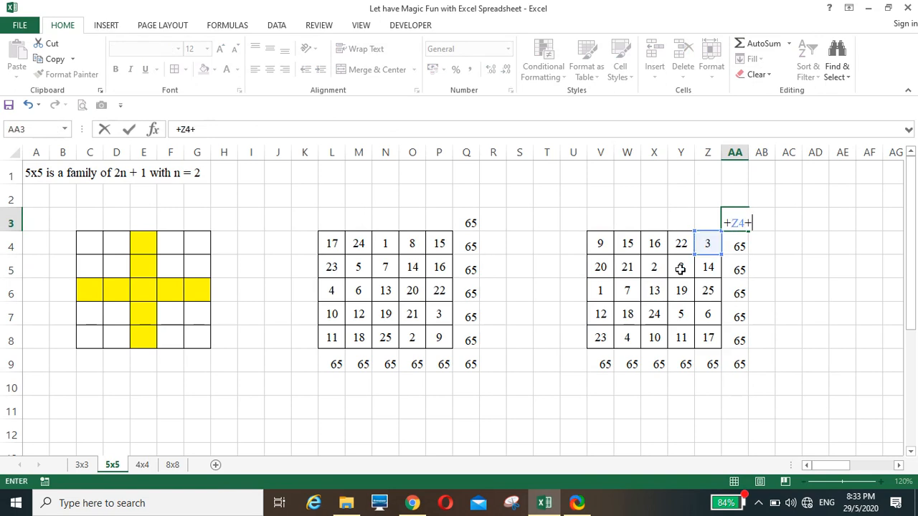
{"action": "left_click", "coordinate": [678, 269]}
{"action": "type", "text": "+"}
{"action": "left_click", "coordinate": [651, 290]}
{"action": "type", "text": "+X6+"}
{"action": "left_click", "coordinate": [628, 314]}
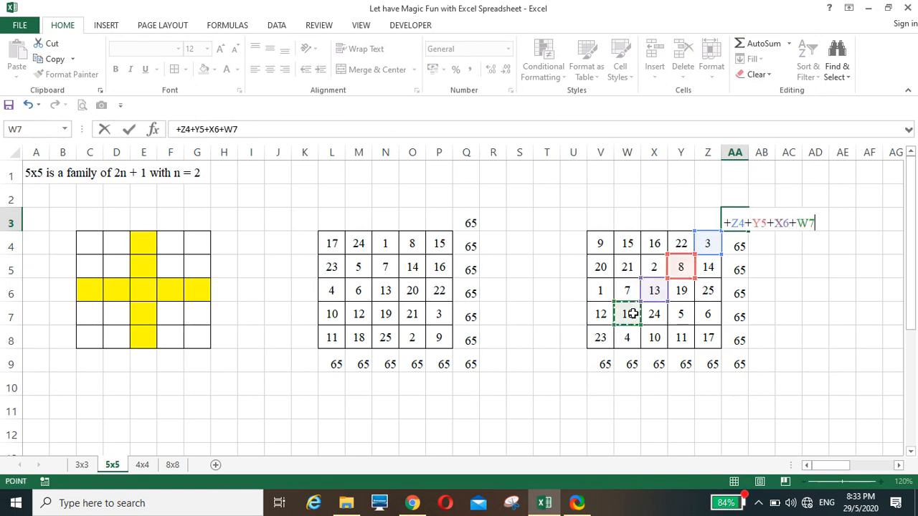
{"action": "type", "text": "+"}
{"action": "left_click", "coordinate": [601, 336]}
{"action": "key", "text": "Return"}
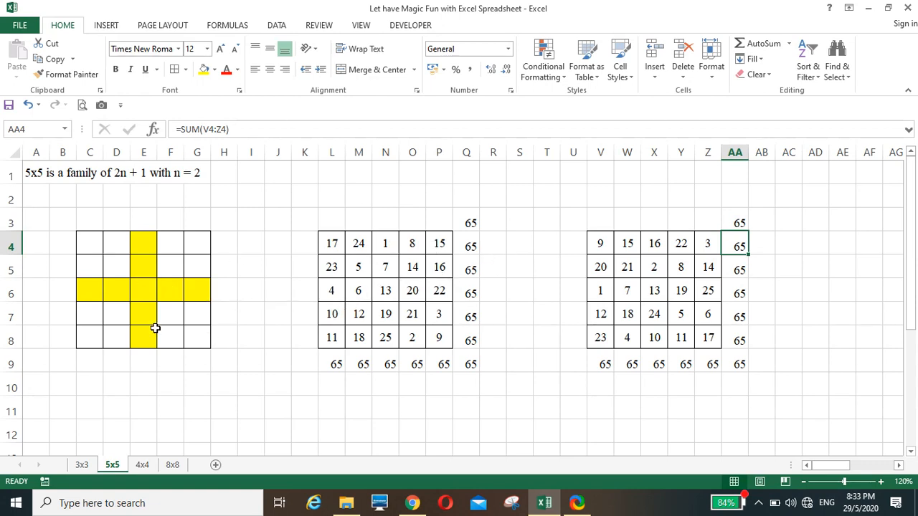
{"action": "left_click", "coordinate": [543, 314]}
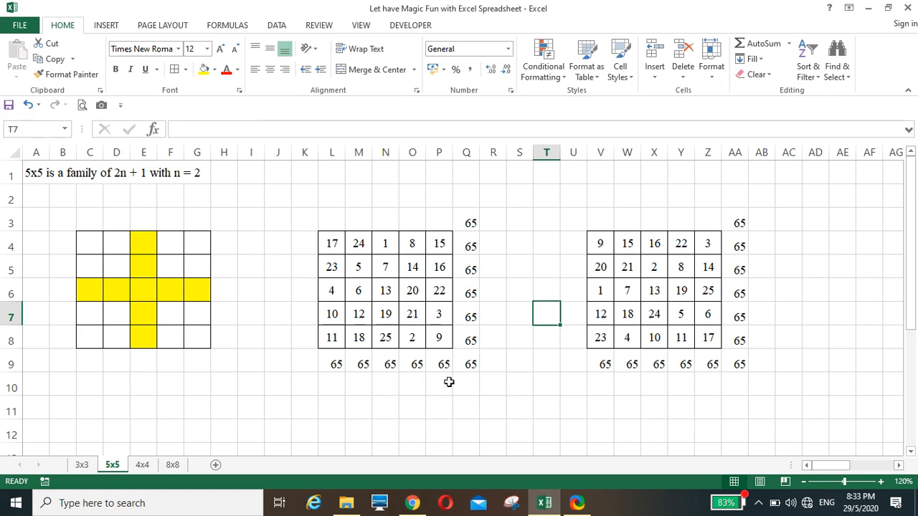
{"action": "left_click", "coordinate": [405, 403]}
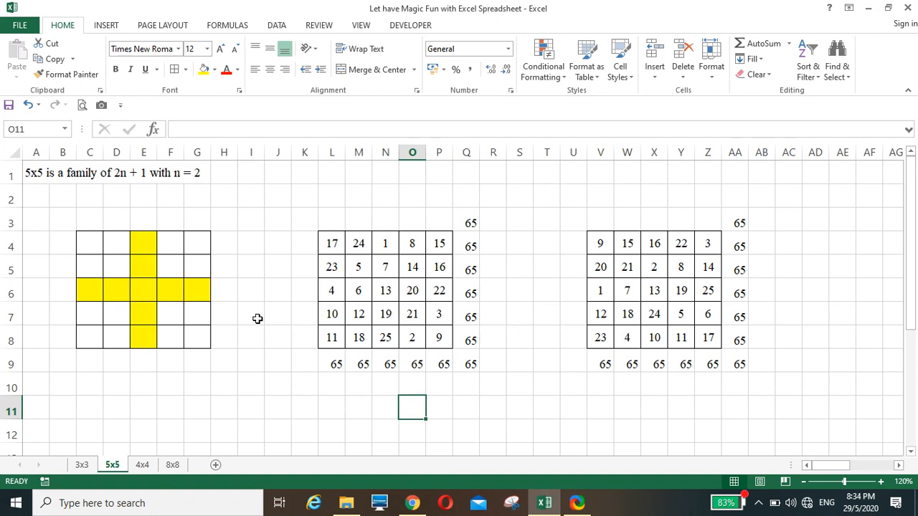
Switch to the 4x4 sheet and select cell L4 in its red-lined grid
{"action": "left_click", "coordinate": [142, 465]}
{"action": "left_click", "coordinate": [374, 289]}
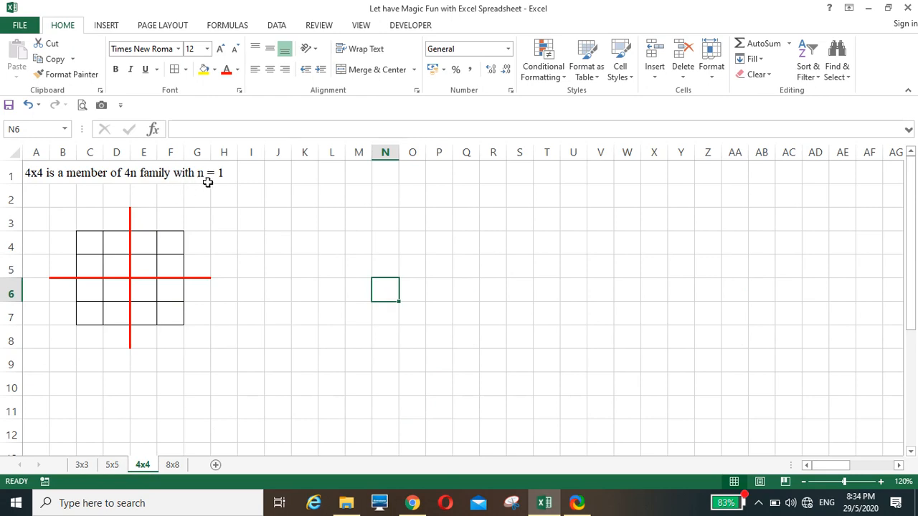
{"action": "left_click", "coordinate": [326, 245]}
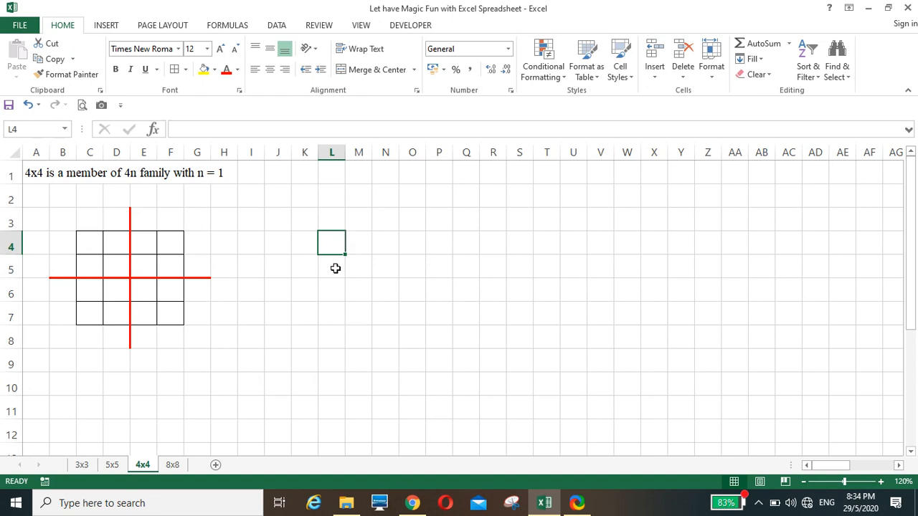
Enter 1 and 2 in L4:M4 and 5 and 6 in L5:M5
{"action": "type", "text": "1"}
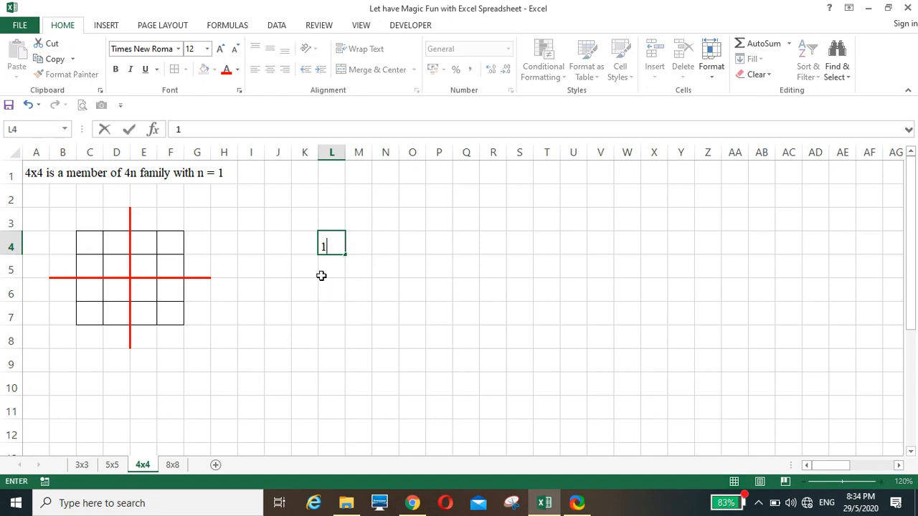
{"action": "left_click", "coordinate": [355, 243]}
{"action": "type", "text": "2"}
{"action": "left_click", "coordinate": [343, 306]}
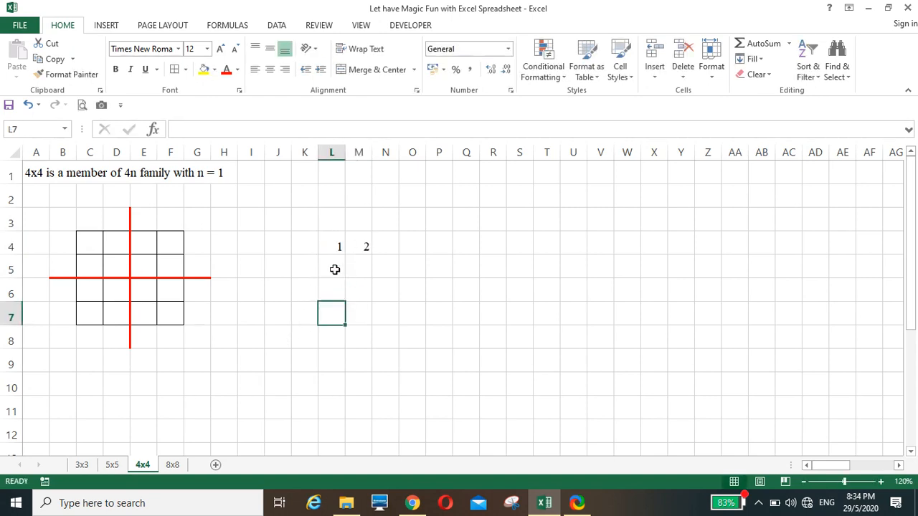
{"action": "left_click", "coordinate": [334, 268]}
{"action": "type", "text": "5"}
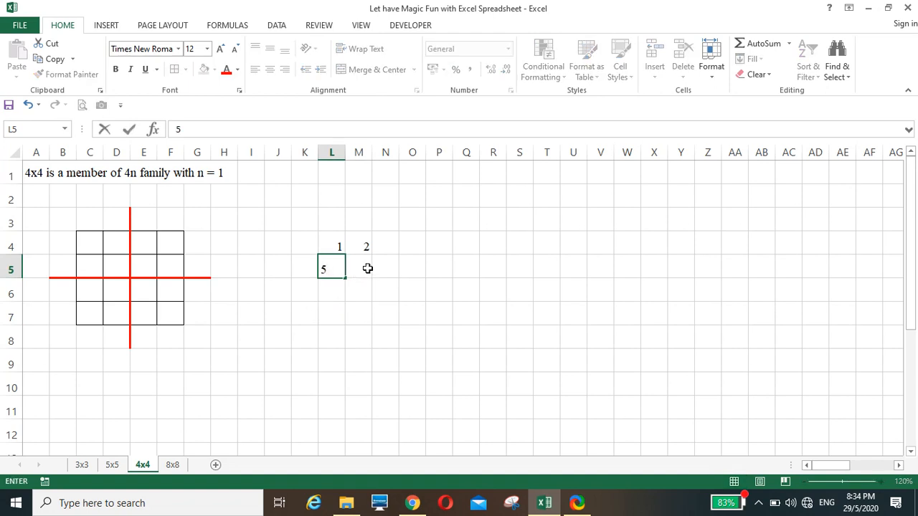
{"action": "left_click", "coordinate": [365, 269]}
{"action": "type", "text": "6"}
{"action": "left_click", "coordinate": [354, 310]}
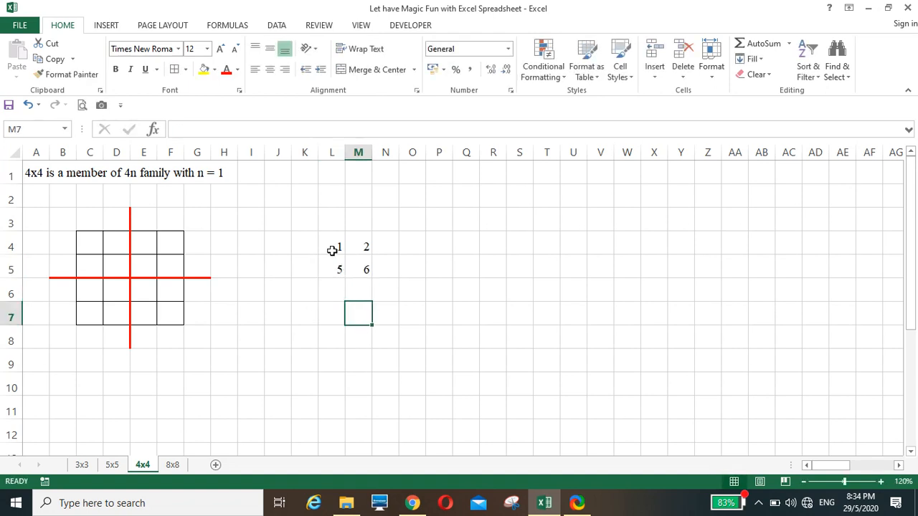
Centre and border the four starting numbers, then fill them out to 1–16 across L4:O7
{"action": "left_click_drag", "start_coordinate": [332, 247], "coordinate": [362, 269]}
{"action": "left_click", "coordinate": [271, 70]}
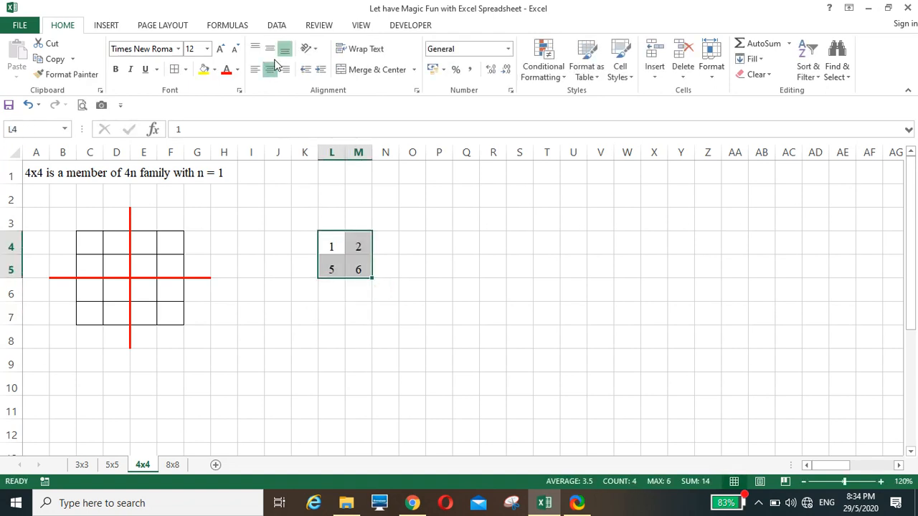
{"action": "left_click", "coordinate": [270, 48]}
{"action": "left_click", "coordinate": [174, 70]}
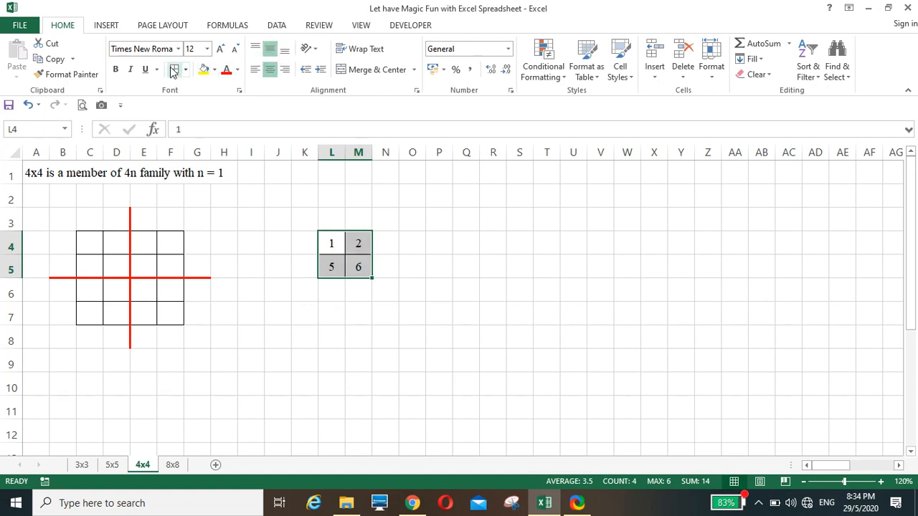
{"action": "left_click_drag", "start_coordinate": [372, 278], "coordinate": [428, 324]}
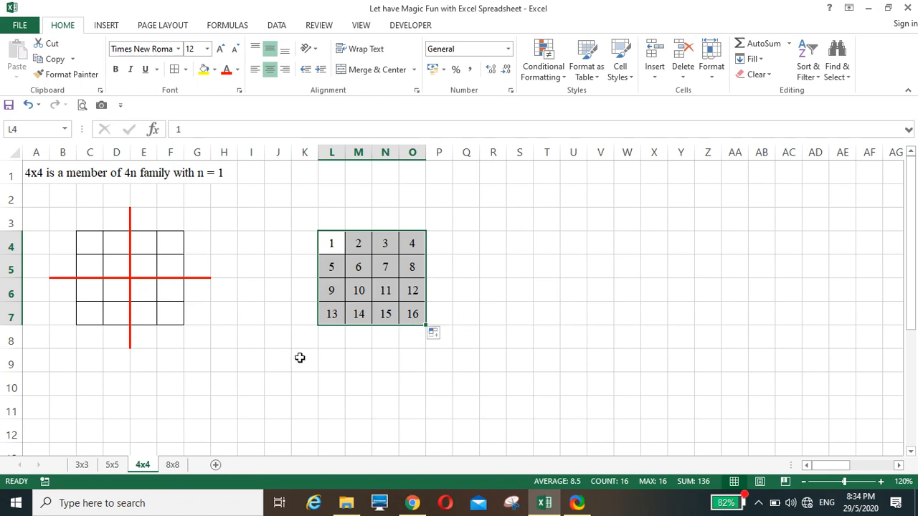
{"action": "left_click", "coordinate": [418, 388]}
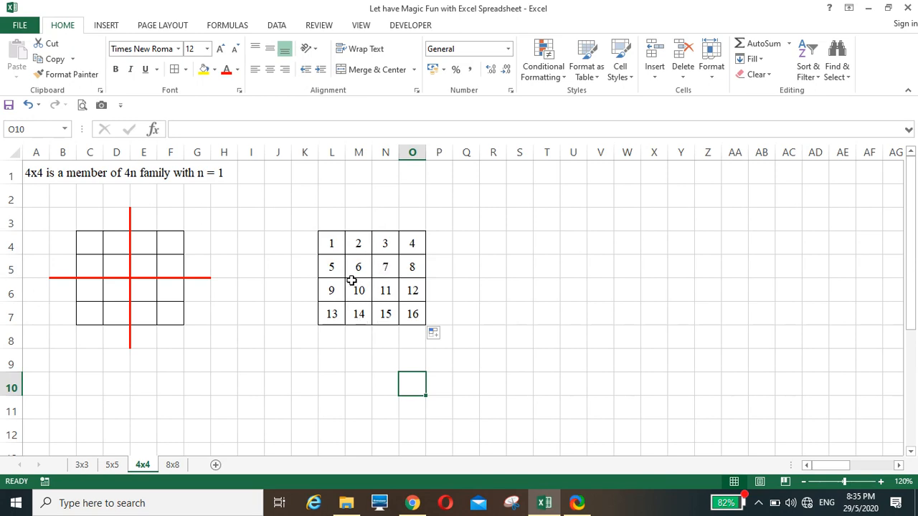
Reverse the middle two columns top to bottom, putting 14 and 15 in the top row
{"action": "left_click_drag", "start_coordinate": [361, 245], "coordinate": [388, 376]}
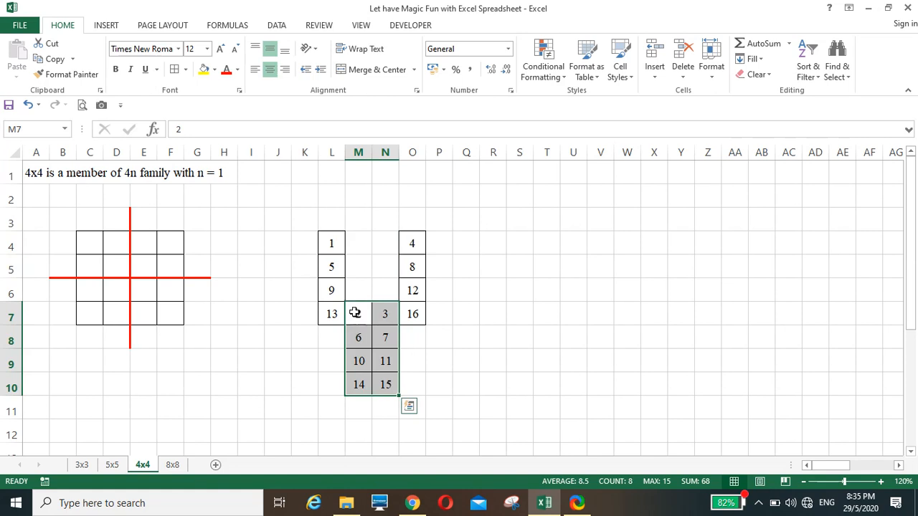
{"action": "left_click_drag", "start_coordinate": [360, 336], "coordinate": [400, 291]}
{"action": "left_click_drag", "start_coordinate": [360, 360], "coordinate": [387, 311]}
{"action": "left_click_drag", "start_coordinate": [387, 284], "coordinate": [387, 283]}
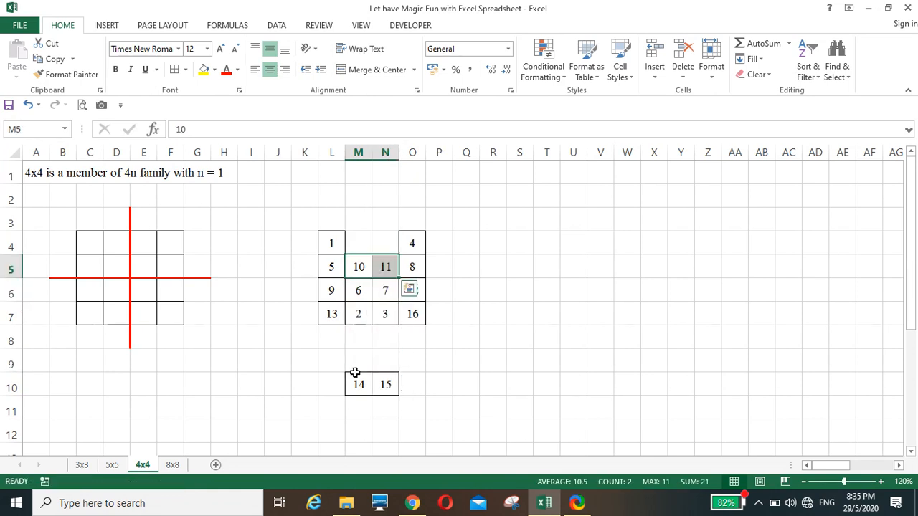
{"action": "left_click_drag", "start_coordinate": [355, 380], "coordinate": [490, 289]}
{"action": "left_click", "coordinate": [345, 378]}
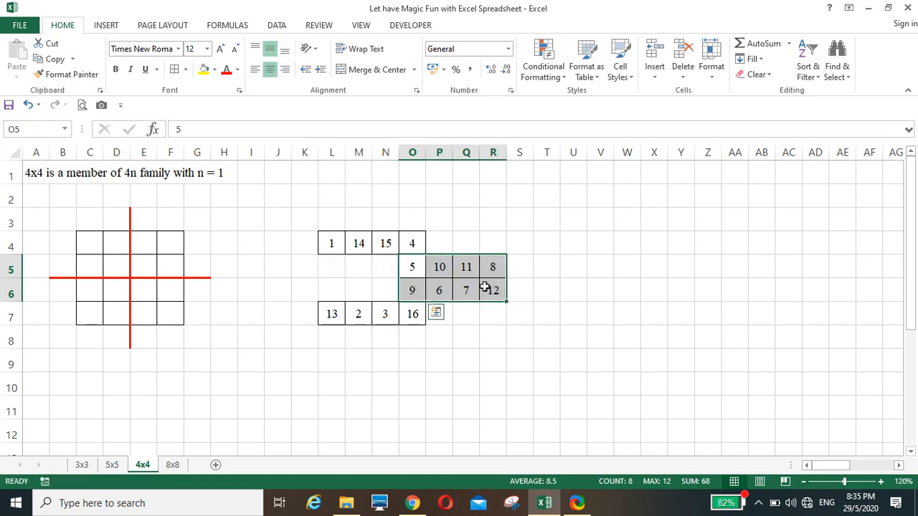
Reverse the middle two rows left to right, moving 8 and 12 into the first column
{"action": "left_click_drag", "start_coordinate": [442, 269], "coordinate": [367, 294]}
{"action": "left_click_drag", "start_coordinate": [482, 273], "coordinate": [338, 293]}
{"action": "left_click", "coordinate": [337, 382]}
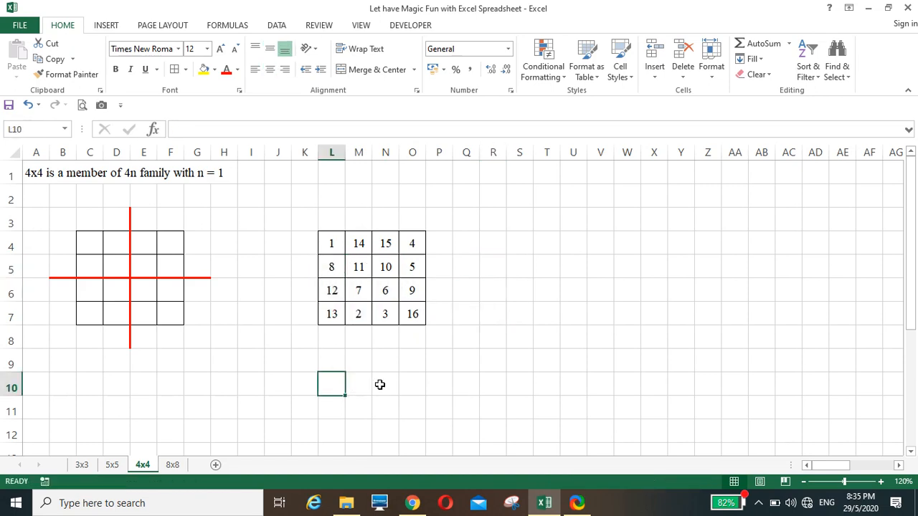
AutoSum the first row in P4 and first column in L8, then fill to all rows and columns
{"action": "left_click", "coordinate": [444, 248]}
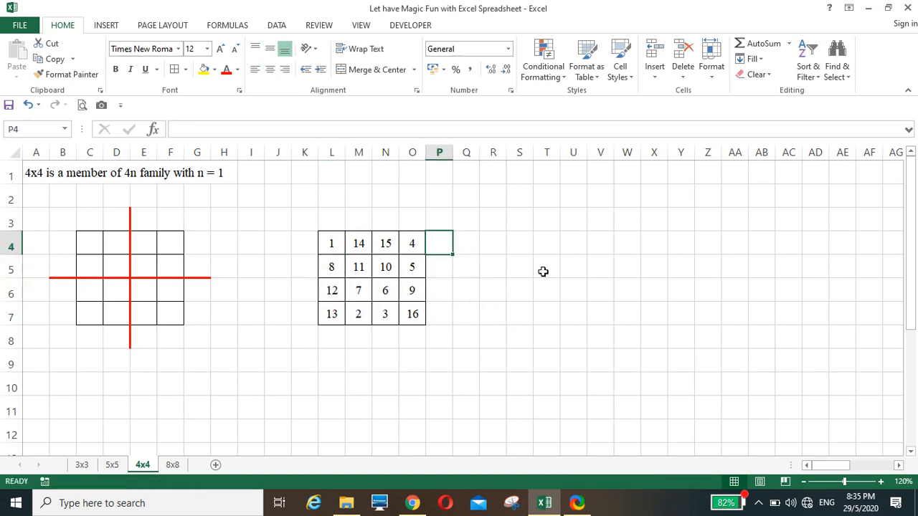
{"action": "left_click", "coordinate": [760, 43]}
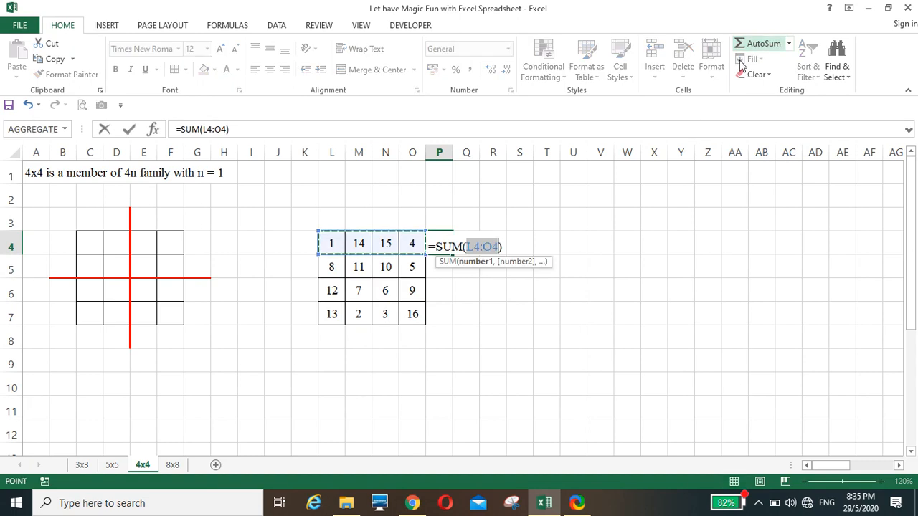
{"action": "key", "text": "Return"}
{"action": "left_click", "coordinate": [445, 248]}
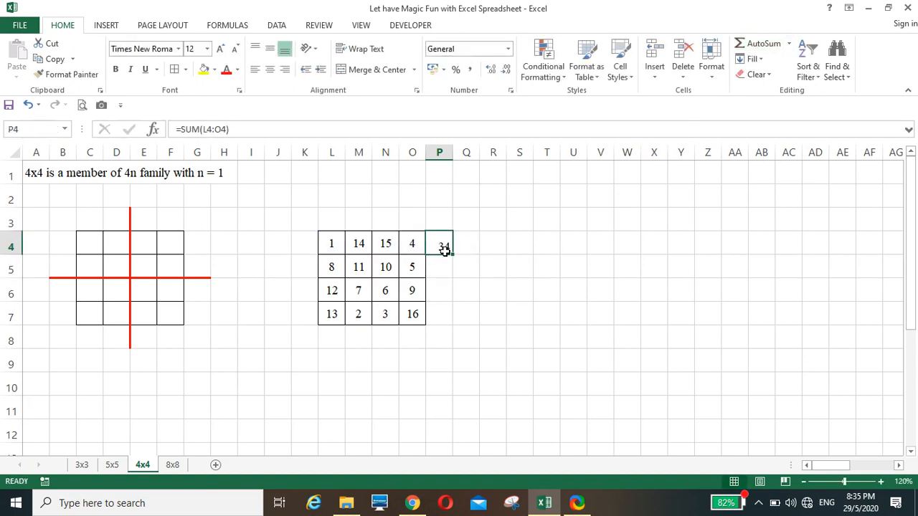
{"action": "left_click_drag", "start_coordinate": [453, 255], "coordinate": [462, 320]}
{"action": "left_click", "coordinate": [333, 337]}
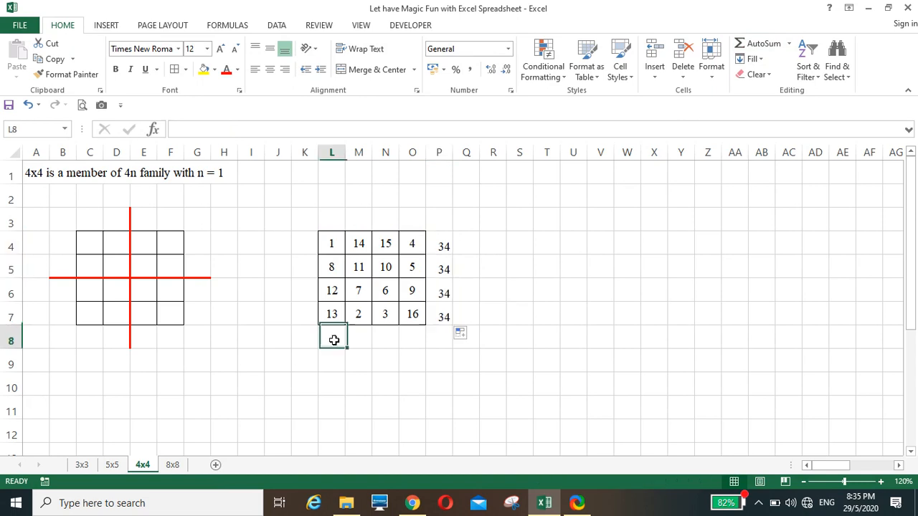
{"action": "left_click", "coordinate": [762, 43]}
{"action": "key", "text": "Return"}
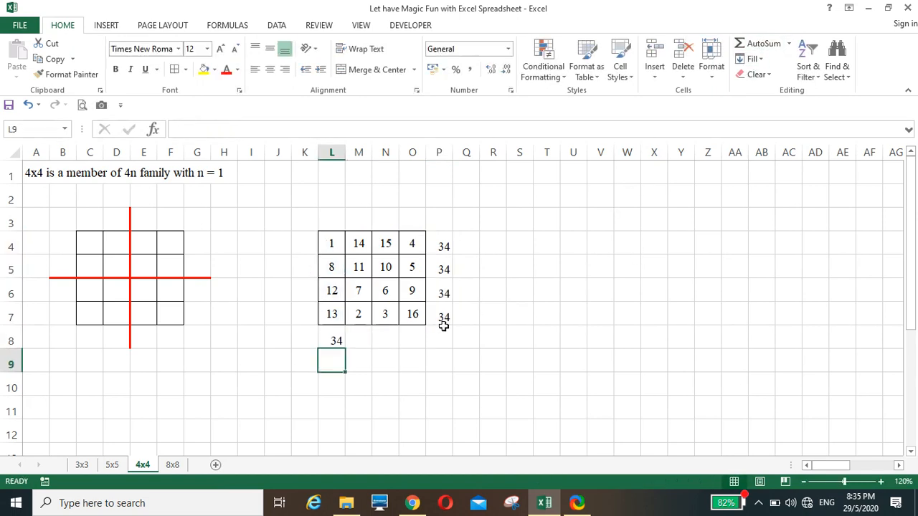
{"action": "left_click", "coordinate": [336, 342]}
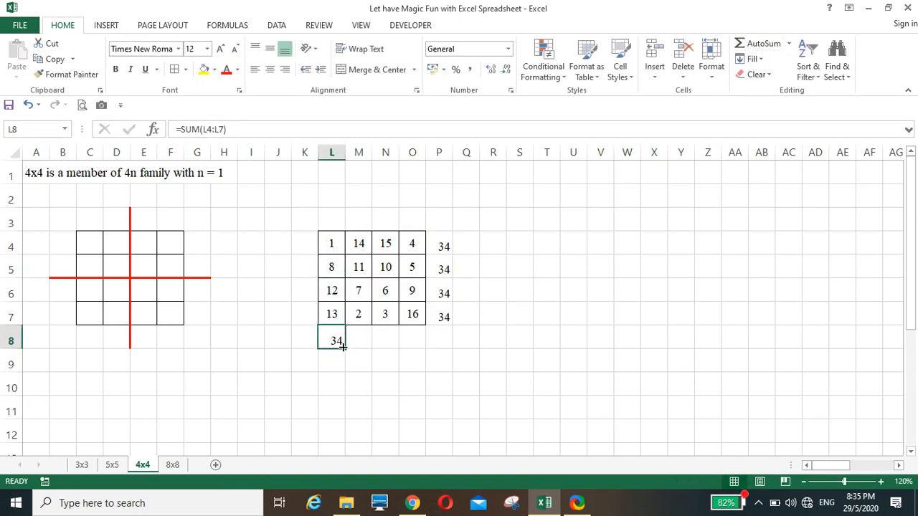
{"action": "left_click_drag", "start_coordinate": [343, 347], "coordinate": [423, 348]}
Enter +O7+N6+M5+L4 in P8 as the main diagonal total of 34
{"action": "left_click", "coordinate": [432, 349]}
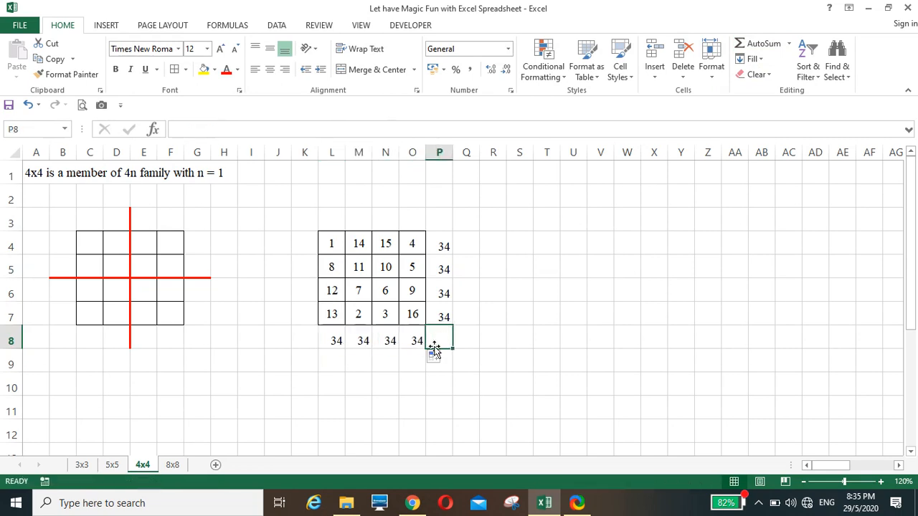
{"action": "type", "text": "+"}
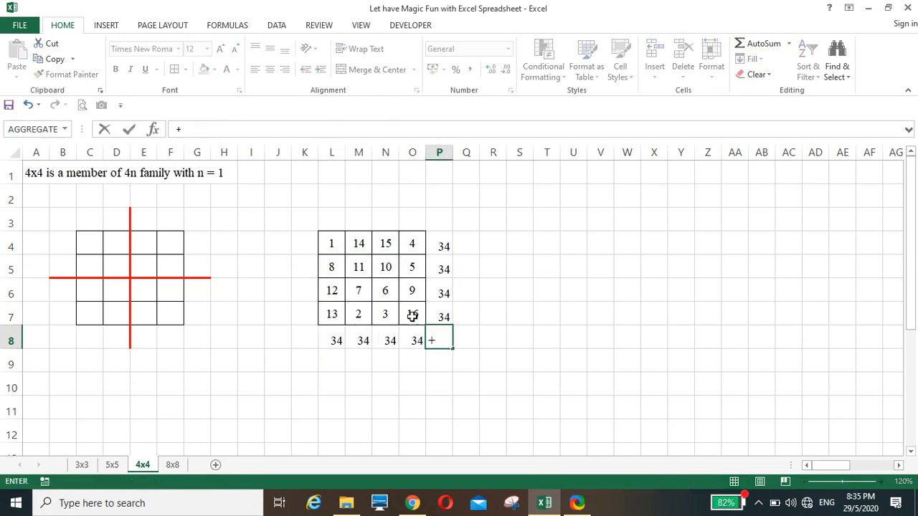
{"action": "left_click", "coordinate": [413, 315]}
{"action": "type", "text": "+"}
{"action": "left_click", "coordinate": [387, 289]}
{"action": "type", "text": "+N6+"}
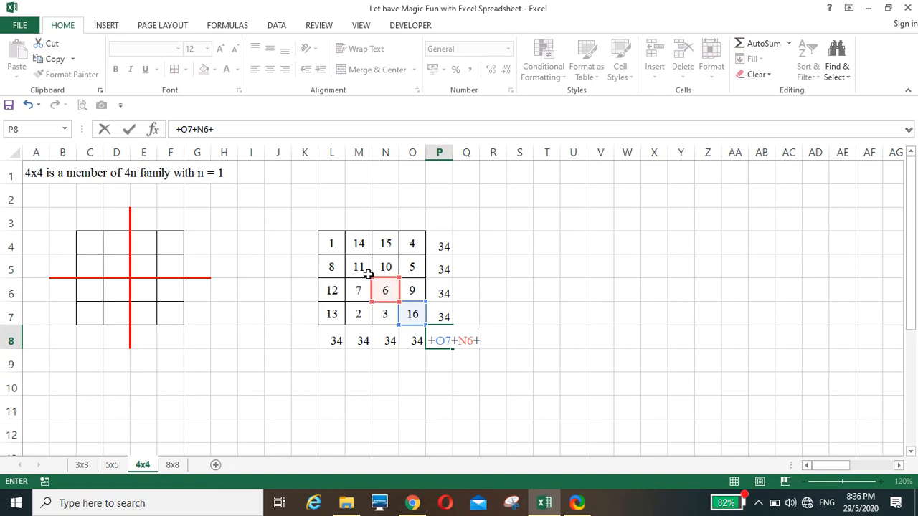
{"action": "left_click", "coordinate": [359, 267]}
{"action": "type", "text": "+"}
{"action": "left_click", "coordinate": [331, 241]}
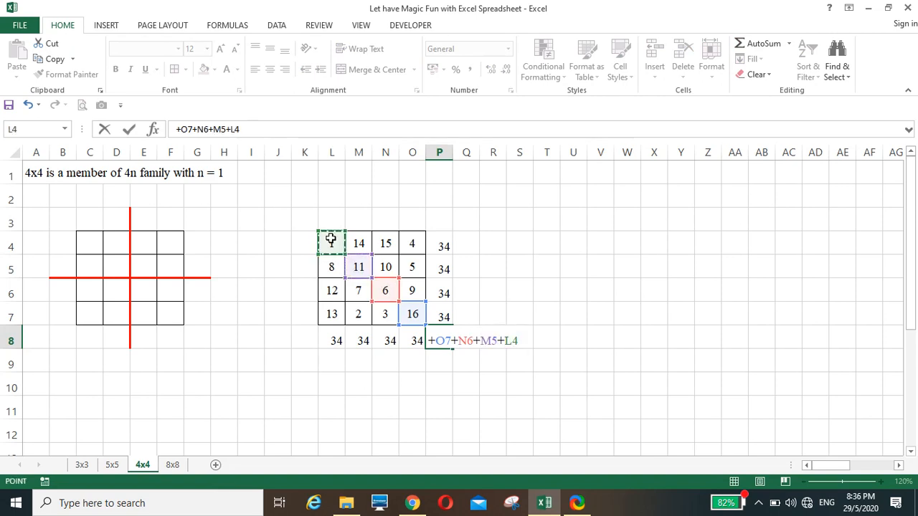
{"action": "key", "text": "Return"}
Enter +O4+N5+M6+L7 in P3 as the other diagonal total of 34
{"action": "left_click", "coordinate": [441, 216]}
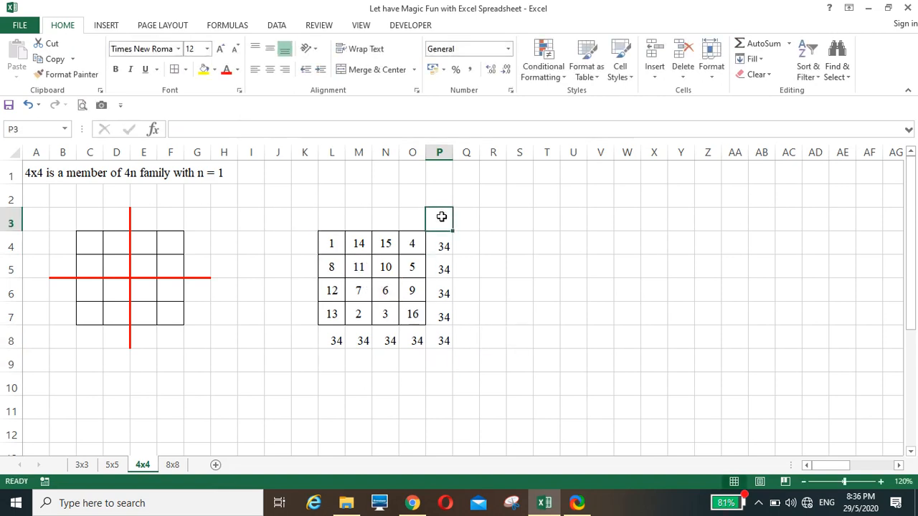
{"action": "type", "text": "+"}
{"action": "left_click", "coordinate": [411, 245]}
{"action": "type", "text": "+"}
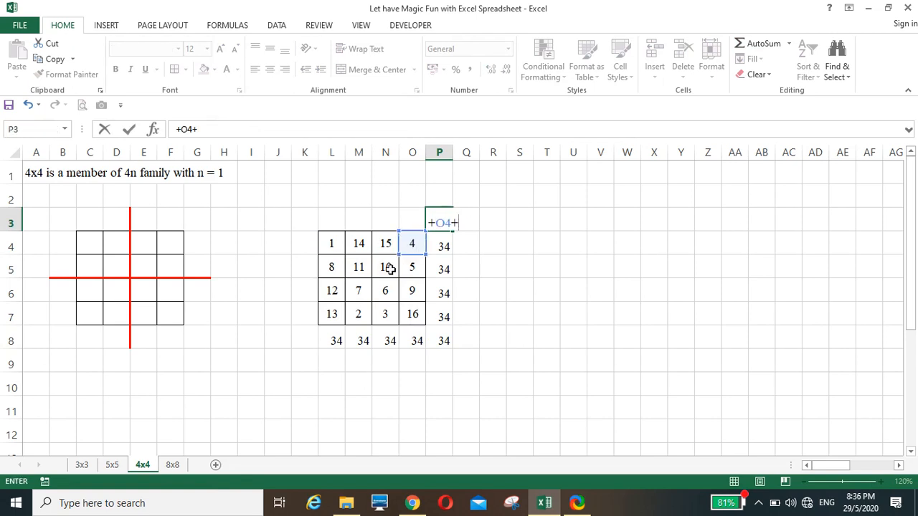
{"action": "left_click", "coordinate": [388, 267]}
{"action": "type", "text": "+"}
{"action": "left_click", "coordinate": [363, 292]}
{"action": "type", "text": "+M6+"}
{"action": "left_click", "coordinate": [332, 314]}
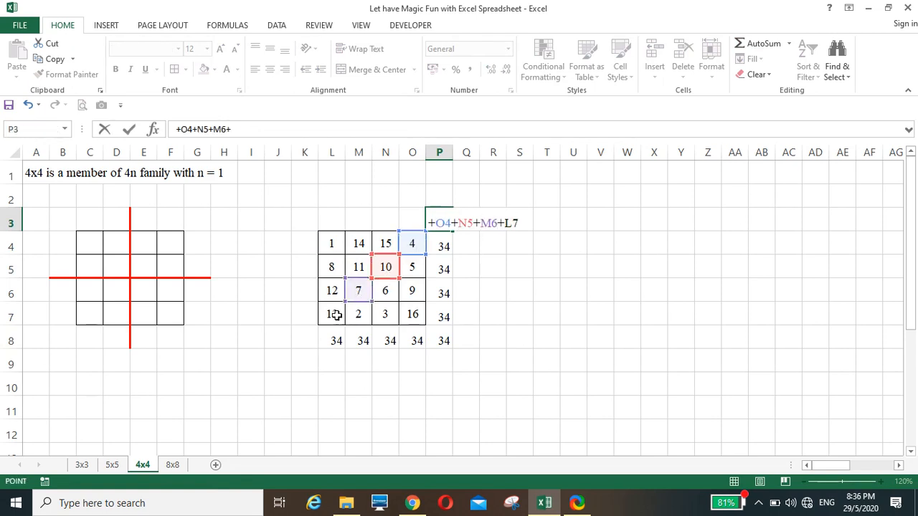
{"action": "key", "text": "Return"}
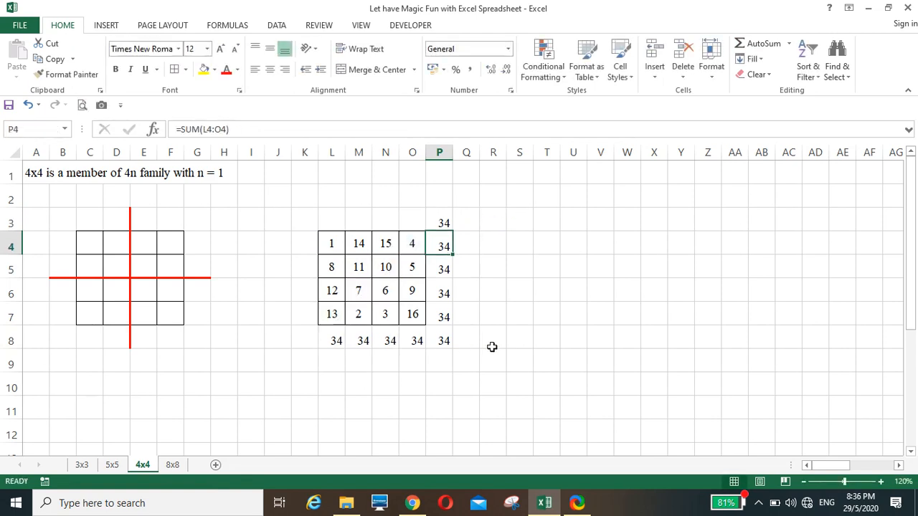
{"action": "left_click", "coordinate": [489, 343]}
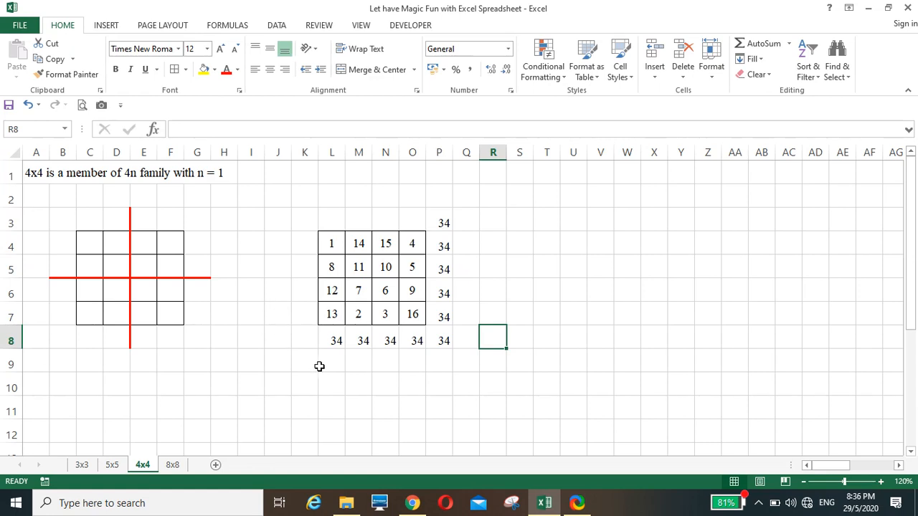
Go to the 8x8 sheet, scroll back to its empty grid and select cell P3
{"action": "left_click", "coordinate": [479, 382]}
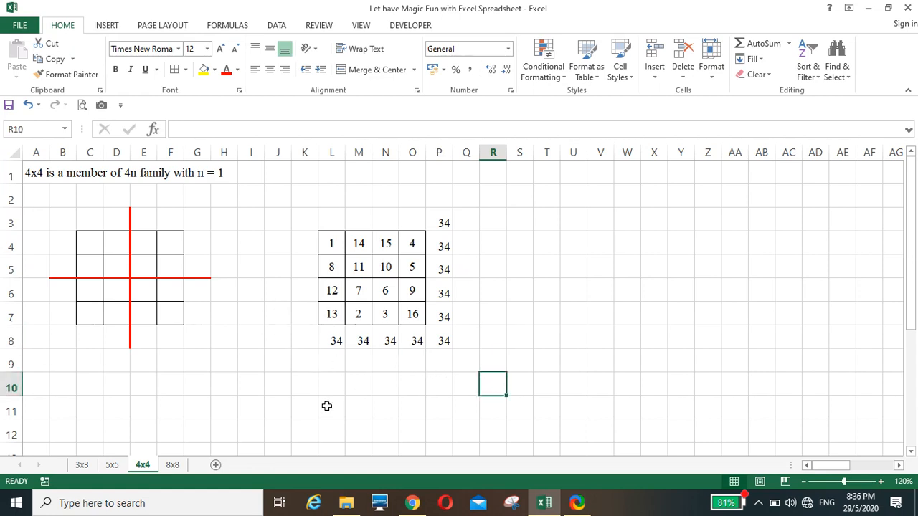
{"action": "left_click", "coordinate": [173, 466]}
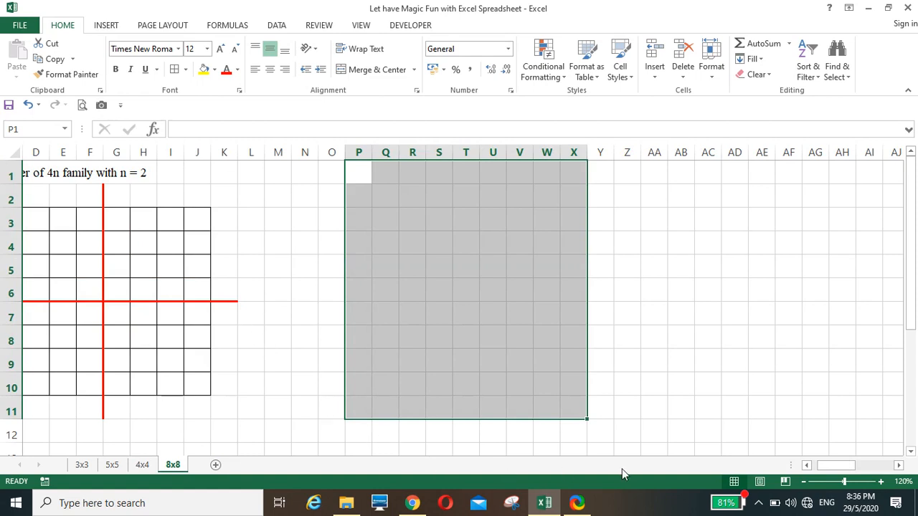
{"action": "left_click_drag", "start_coordinate": [833, 464], "coordinate": [817, 465]}
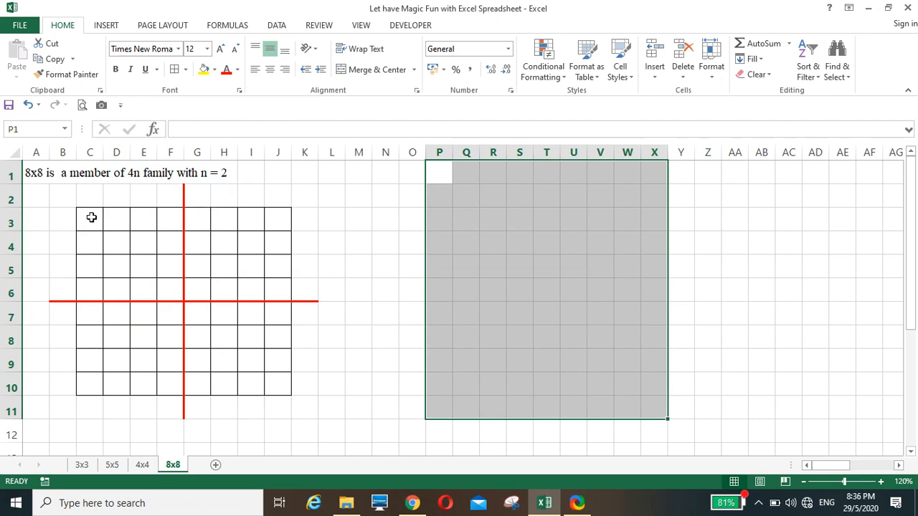
{"action": "left_click", "coordinate": [339, 263]}
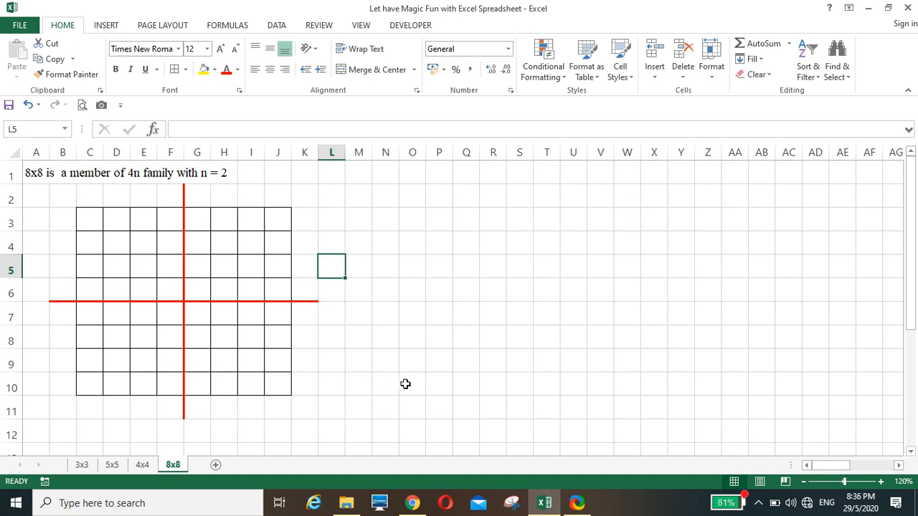
{"action": "left_click", "coordinate": [435, 220]}
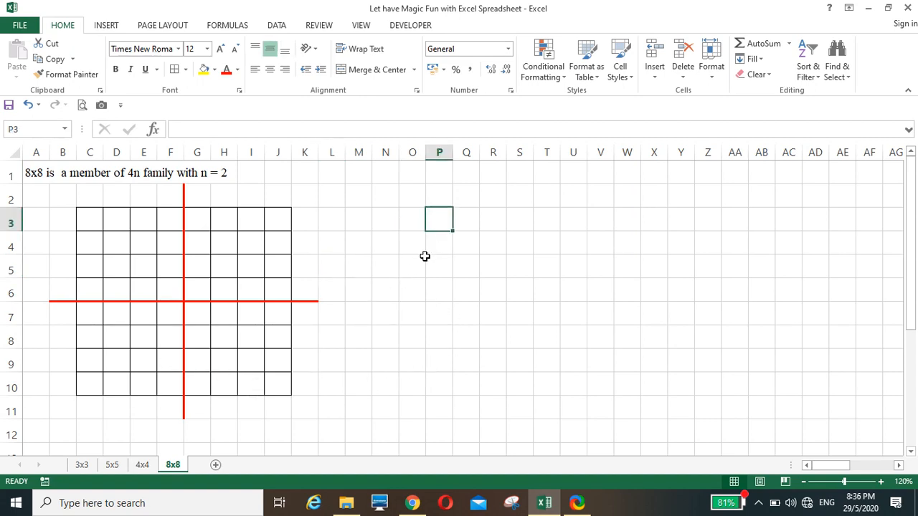
Enter the starting numbers 1, 2, 9 and 10 in P3:Q4
{"action": "type", "text": "1"}
{"action": "left_click", "coordinate": [459, 226]}
{"action": "type", "text": "2"}
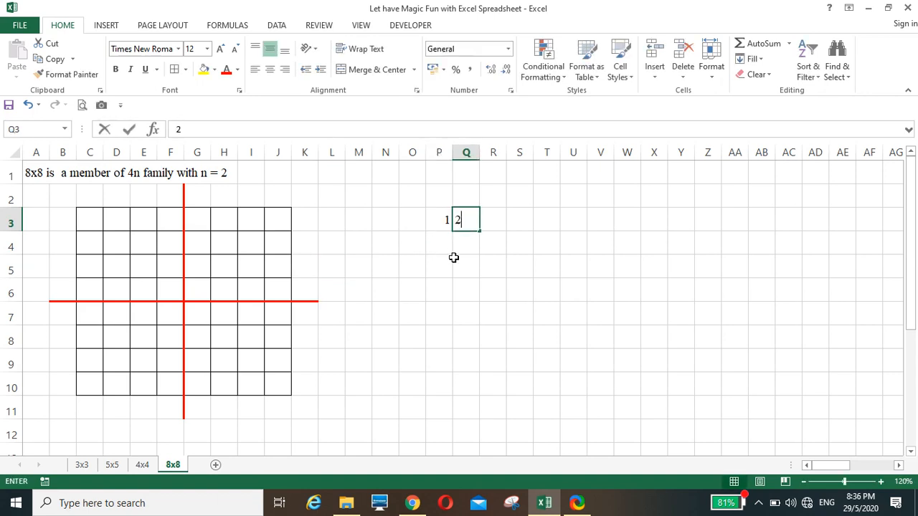
{"action": "left_click", "coordinate": [455, 258]}
{"action": "left_click", "coordinate": [438, 242]}
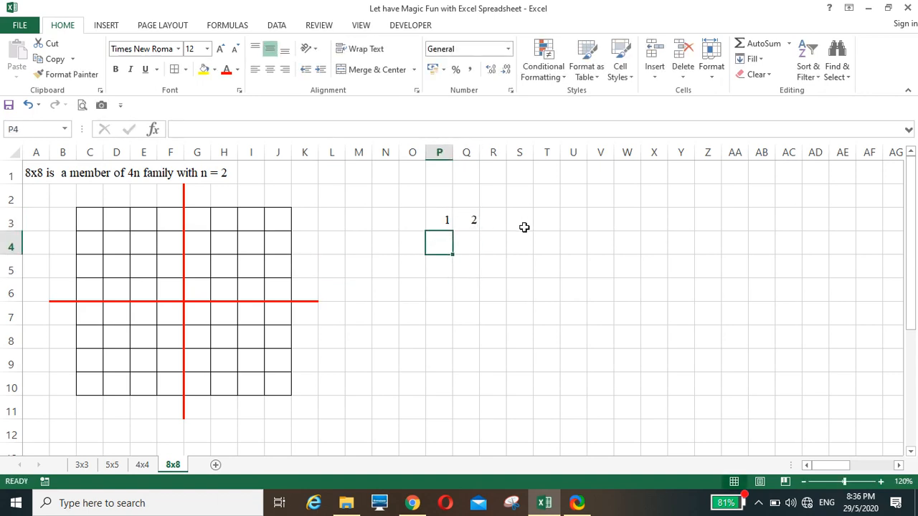
{"action": "type", "text": "9"}
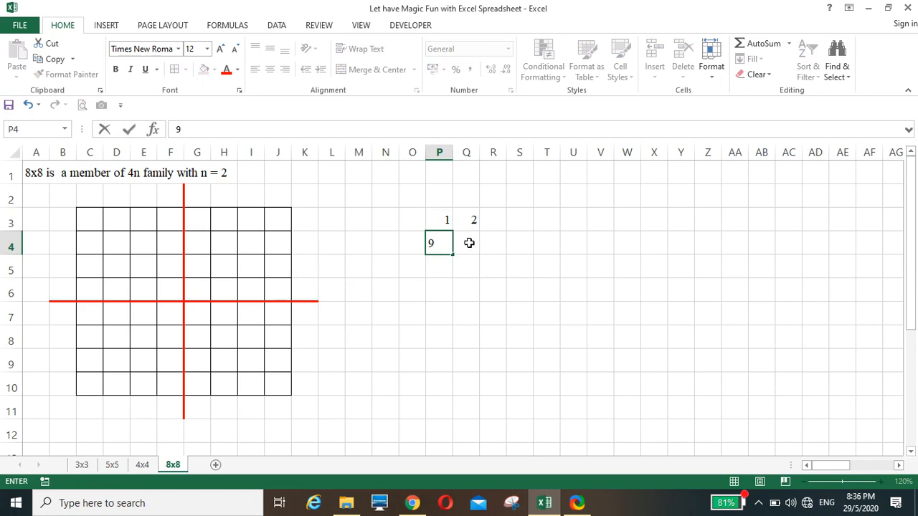
{"action": "left_click", "coordinate": [469, 243]}
{"action": "type", "text": "10"}
{"action": "left_click", "coordinate": [436, 292]}
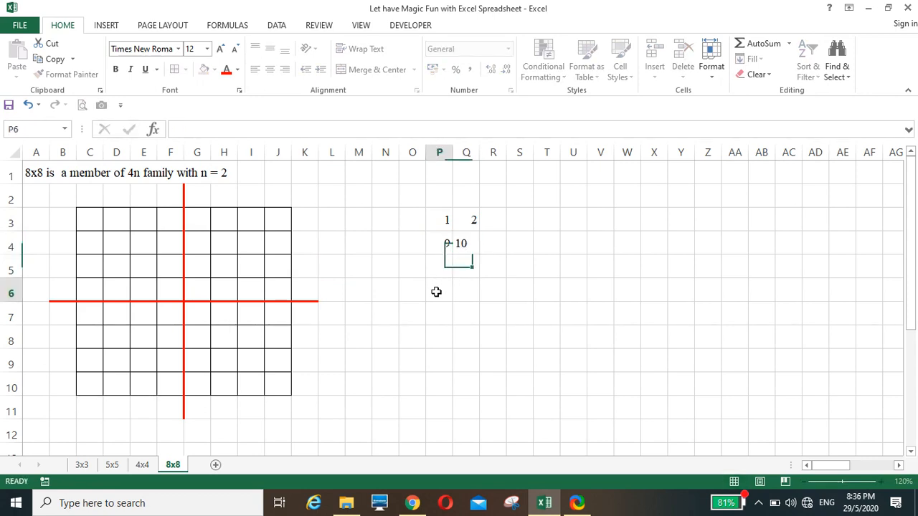
Centre and border the four numbers, then fill the series out to 64 across P3:W10
{"action": "left_click_drag", "start_coordinate": [446, 219], "coordinate": [465, 242]}
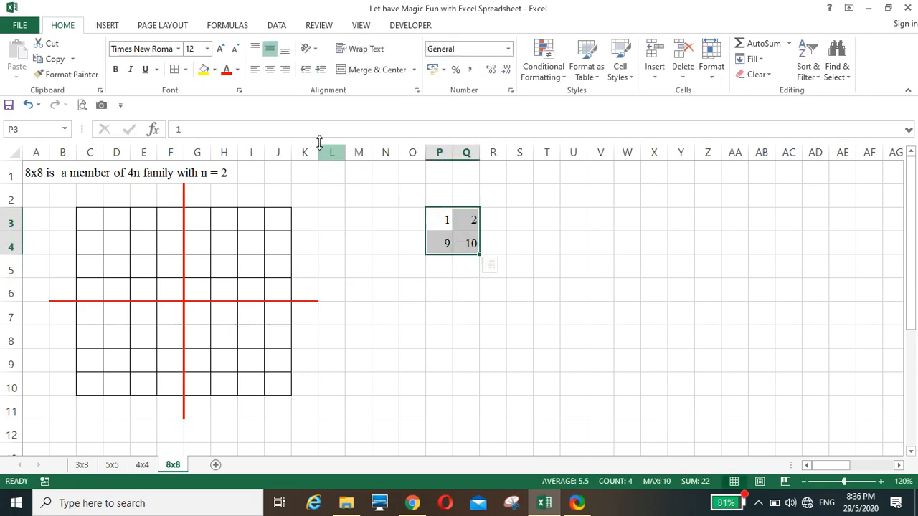
{"action": "left_click", "coordinate": [270, 69]}
{"action": "left_click", "coordinate": [174, 69]}
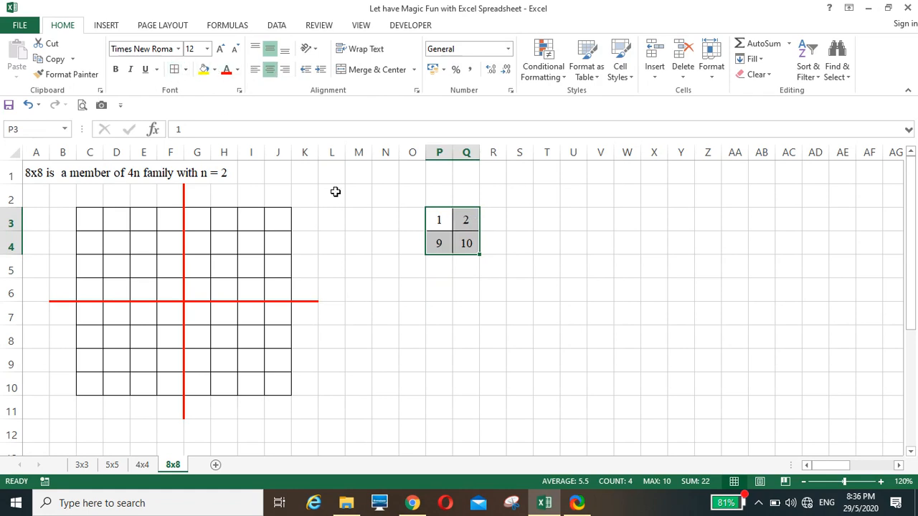
{"action": "left_click_drag", "start_coordinate": [479, 256], "coordinate": [638, 391]}
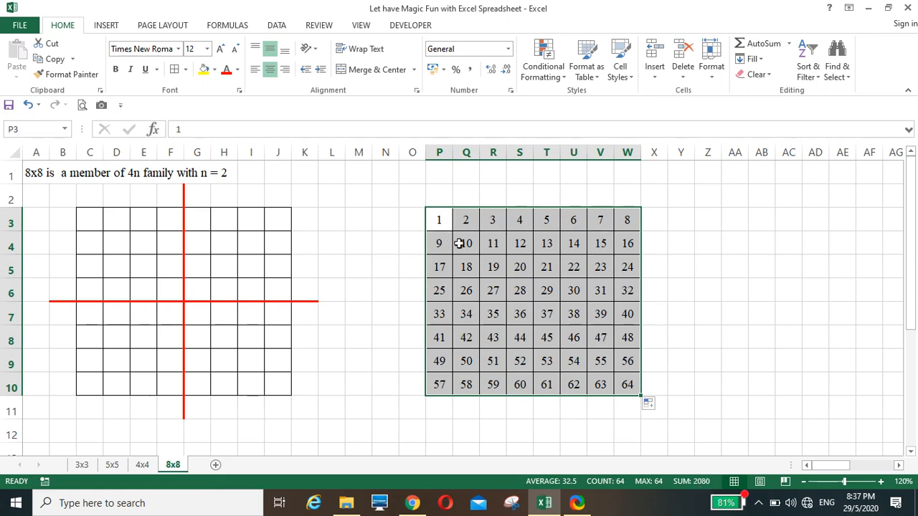
{"action": "left_click", "coordinate": [716, 292]}
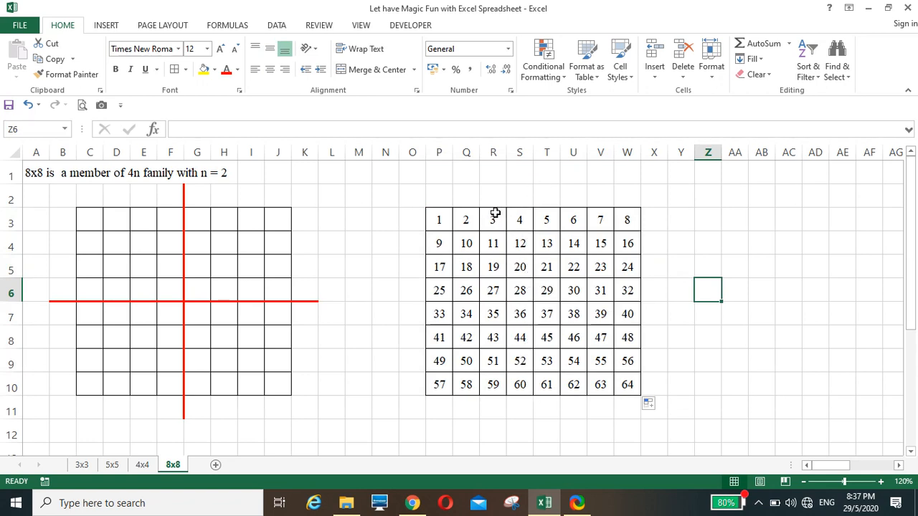
Move the middle block R3:U10 down so 3–6 sits below the square
{"action": "left_click_drag", "start_coordinate": [494, 214], "coordinate": [578, 219]}
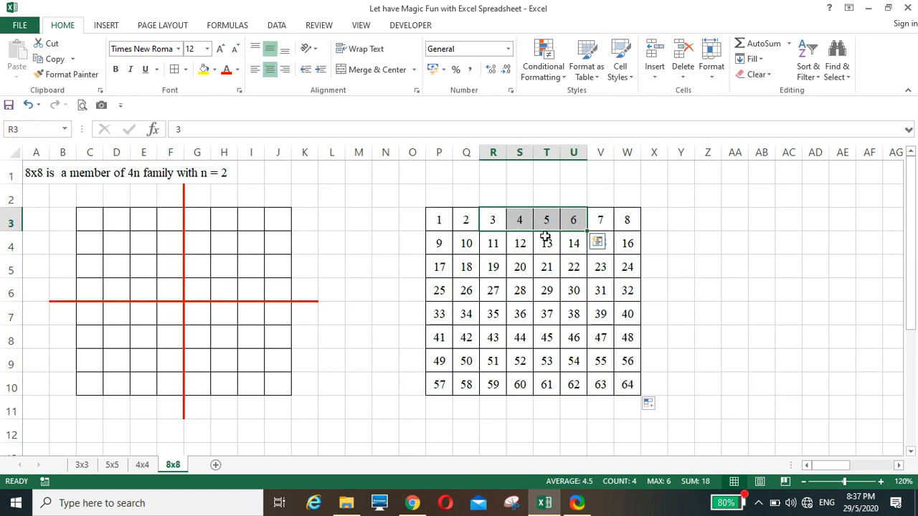
{"action": "left_click_drag", "start_coordinate": [500, 221], "coordinate": [574, 222]}
{"action": "left_click_drag", "start_coordinate": [491, 217], "coordinate": [579, 386]}
{"action": "left_click_drag", "start_coordinate": [529, 207], "coordinate": [554, 370]}
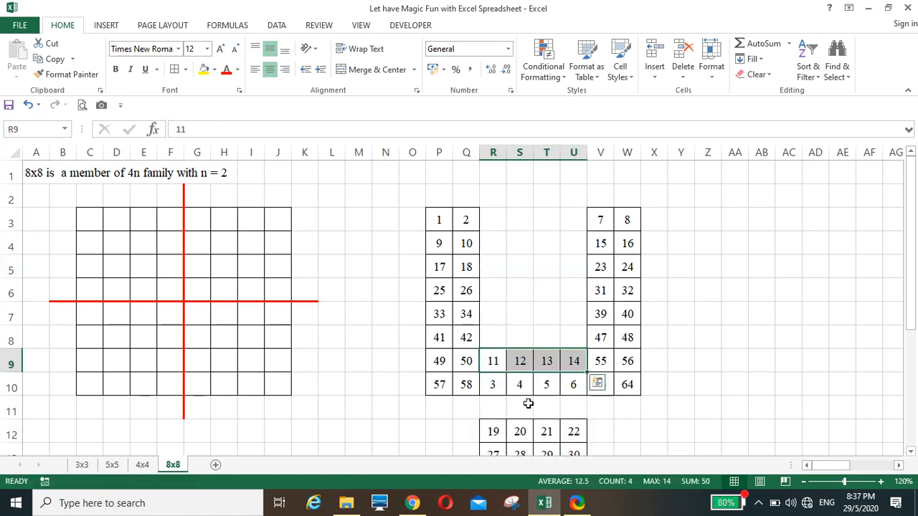
Drag each four-cell row back into R3:U10 in reverse order, from 11–14 up to 59–62
{"action": "left_click_drag", "start_coordinate": [491, 430], "coordinate": [528, 351]}
{"action": "left_click_drag", "start_coordinate": [498, 450], "coordinate": [543, 314]}
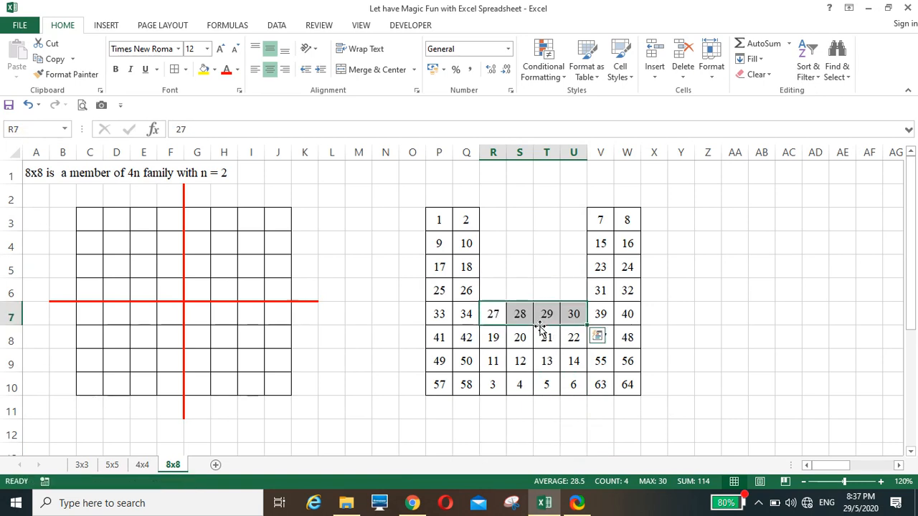
{"action": "scroll", "coordinate": [540, 328], "scroll_direction": "down", "scroll_amount": 2}
{"action": "scroll", "coordinate": [532, 323], "scroll_direction": "up", "scroll_amount": 1}
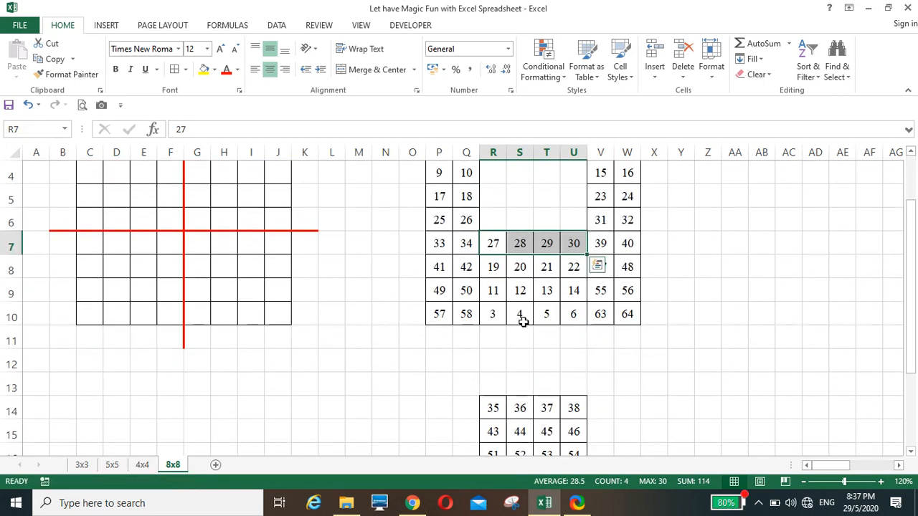
{"action": "left_click_drag", "start_coordinate": [493, 407], "coordinate": [549, 212]}
{"action": "left_click_drag", "start_coordinate": [492, 430], "coordinate": [553, 196]}
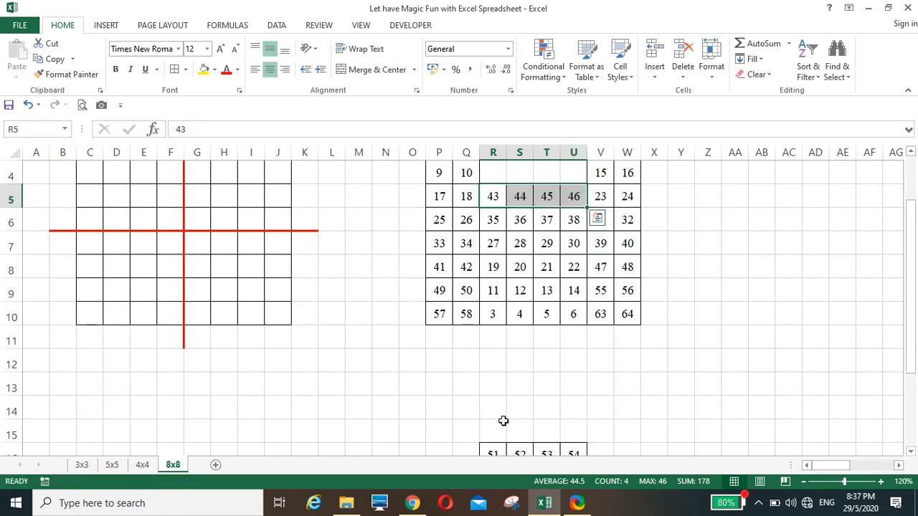
{"action": "left_click_drag", "start_coordinate": [493, 450], "coordinate": [542, 176]}
{"action": "scroll", "coordinate": [527, 273], "scroll_direction": "down", "scroll_amount": 2}
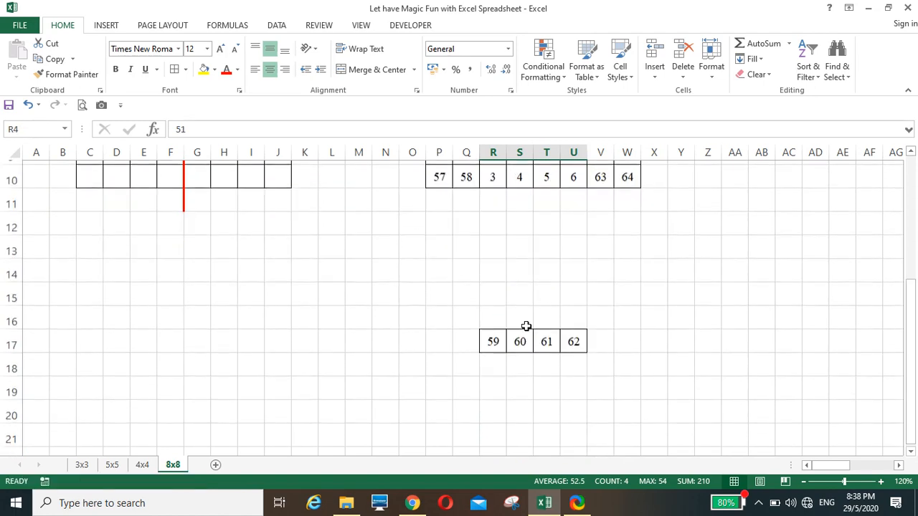
{"action": "left_click_drag", "start_coordinate": [494, 340], "coordinate": [570, 223]}
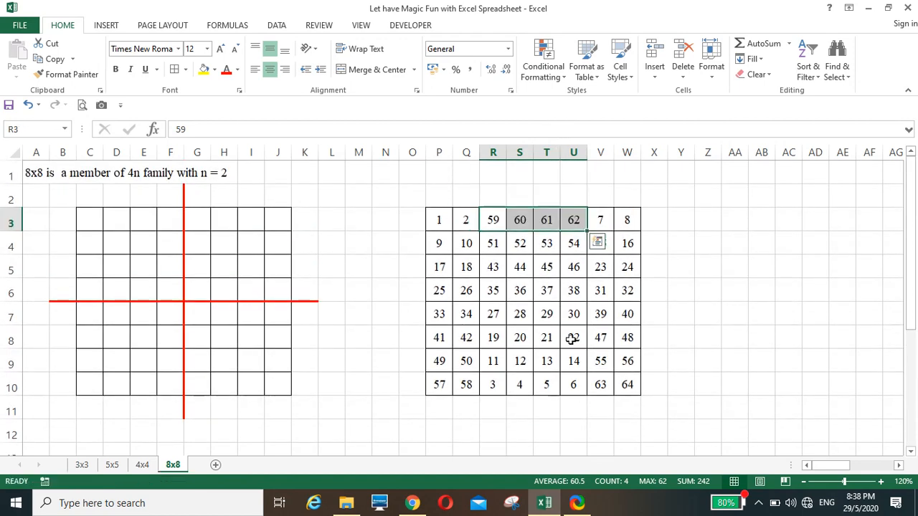
{"action": "left_click", "coordinate": [684, 360]}
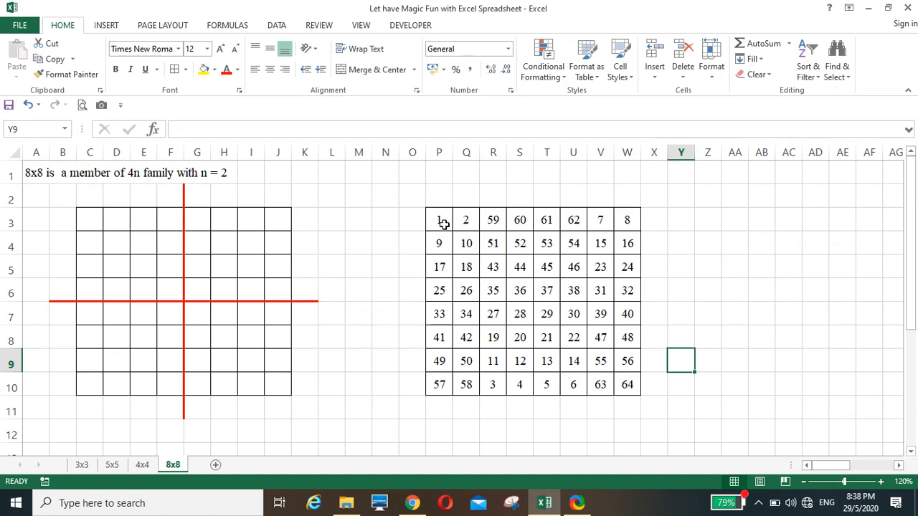
Move the top two rows and the bottom two rows out to columns W–AD
{"action": "left_click_drag", "start_coordinate": [440, 220], "coordinate": [436, 237]}
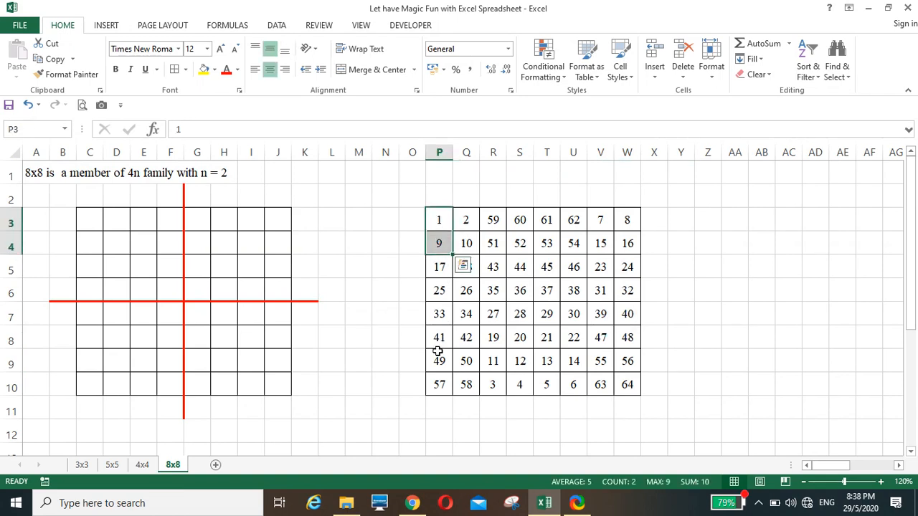
{"action": "left_click_drag", "start_coordinate": [435, 355], "coordinate": [437, 378]}
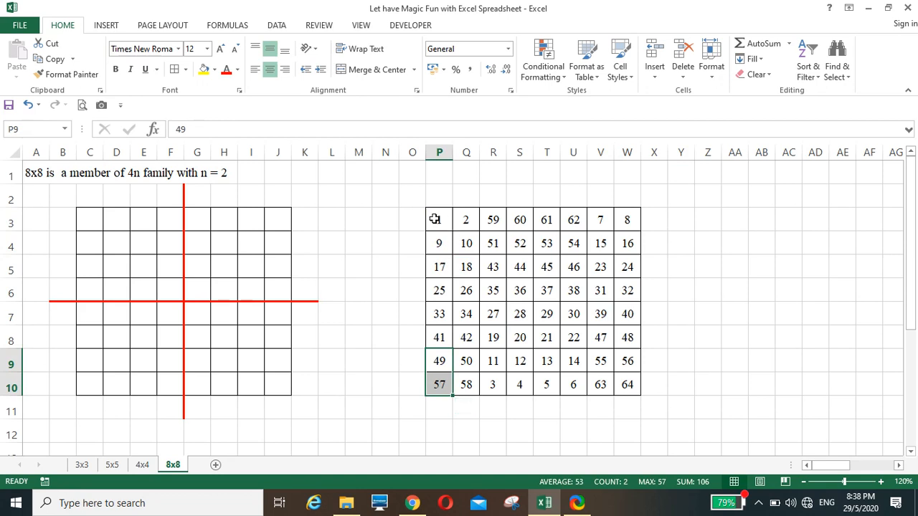
{"action": "left_click_drag", "start_coordinate": [433, 219], "coordinate": [816, 244]}
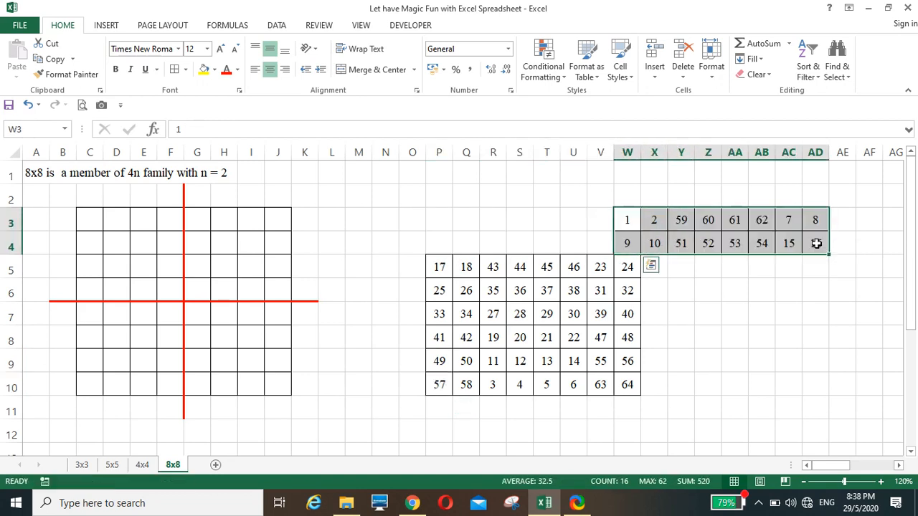
{"action": "left_click_drag", "start_coordinate": [436, 363], "coordinate": [822, 383]}
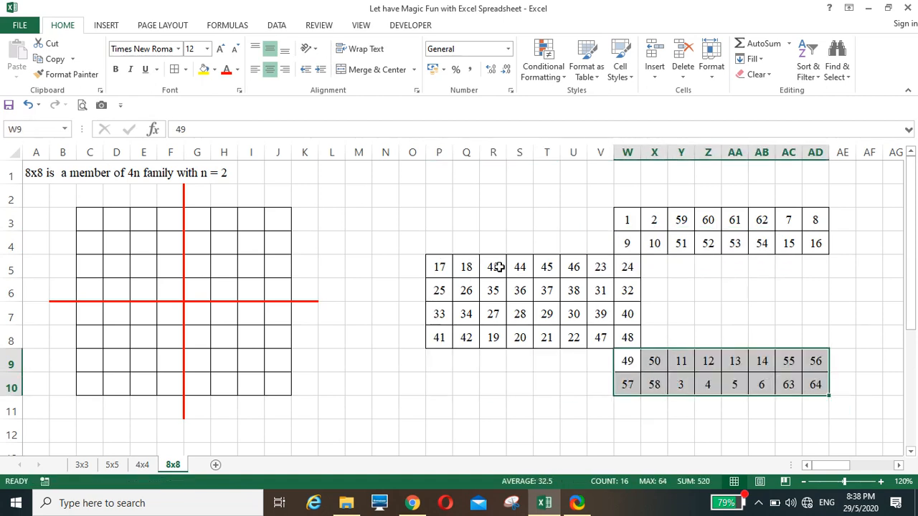
{"action": "left_click_drag", "start_coordinate": [656, 220], "coordinate": [604, 253]}
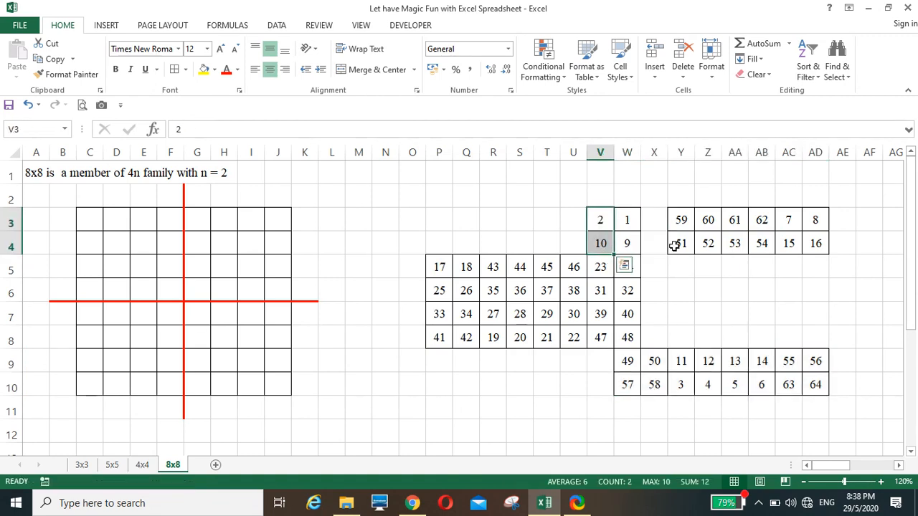
{"action": "left_click_drag", "start_coordinate": [682, 223], "coordinate": [682, 248]}
{"action": "left_click", "coordinate": [681, 257]}
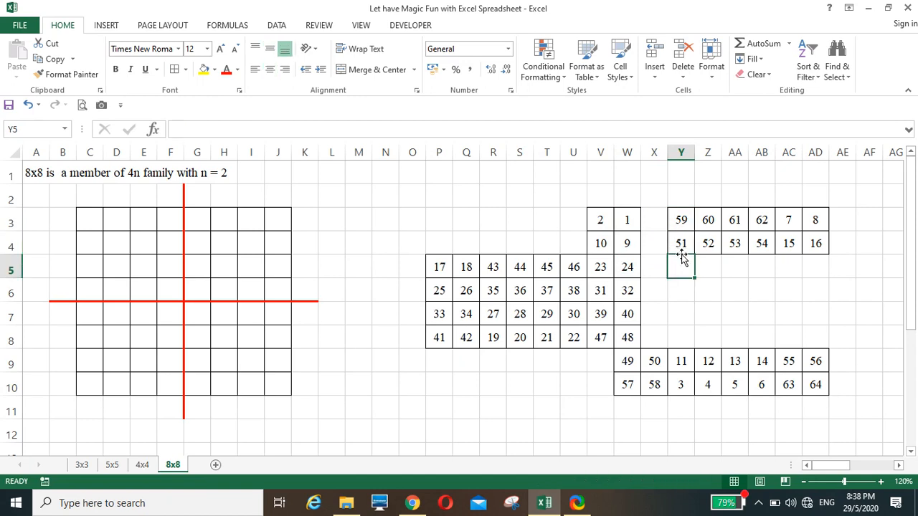
{"action": "left_click_drag", "start_coordinate": [678, 227], "coordinate": [571, 257]}
{"action": "left_click_drag", "start_coordinate": [707, 223], "coordinate": [537, 244]}
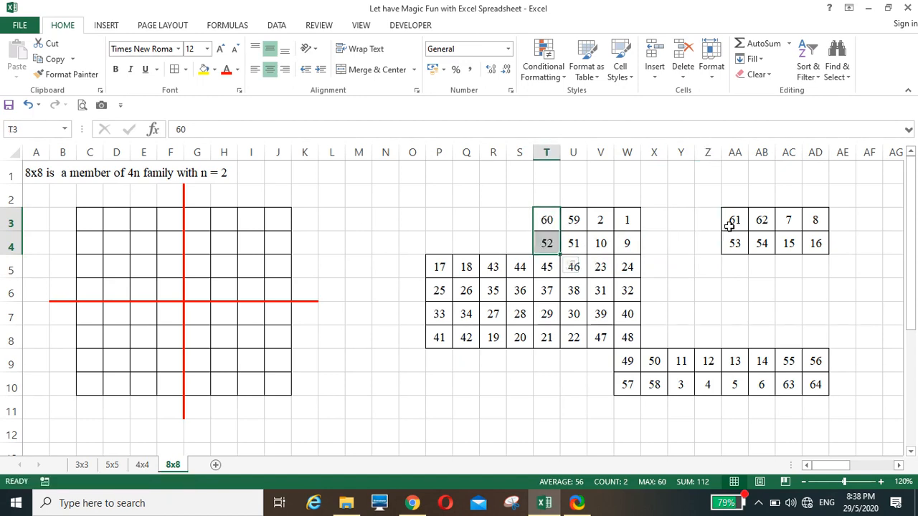
{"action": "left_click_drag", "start_coordinate": [727, 226], "coordinate": [527, 256]}
{"action": "left_click_drag", "start_coordinate": [762, 222], "coordinate": [495, 238]}
{"action": "left_click_drag", "start_coordinate": [784, 222], "coordinate": [475, 252]}
{"action": "left_click", "coordinate": [781, 259]}
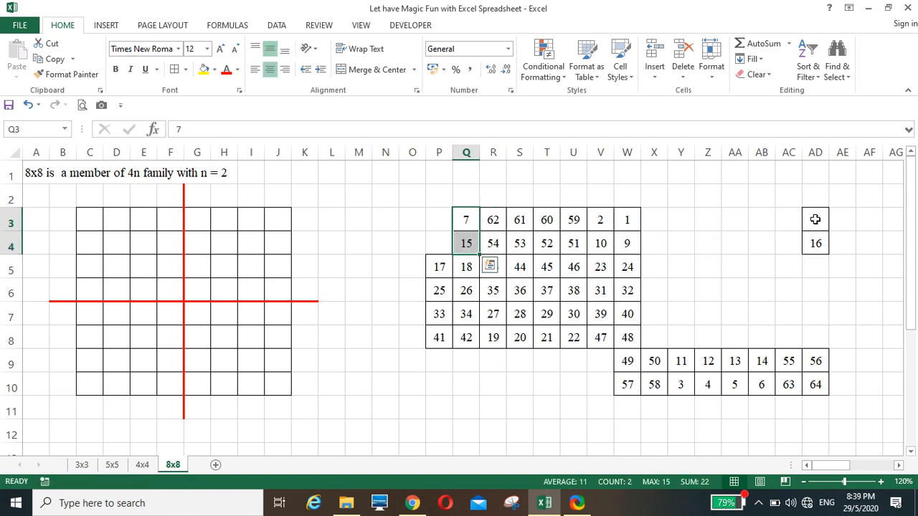
{"action": "left_click_drag", "start_coordinate": [816, 219], "coordinate": [437, 244]}
{"action": "left_click", "coordinate": [659, 364]}
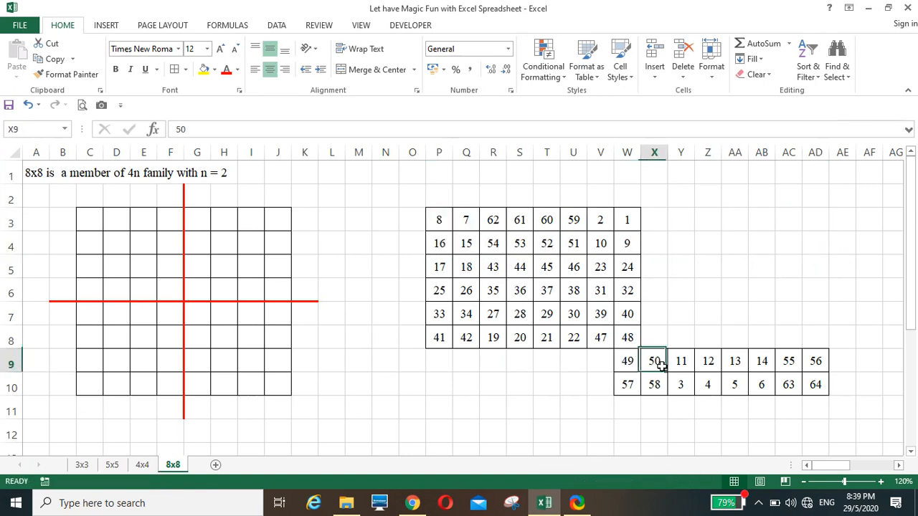
{"action": "left_click_drag", "start_coordinate": [660, 363], "coordinate": [574, 390]}
{"action": "left_click_drag", "start_coordinate": [708, 361], "coordinate": [521, 387]}
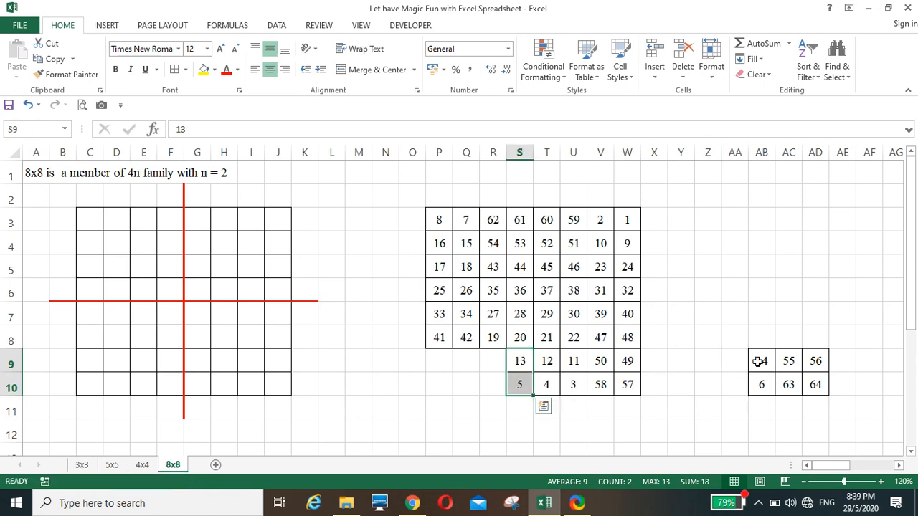
{"action": "left_click_drag", "start_coordinate": [758, 362], "coordinate": [492, 379]}
{"action": "left_click", "coordinate": [784, 366]}
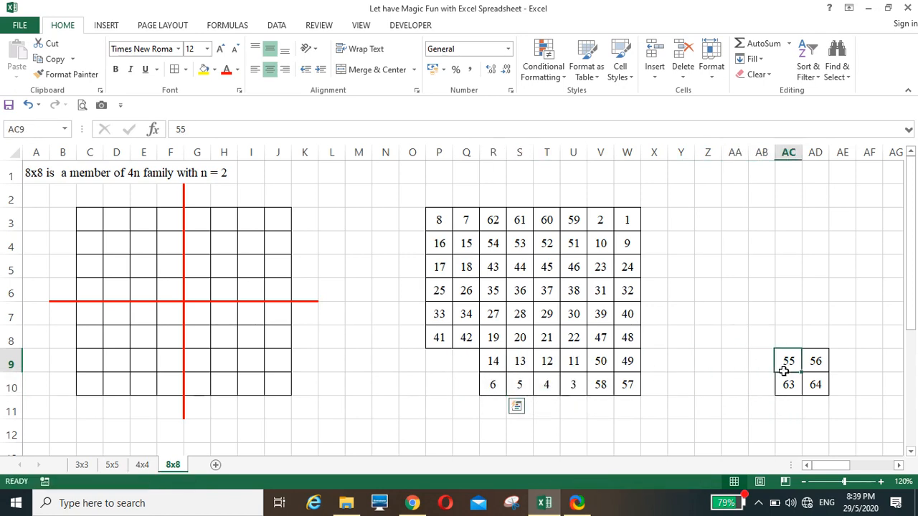
{"action": "left_click_drag", "start_coordinate": [783, 370], "coordinate": [494, 381]}
{"action": "left_click_drag", "start_coordinate": [815, 362], "coordinate": [428, 377]}
{"action": "left_click", "coordinate": [724, 354]}
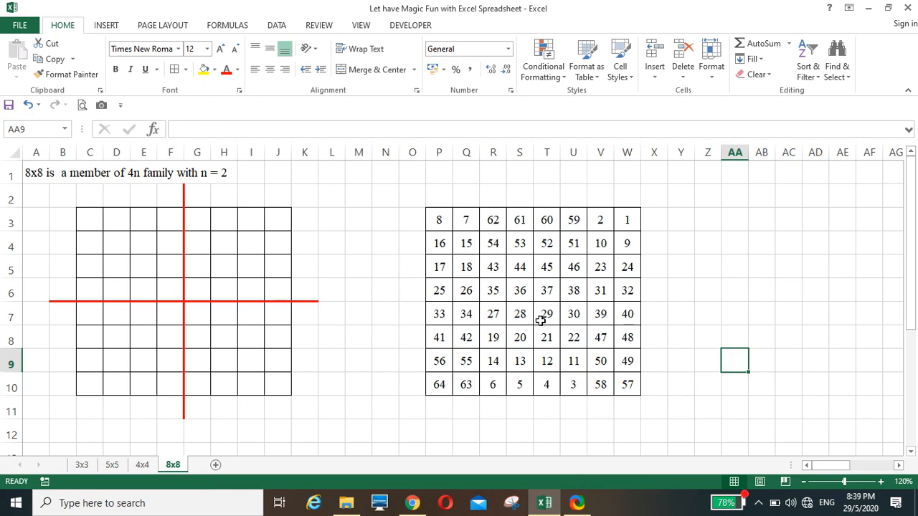
AutoSum row 3 in X3 and fill it down to X10, showing 260 per row
{"action": "left_click", "coordinate": [653, 221]}
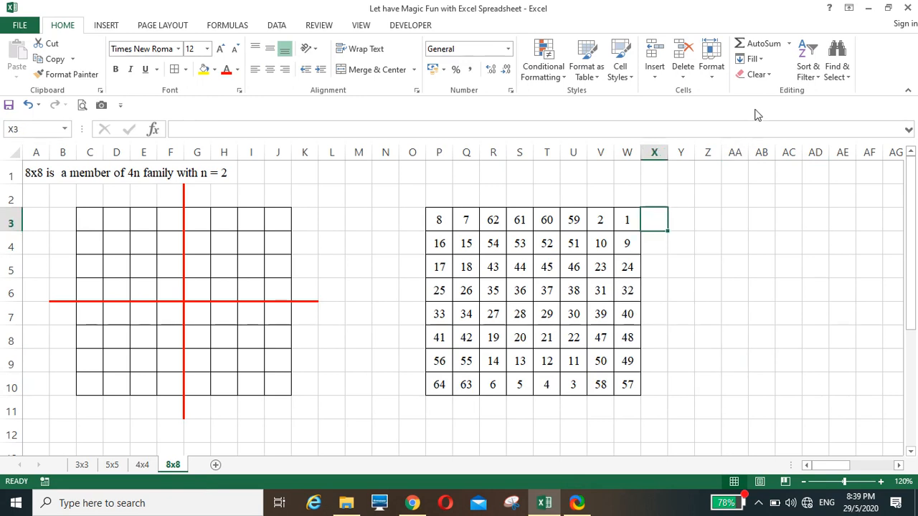
{"action": "left_click", "coordinate": [758, 43]}
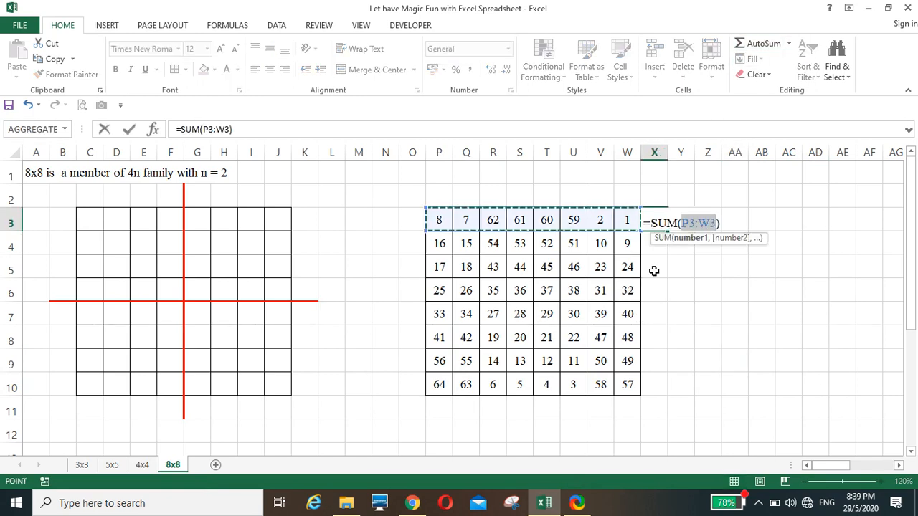
{"action": "key", "text": "Return"}
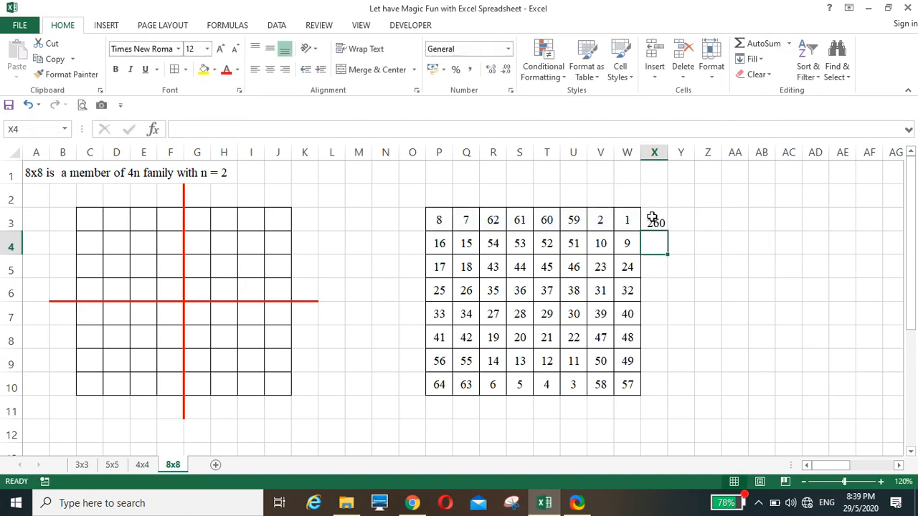
{"action": "left_click", "coordinate": [652, 221]}
{"action": "double_click", "coordinate": [668, 228]}
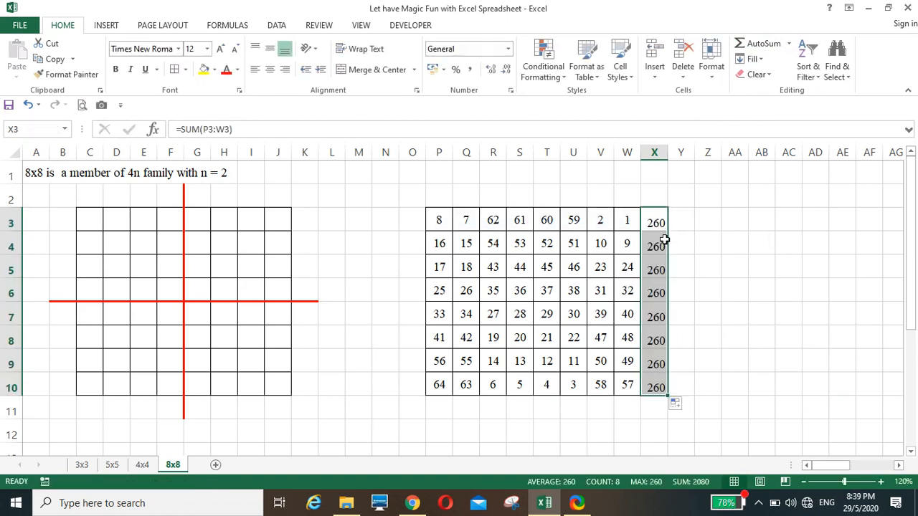
AutoSum column P in P11 and fill it across to W11, showing 260 per column
{"action": "left_click", "coordinate": [440, 406]}
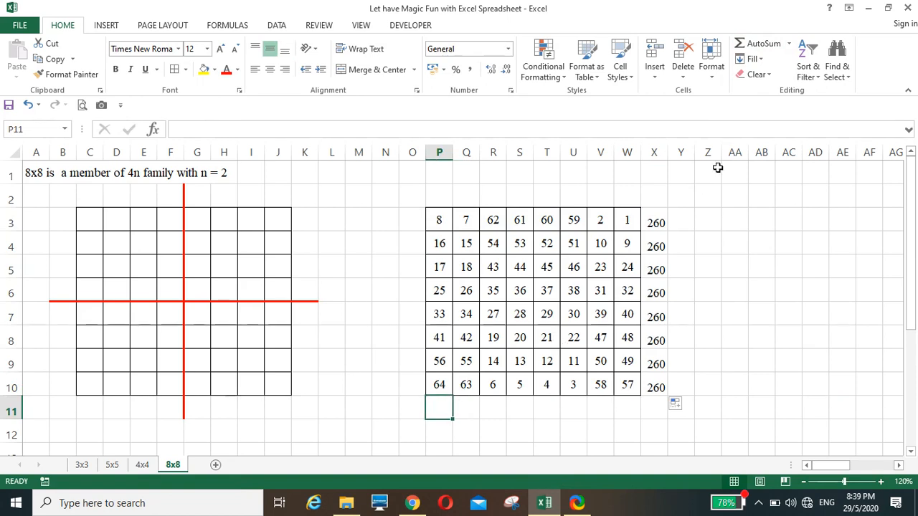
{"action": "left_click", "coordinate": [754, 44]}
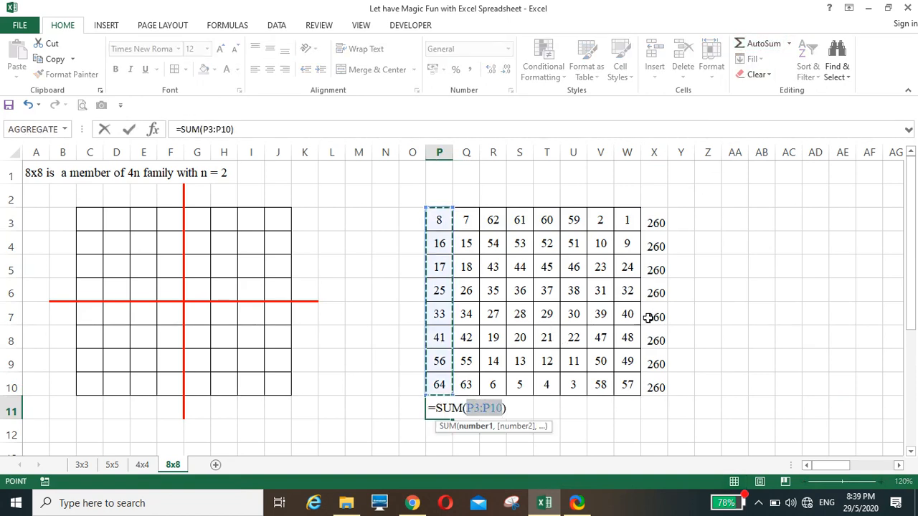
{"action": "key", "text": "Return"}
{"action": "left_click", "coordinate": [445, 414]}
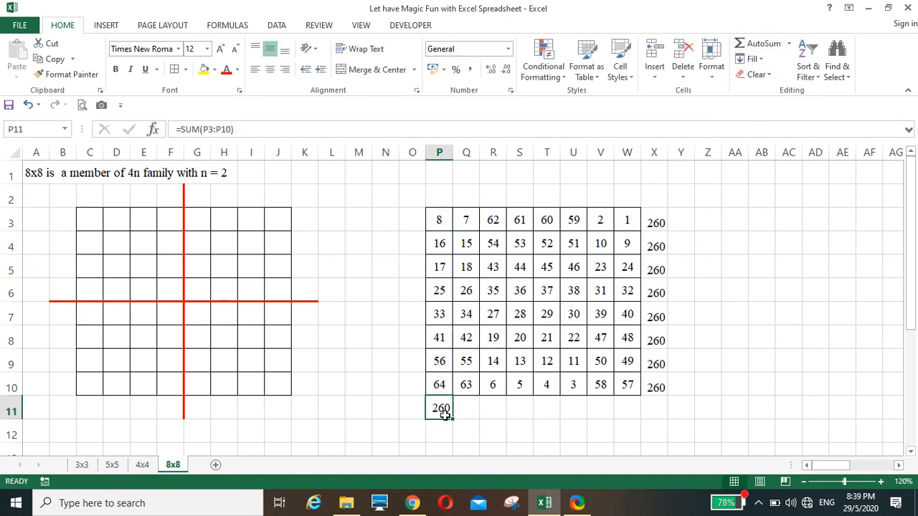
{"action": "left_click_drag", "start_coordinate": [453, 420], "coordinate": [631, 412]}
Enter =W10+V9+U8+T7+S6+R5+Q4+P3 in X11 for the first diagonal total
{"action": "left_click", "coordinate": [654, 408]}
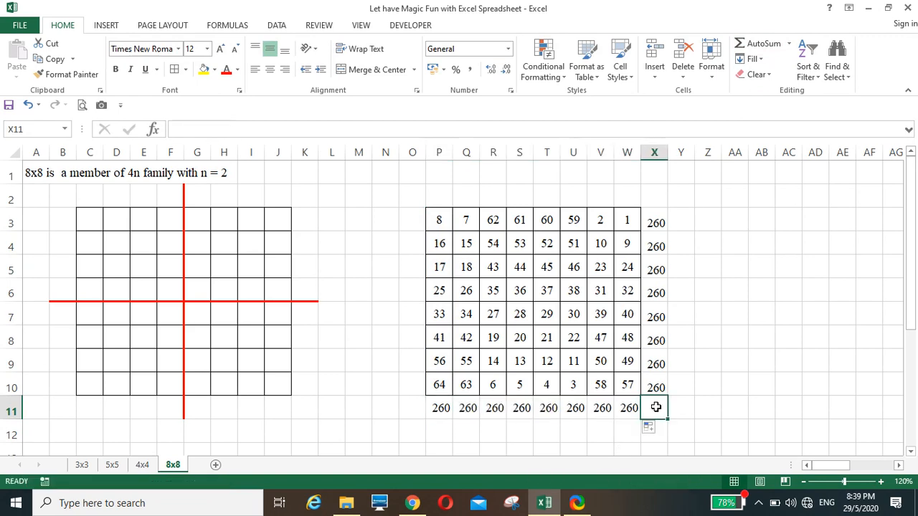
{"action": "type", "text": "+"}
{"action": "left_click", "coordinate": [622, 382]}
{"action": "type", "text": "+"}
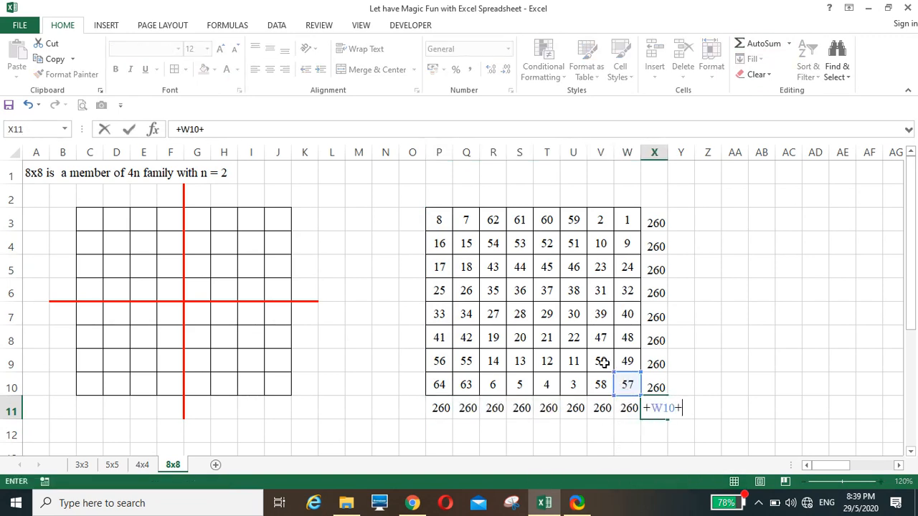
{"action": "left_click", "coordinate": [595, 354]}
{"action": "type", "text": "+"}
{"action": "left_click", "coordinate": [573, 336]}
{"action": "type", "text": "+U8+"}
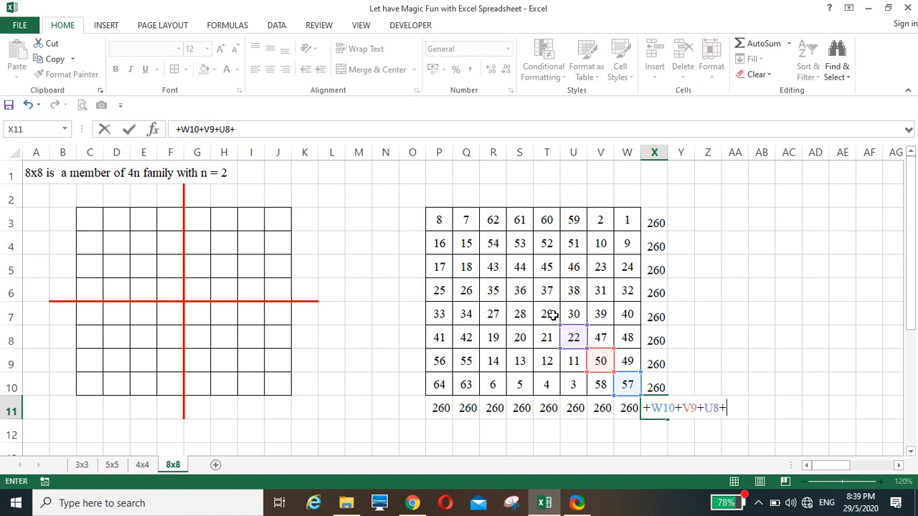
{"action": "left_click", "coordinate": [549, 314]}
{"action": "type", "text": "+"}
{"action": "left_click", "coordinate": [519, 292]}
{"action": "type", "text": "+S6+"}
{"action": "left_click", "coordinate": [491, 268]}
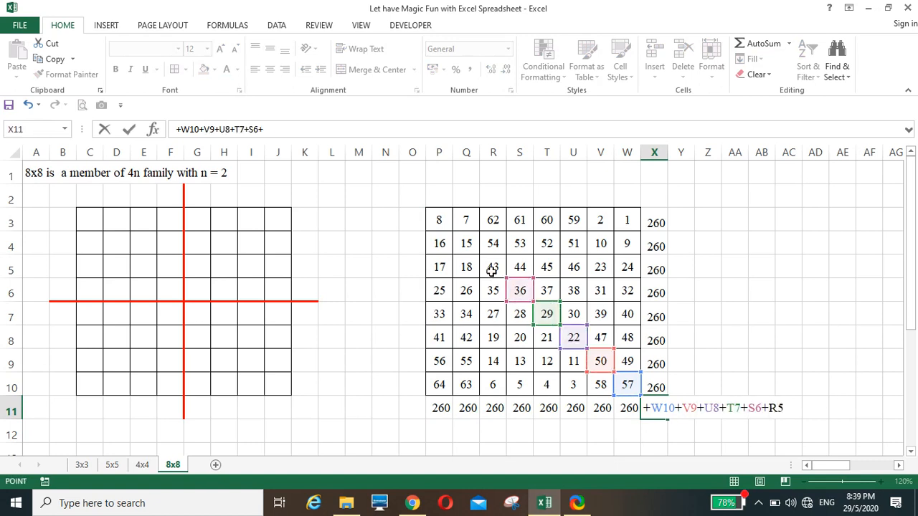
{"action": "type", "text": "+"}
{"action": "left_click", "coordinate": [467, 243]}
{"action": "type", "text": "+Q4+"}
{"action": "left_click", "coordinate": [437, 222]}
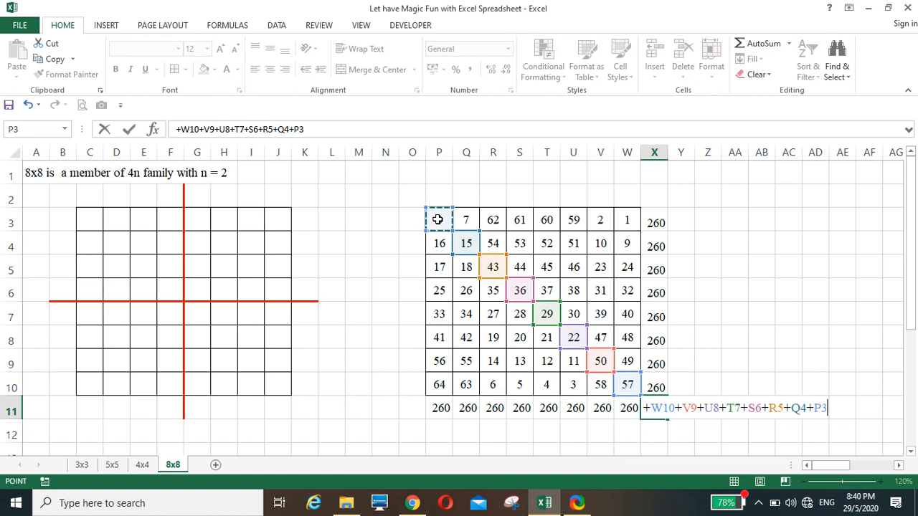
{"action": "key", "text": "Return"}
Enter =W3+V4+U5+T6+S7+R8+Q9+P10 in X2 for the second diagonal total
{"action": "left_click", "coordinate": [653, 205]}
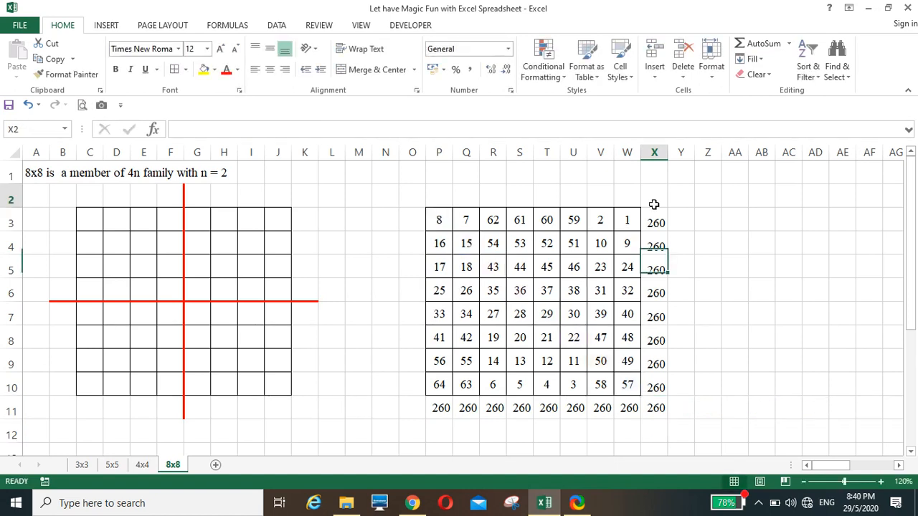
{"action": "type", "text": "+"}
{"action": "left_click", "coordinate": [627, 220]}
{"action": "type", "text": "+"}
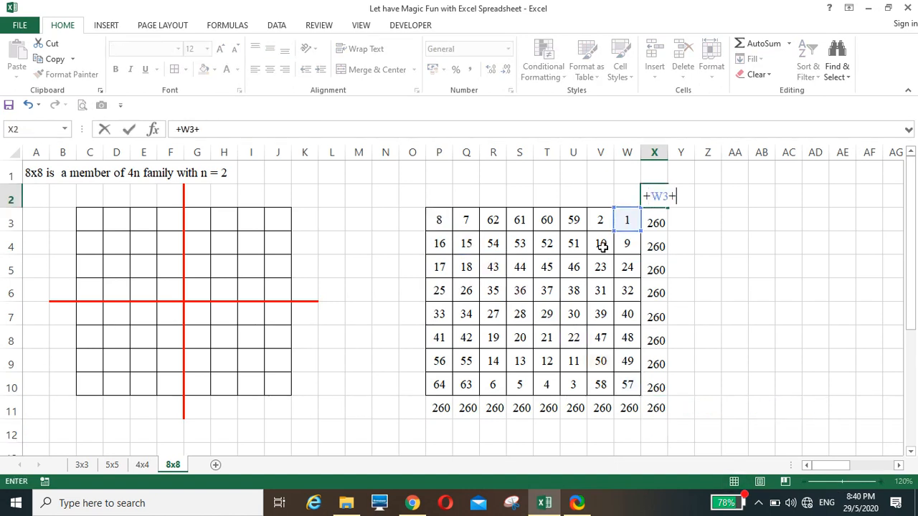
{"action": "left_click", "coordinate": [592, 244]}
{"action": "type", "text": "+"}
{"action": "left_click", "coordinate": [574, 267]}
{"action": "type", "text": "+U5+"}
{"action": "left_click", "coordinate": [547, 290]}
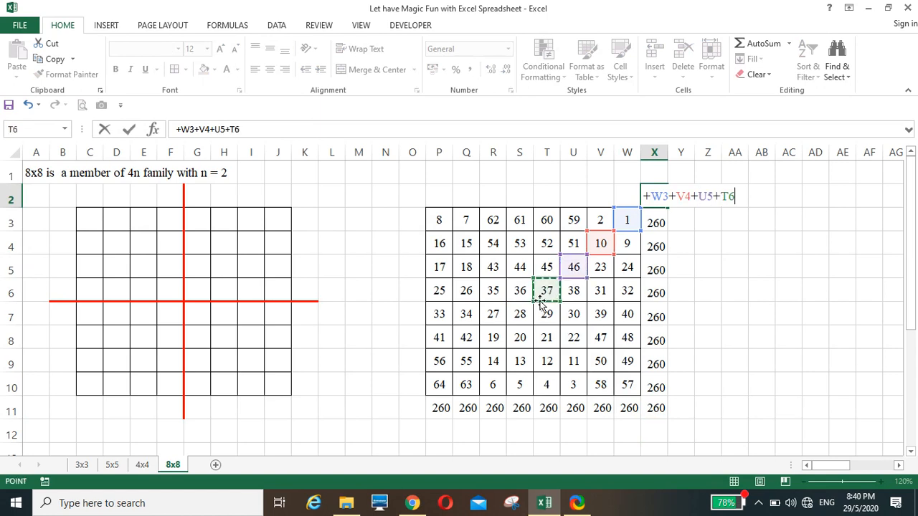
{"action": "type", "text": "+"}
{"action": "left_click", "coordinate": [521, 313]}
{"action": "type", "text": "+S7+"}
{"action": "left_click", "coordinate": [492, 339]}
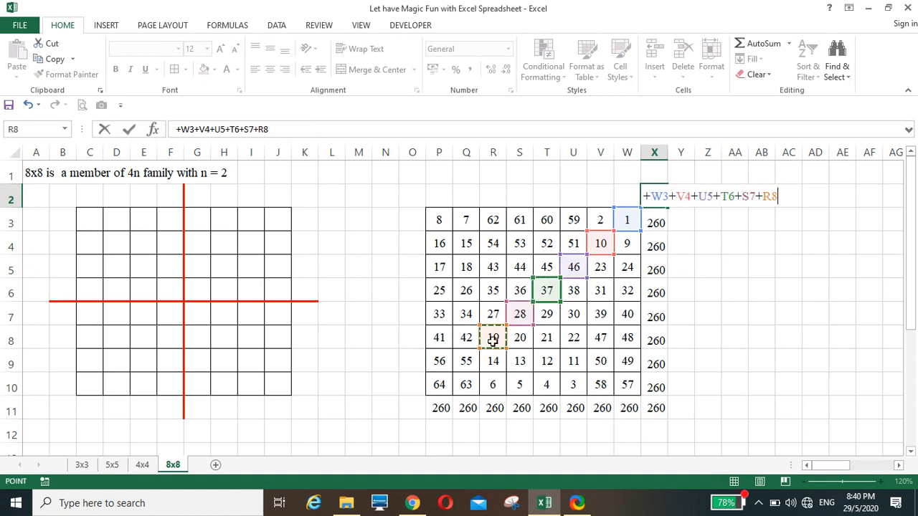
{"action": "type", "text": "+"}
{"action": "left_click", "coordinate": [467, 360]}
{"action": "type", "text": "+Q9+"}
{"action": "left_click", "coordinate": [438, 385]}
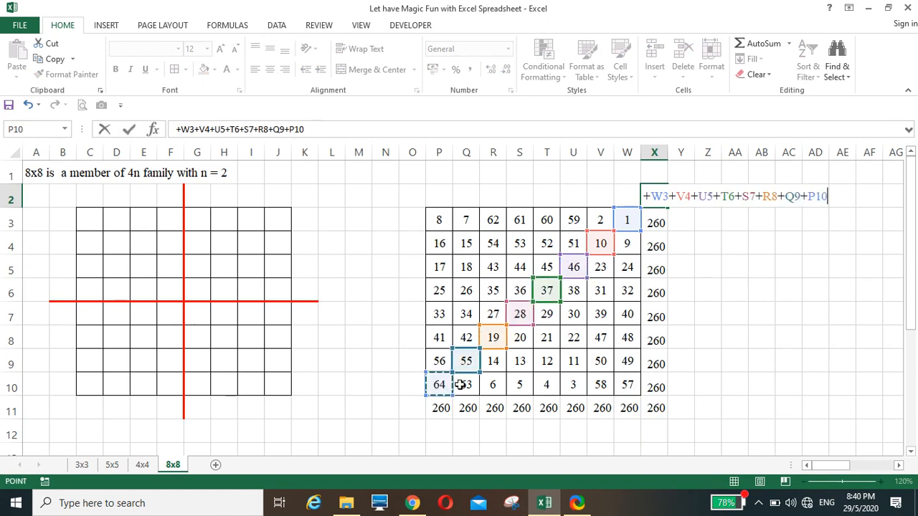
{"action": "key", "text": "Return"}
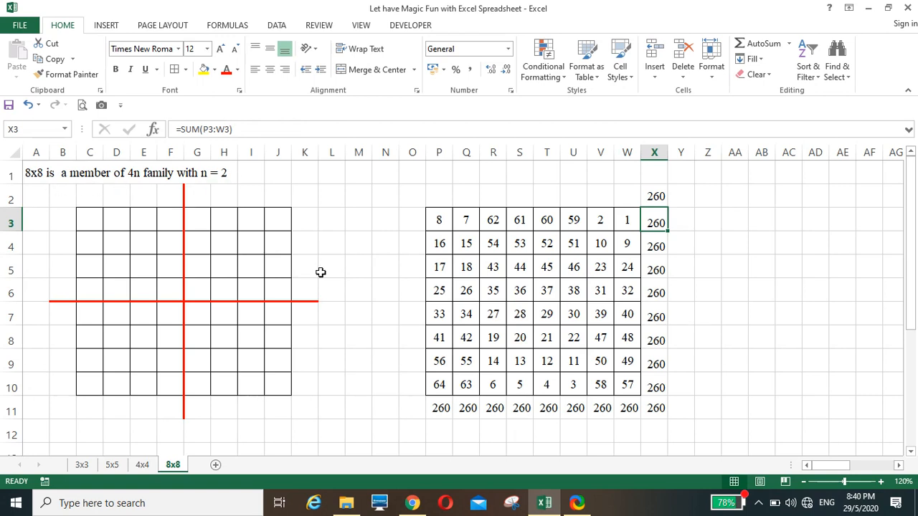
{"action": "left_click", "coordinate": [383, 294]}
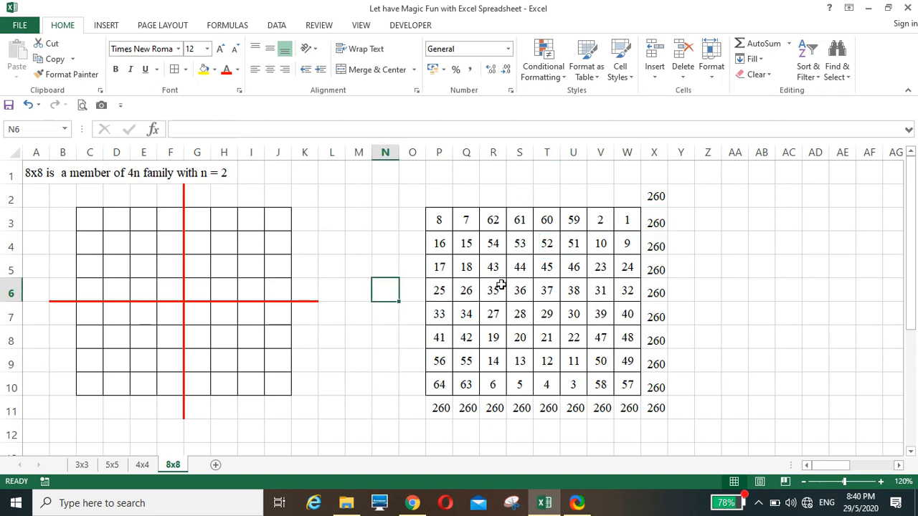
{"action": "left_click", "coordinate": [378, 332]}
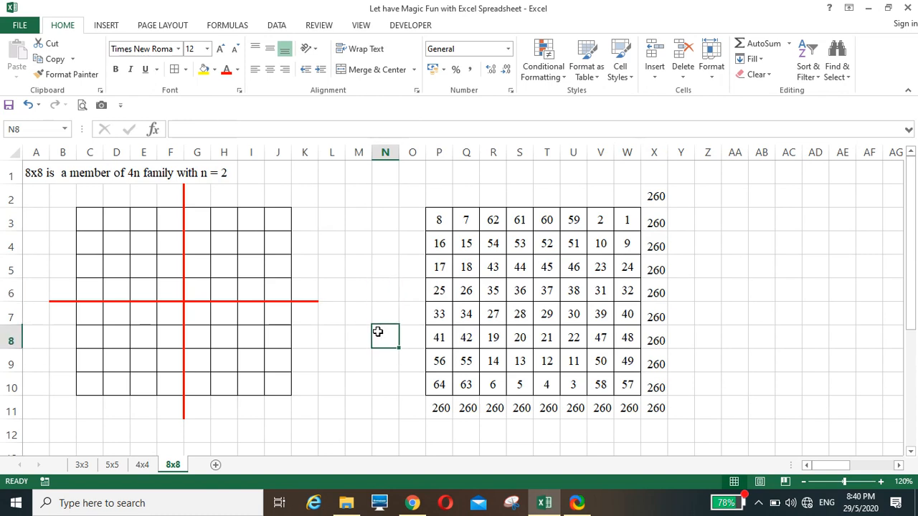
{"action": "left_click", "coordinate": [382, 423]}
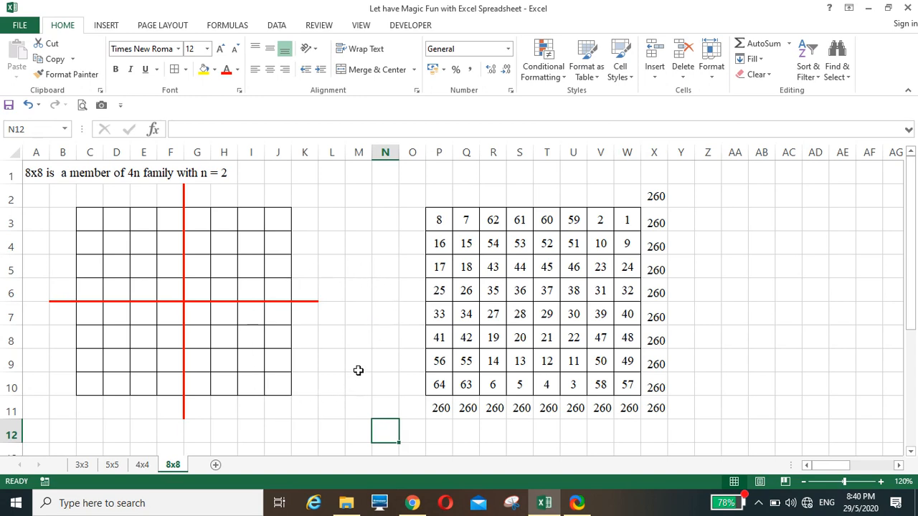
Go via the 3x3 sheet to the 4x4 sheet showing the L4:O7 square totalling 34
{"action": "left_click", "coordinate": [82, 466]}
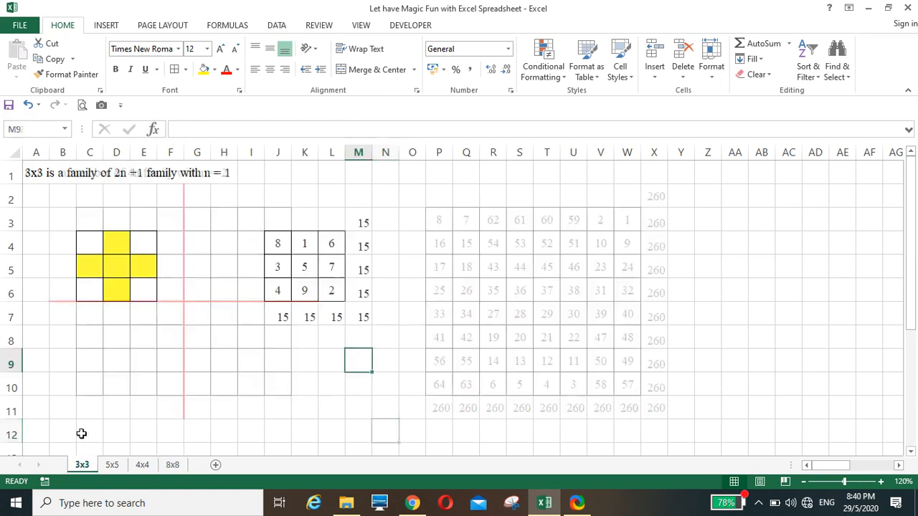
{"action": "left_click", "coordinate": [142, 465]}
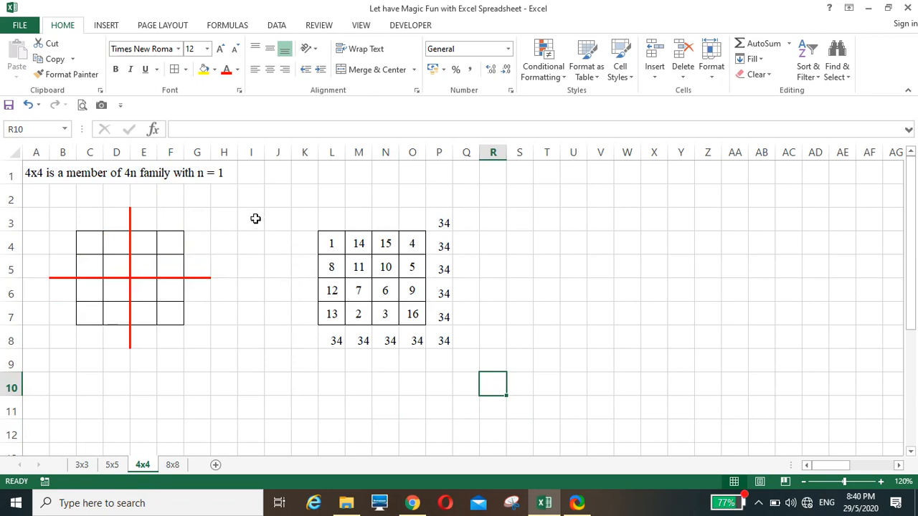
{"action": "left_click", "coordinate": [277, 359]}
{"action": "left_click", "coordinate": [577, 315]}
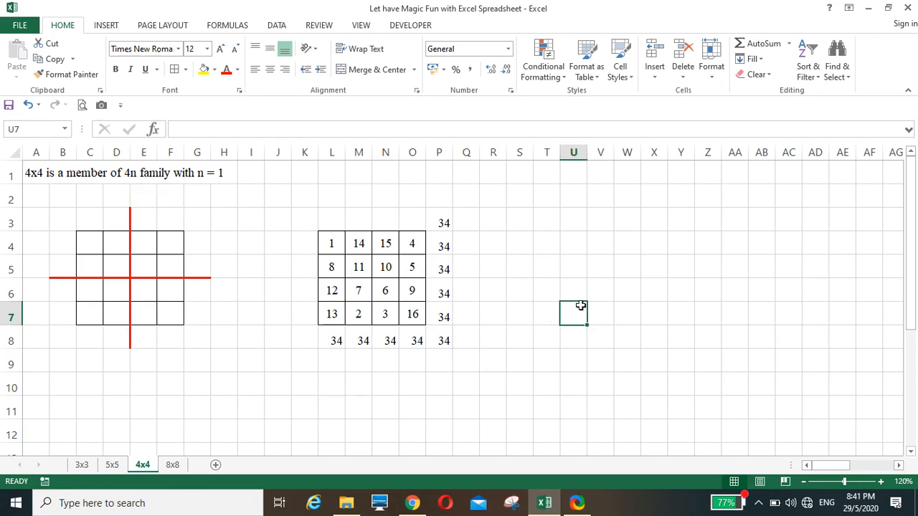
{"action": "left_click", "coordinate": [624, 254]}
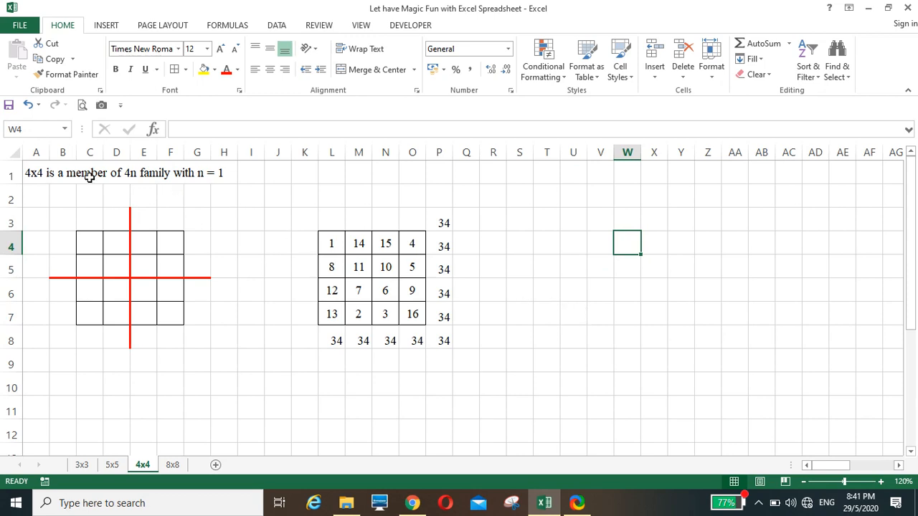
{"action": "left_click", "coordinate": [589, 322]}
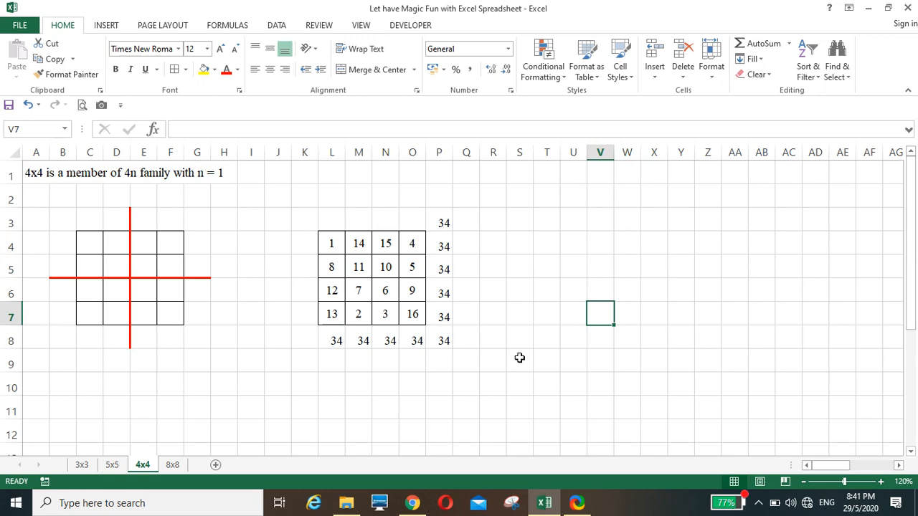